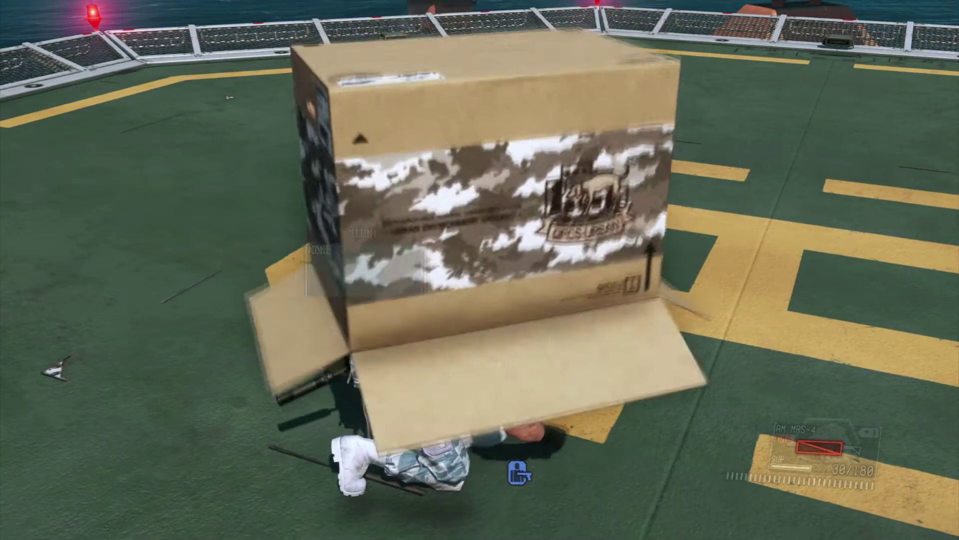
key(c)
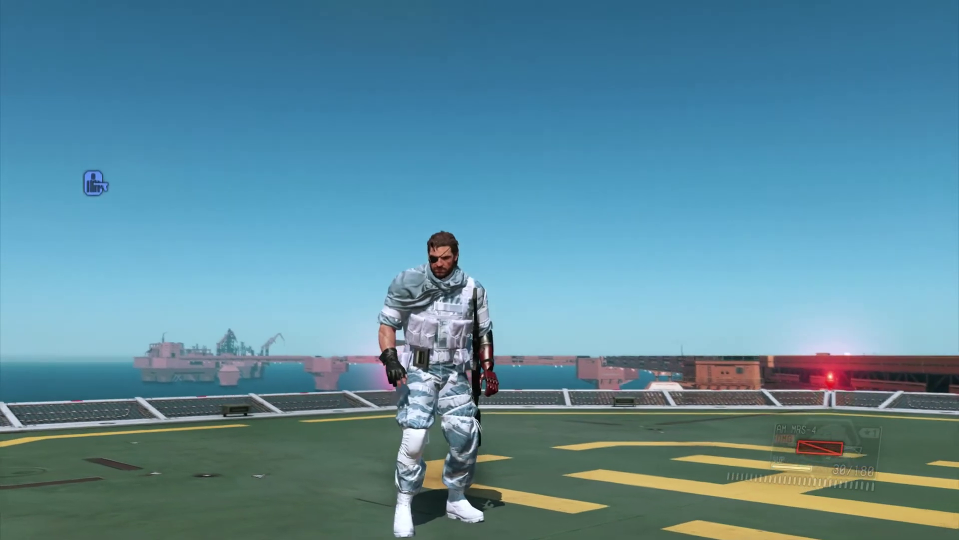
key(s)
key(w)
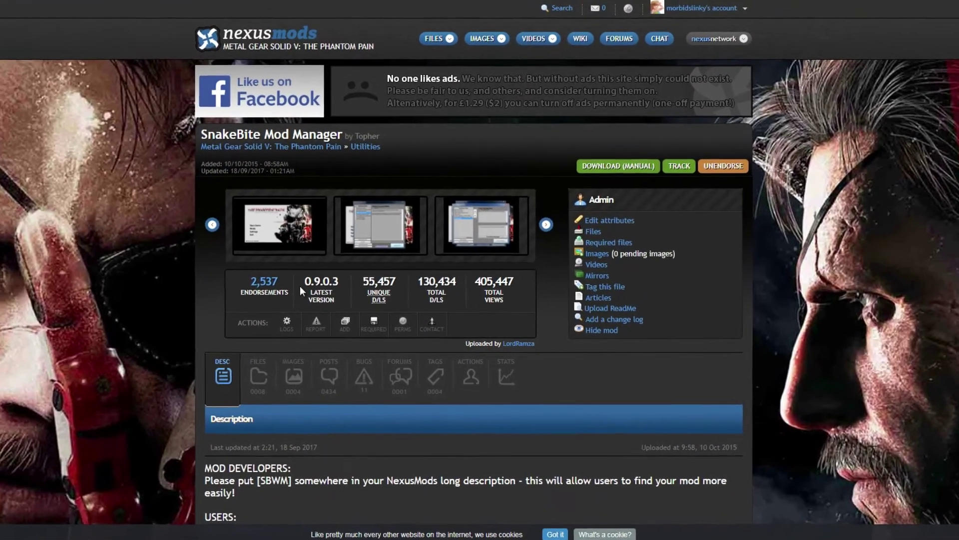
Download SnakeBite 0.9.0.3 manually from the main files of the SnakeBite Mod Manager page on Nexus Mods.
drag(311, 284, 344, 285)
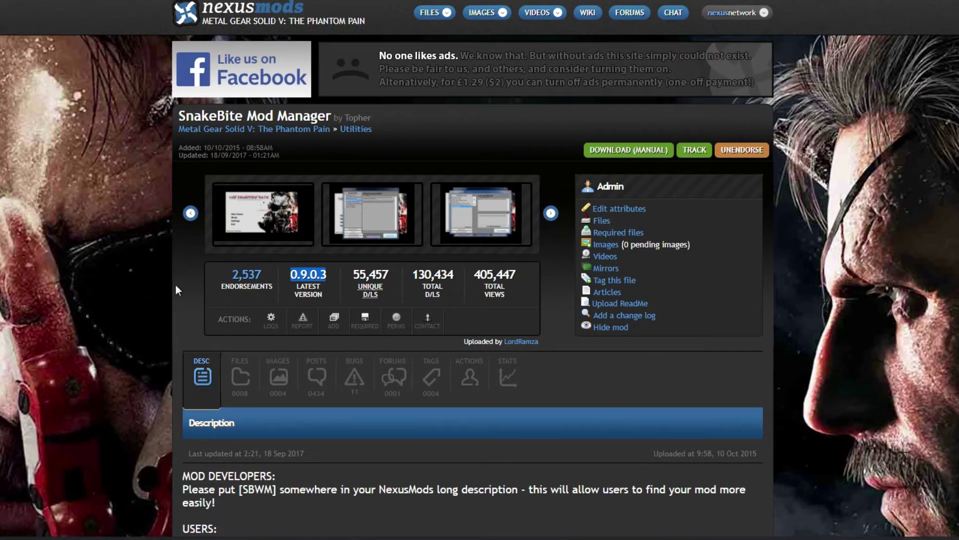
click(240, 380)
scroll(231, 376, down, 1)
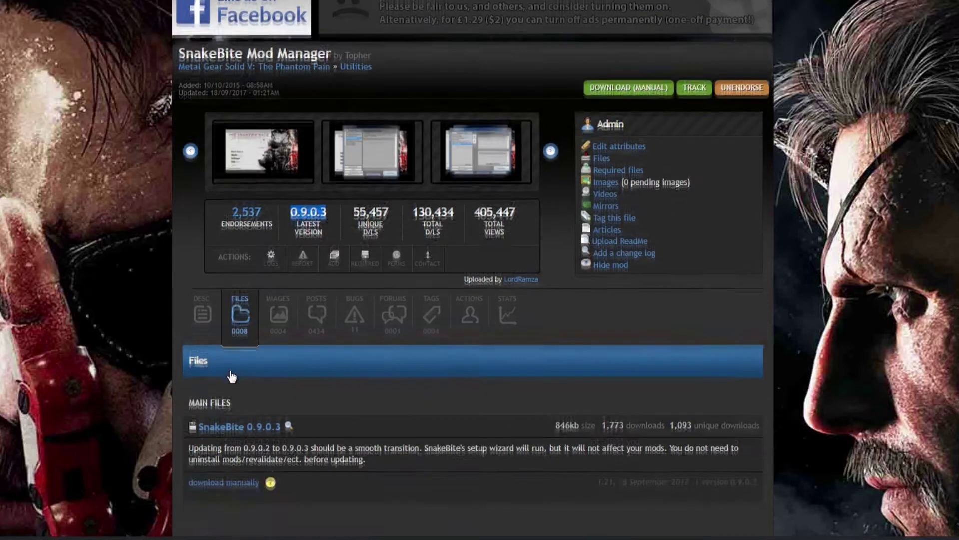
scroll(232, 376, down, 1)
click(206, 414)
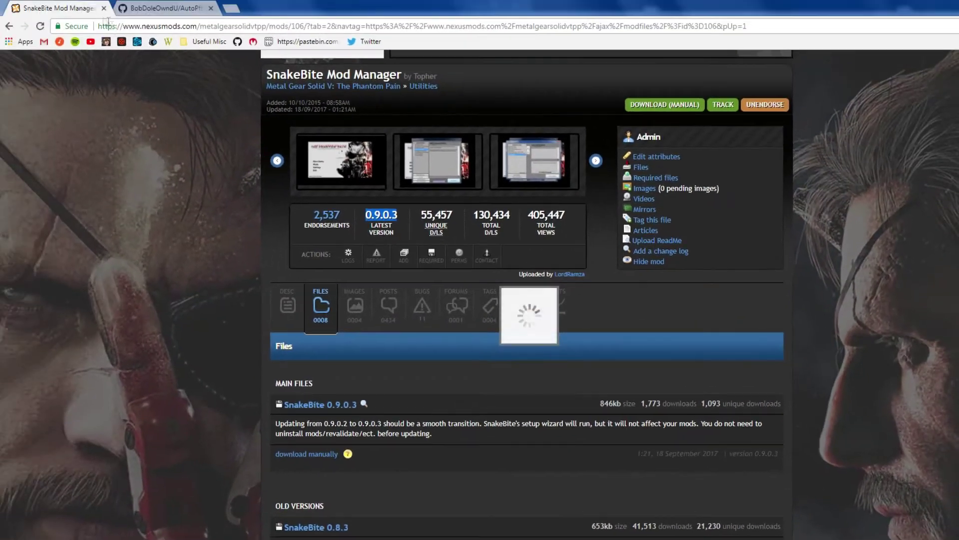
Download AutoPftxsTool.v0.2.zip from the releases of the AutoPftxsTool repository on GitHub.
click(140, 6)
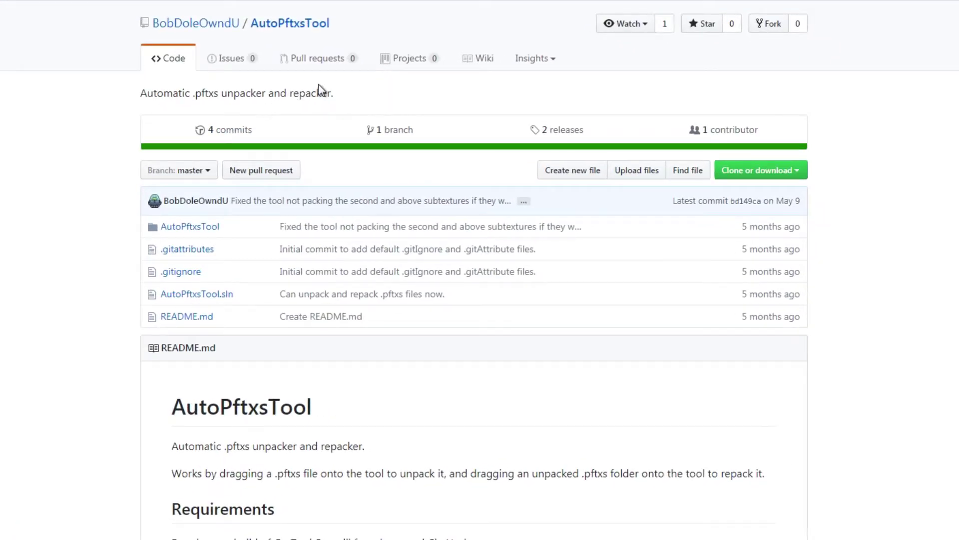
click(559, 132)
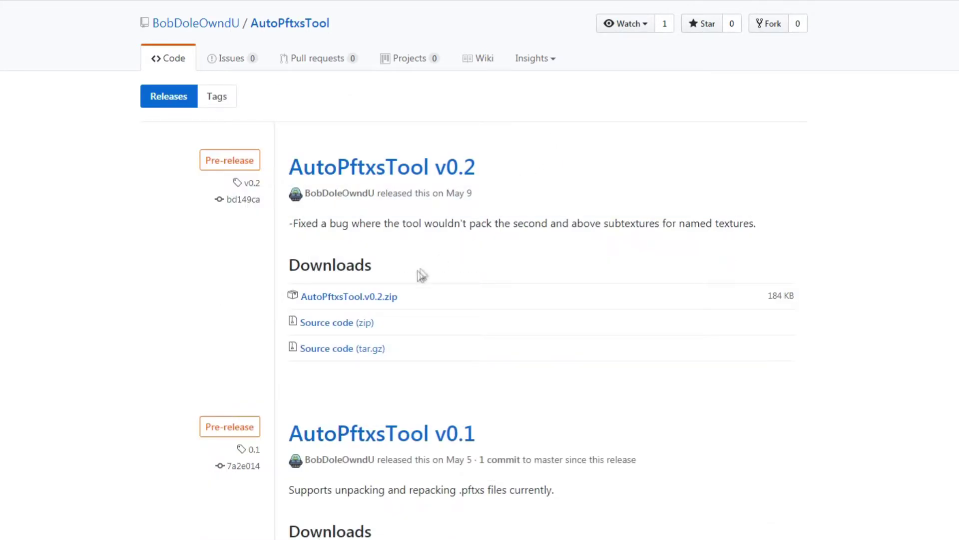
click(384, 304)
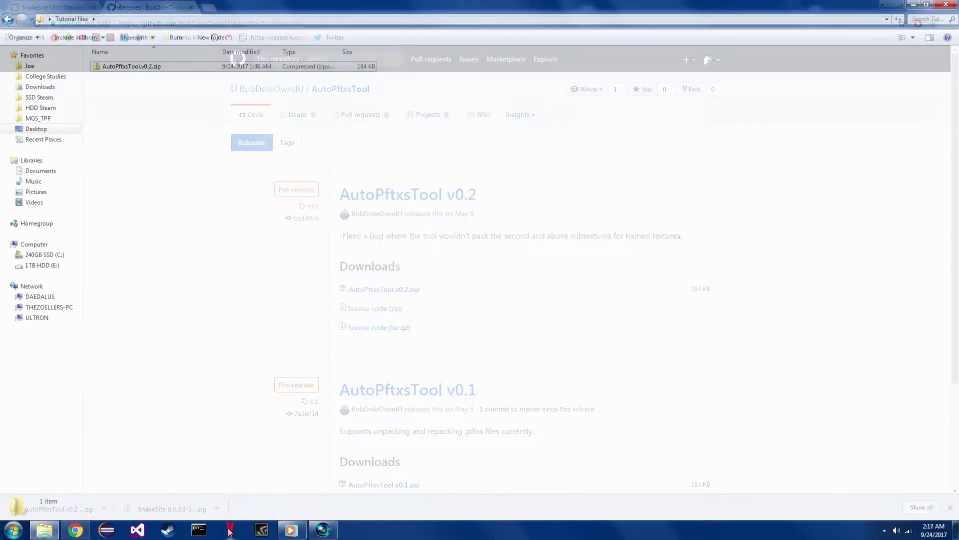
Launch SnakeBite to check its version, and extract AutoPftxsTool.v0.2.zip in the Tutorial files folder.
click(230, 530)
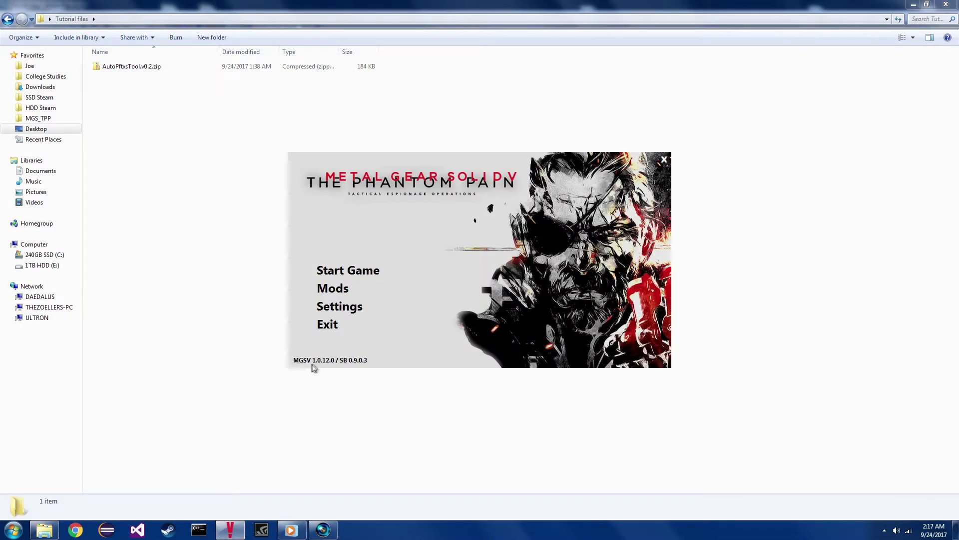
click(138, 65)
right_click(137, 63)
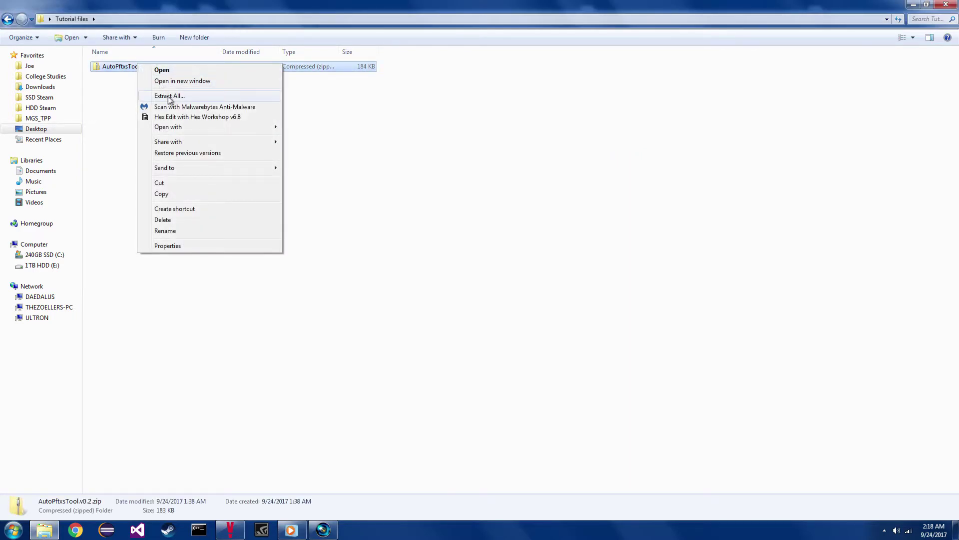
click(155, 91)
click(569, 360)
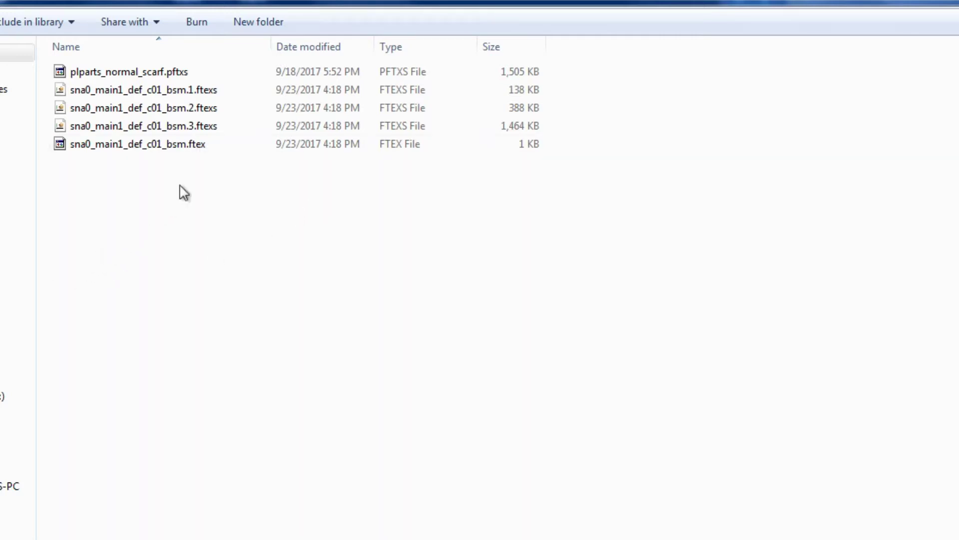
Convert sna0_main1_def_c01_bsm.ftex to a DDS texture with FtexTool and open the DDS file in Photoshop.
double_click(202, 146)
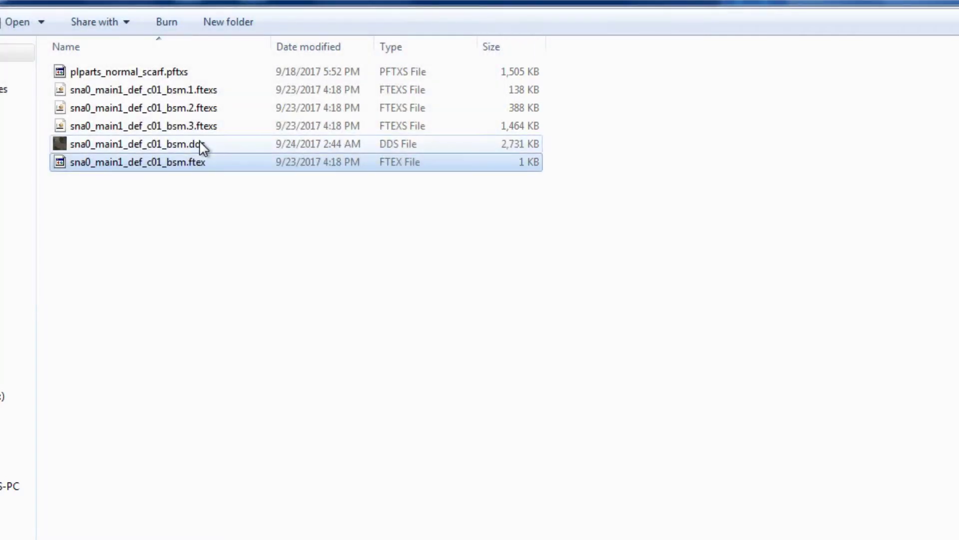
click(202, 146)
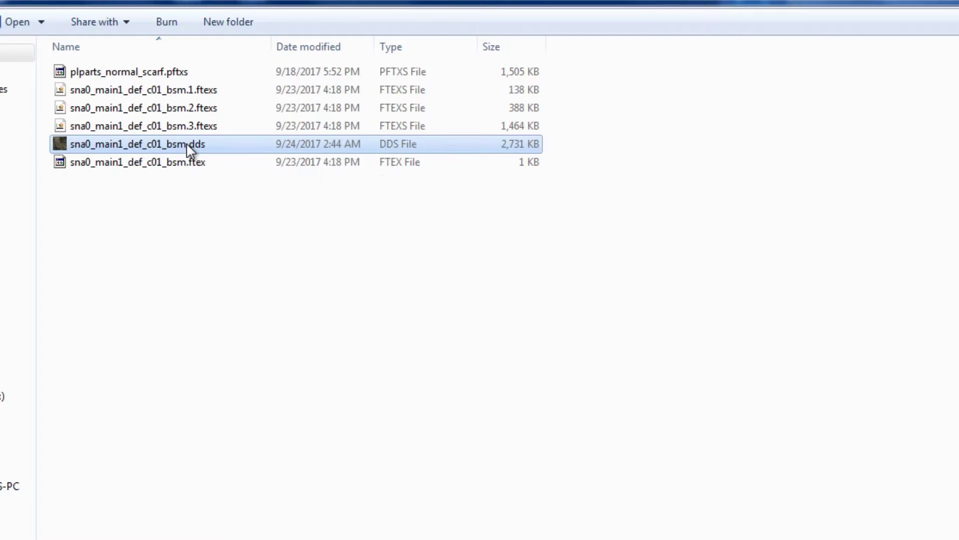
right_click(190, 150)
click(222, 156)
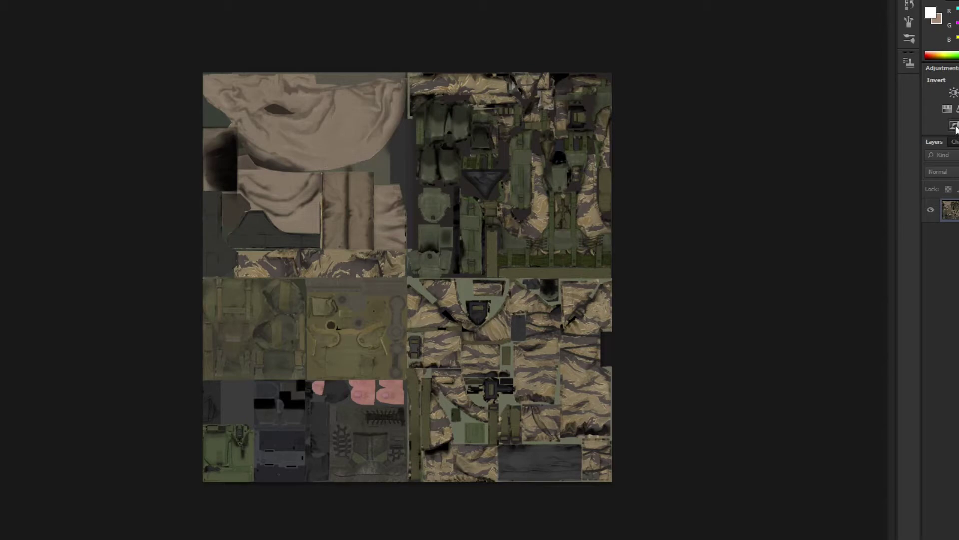
Invert the texture's colours with an Invert adjustment layer and merge it into the image layer.
click(954, 125)
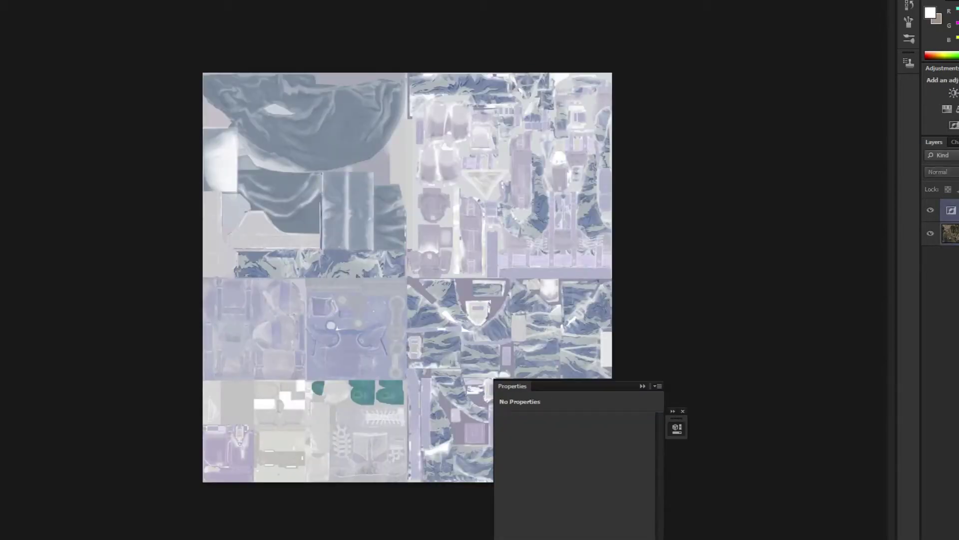
right_click(923, 238)
click(949, 312)
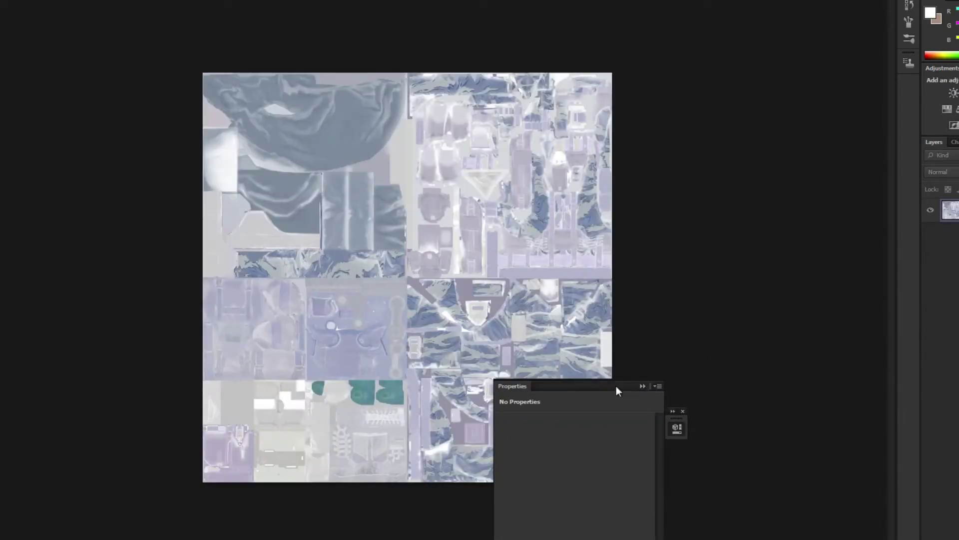
drag(616, 390, 788, 350)
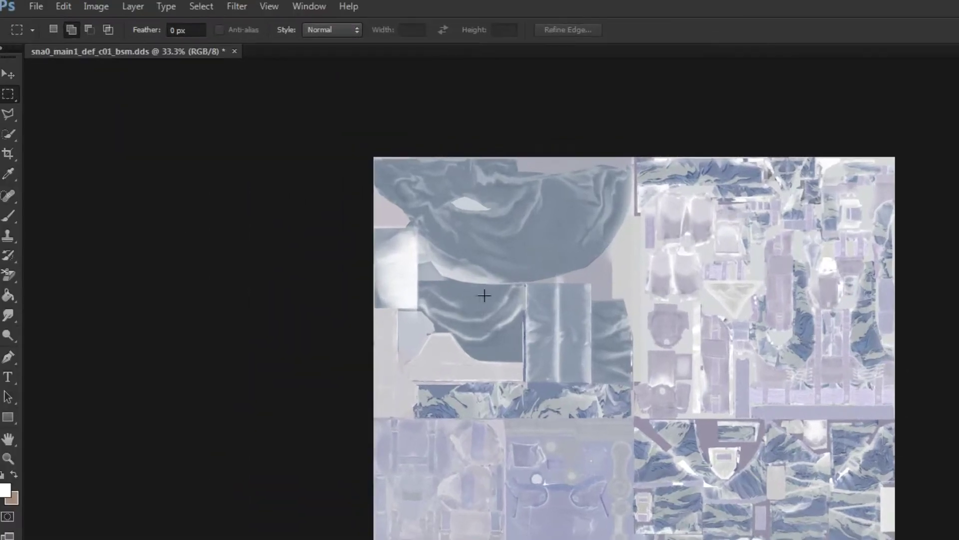
Save over sna0_main1_def_c01_bsm.dds as DXT1 RGB without alpha, with no sharpening filter, highest compression quality and generated MIP maps.
click(36, 6)
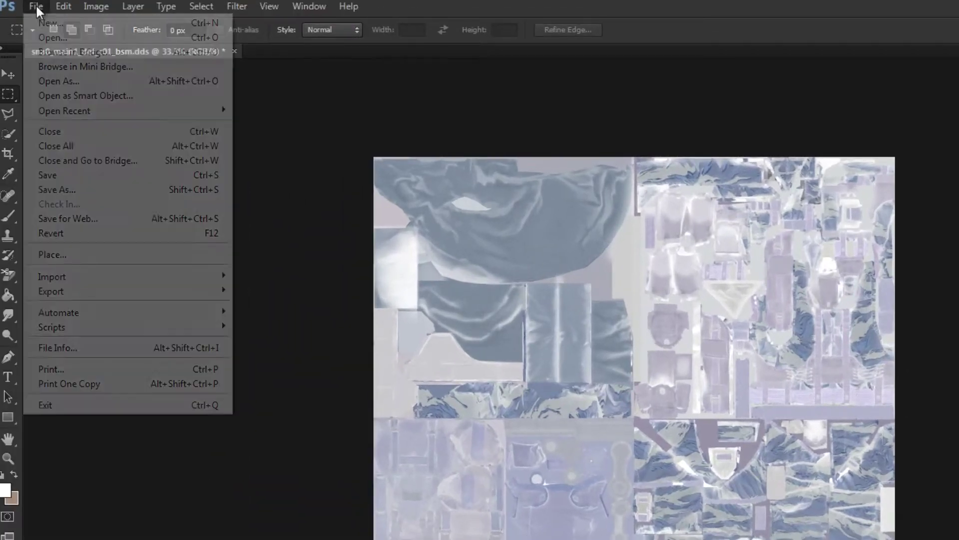
click(48, 175)
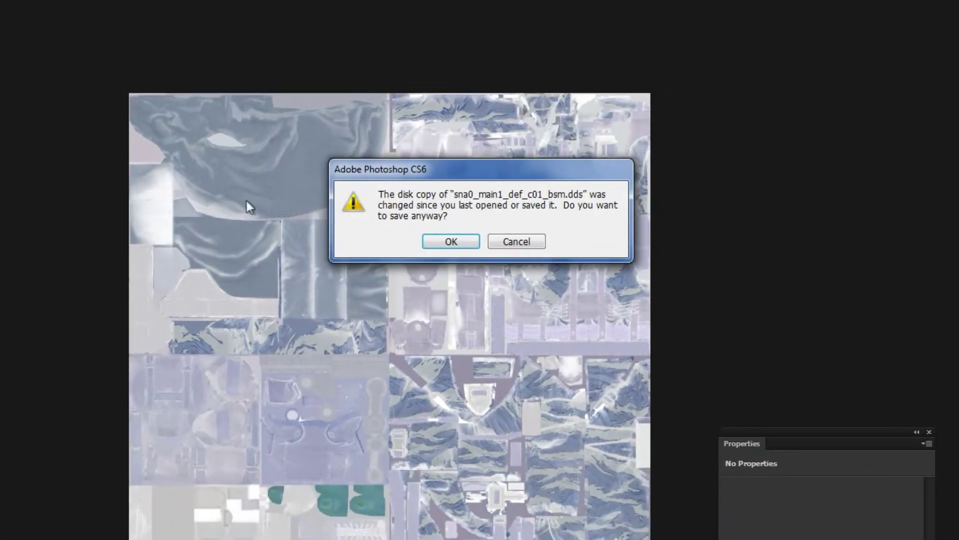
click(466, 241)
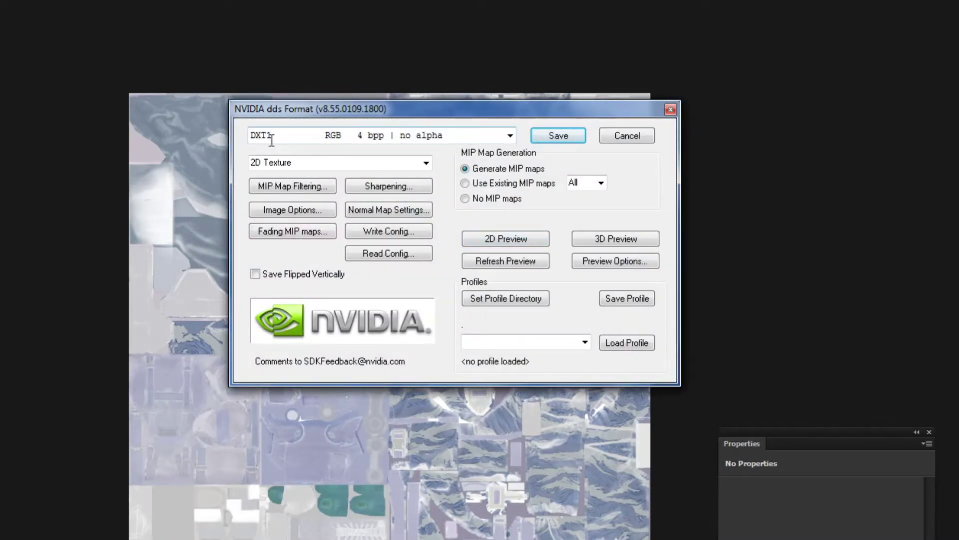
click(376, 189)
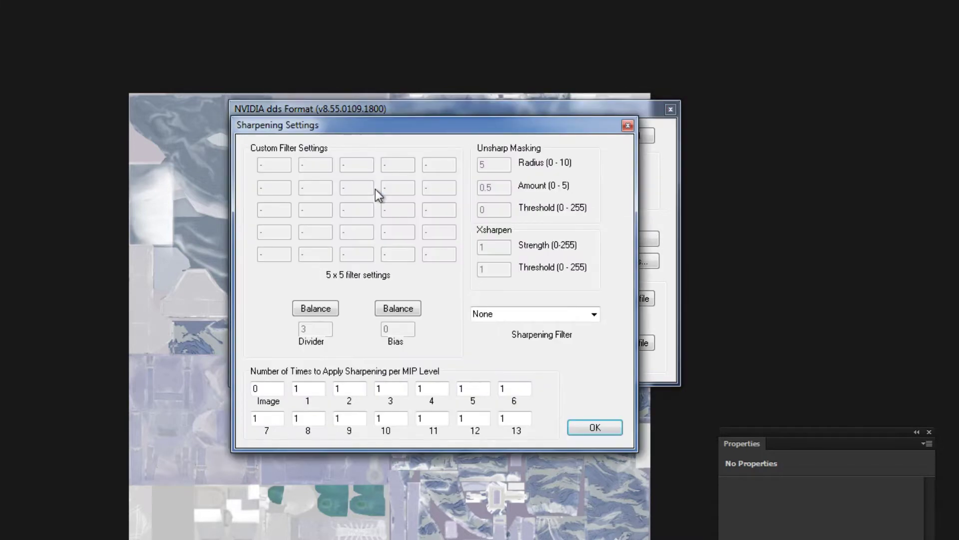
click(258, 388)
click(604, 429)
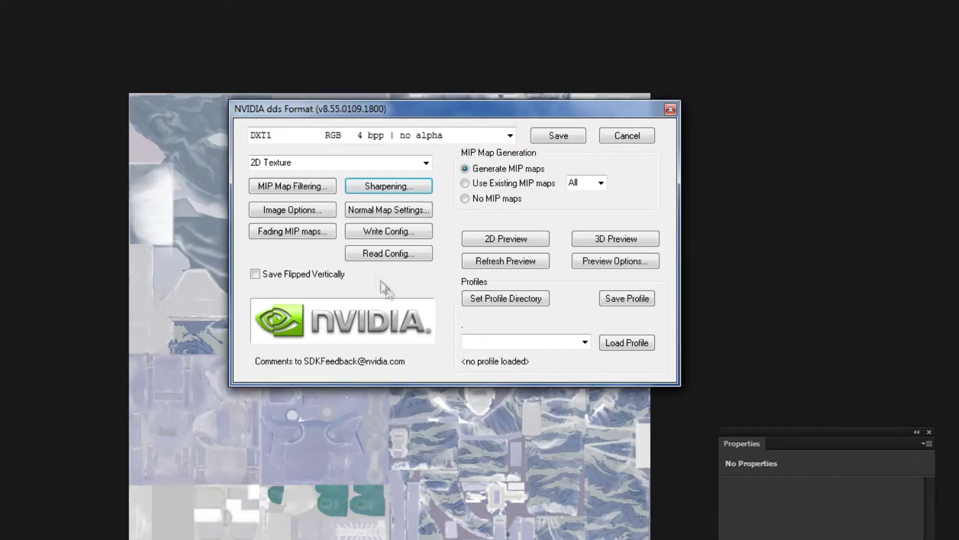
click(321, 214)
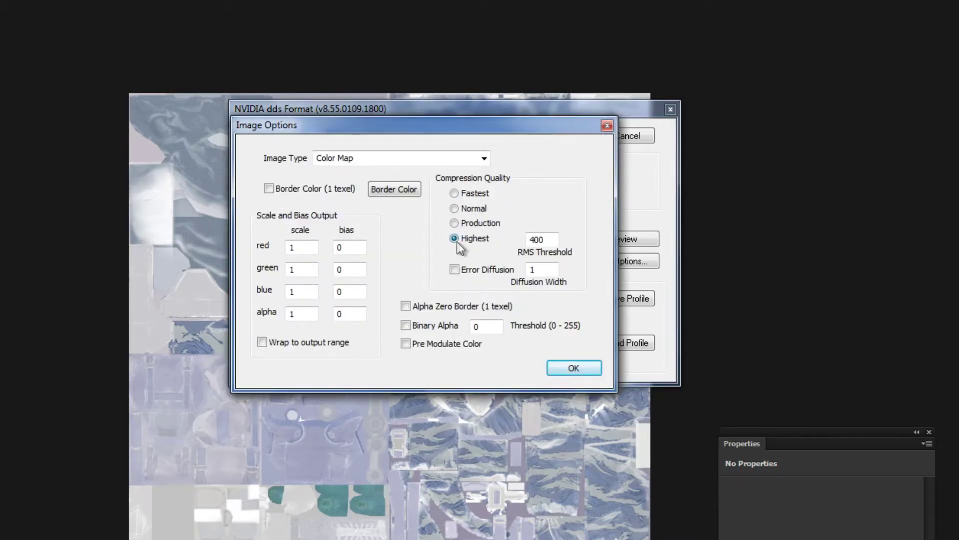
click(575, 368)
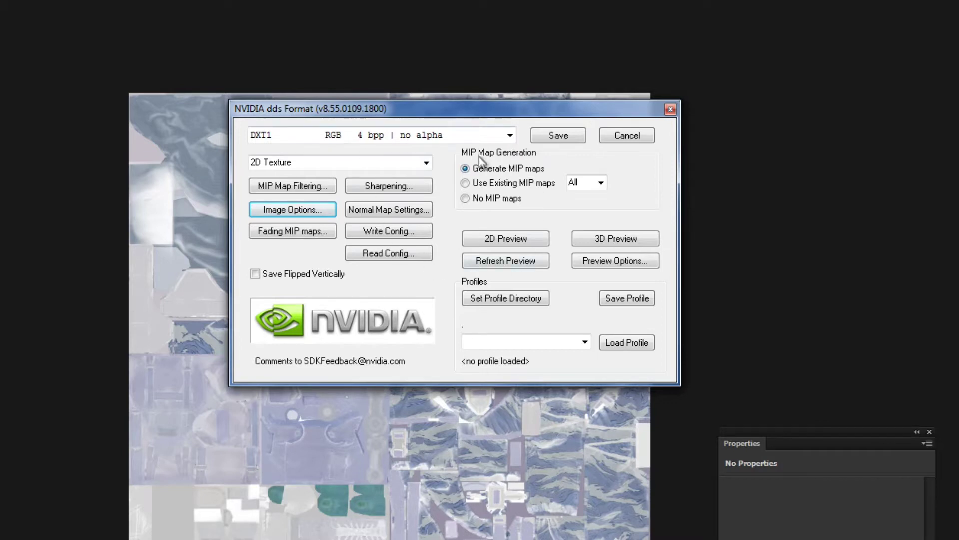
click(561, 134)
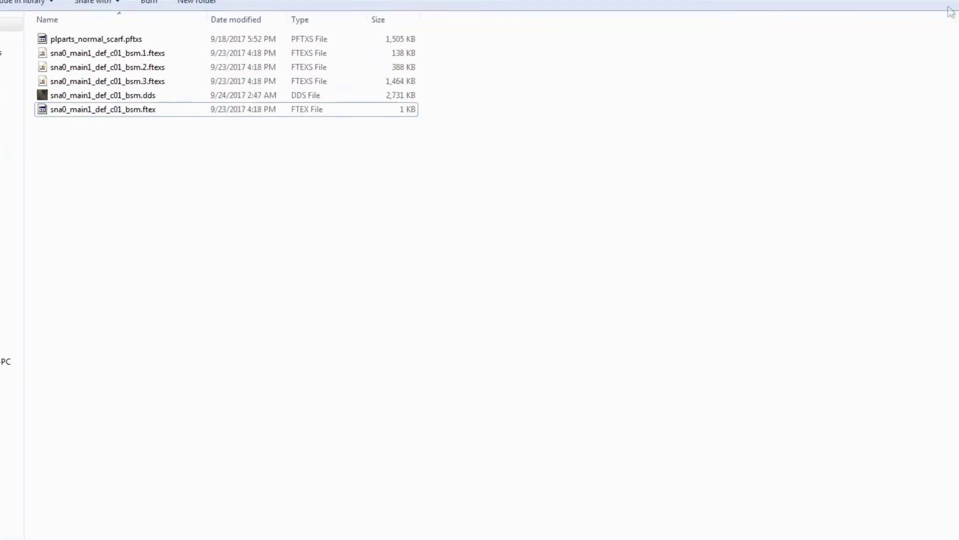
In Windows Explorer, check the SageThumbs preview of the saved sna0_main1_def_c01_bsm.dds.
click(66, 110)
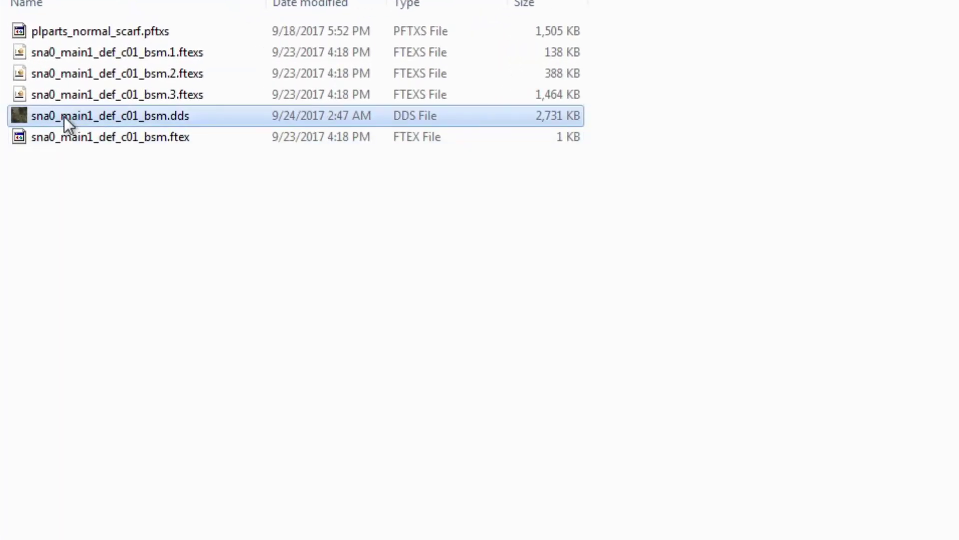
right_click(66, 110)
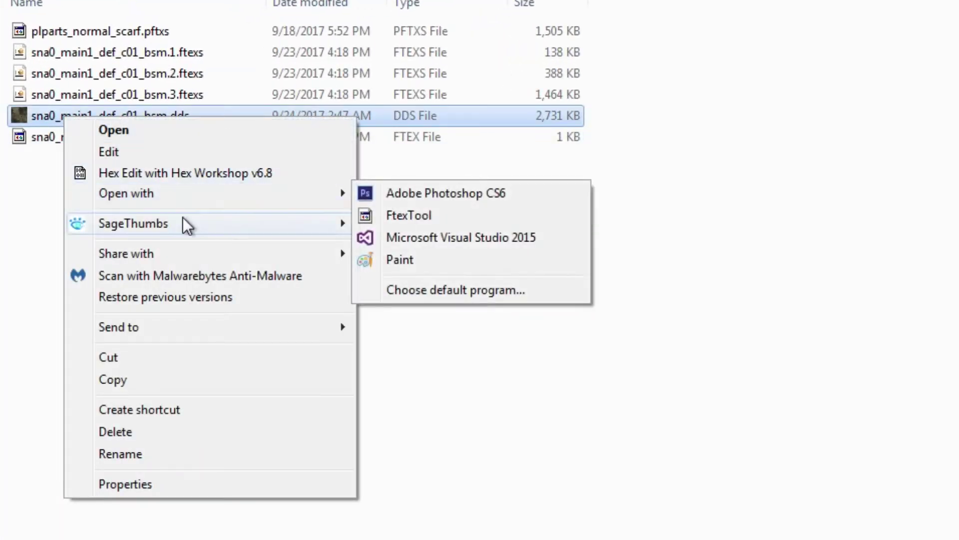
mouse_move(186, 225)
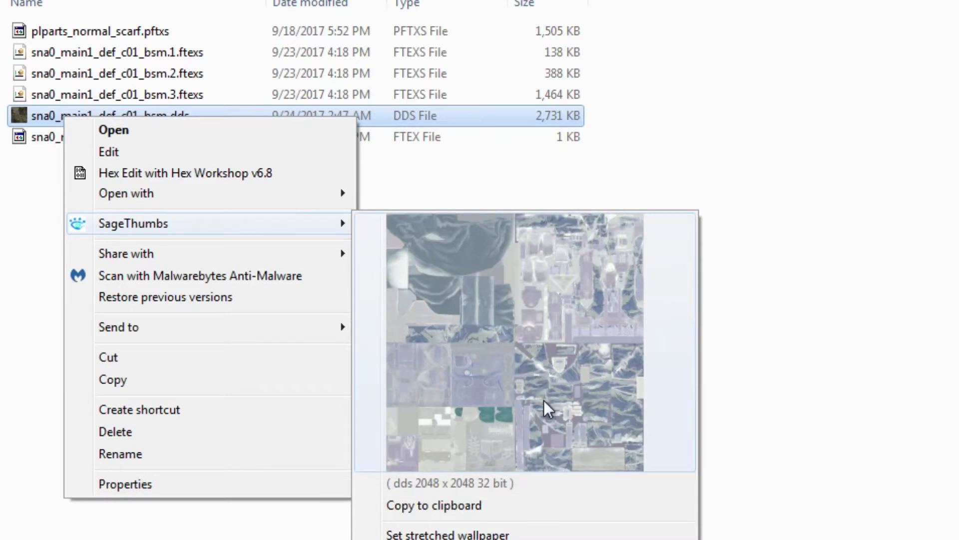
click(850, 323)
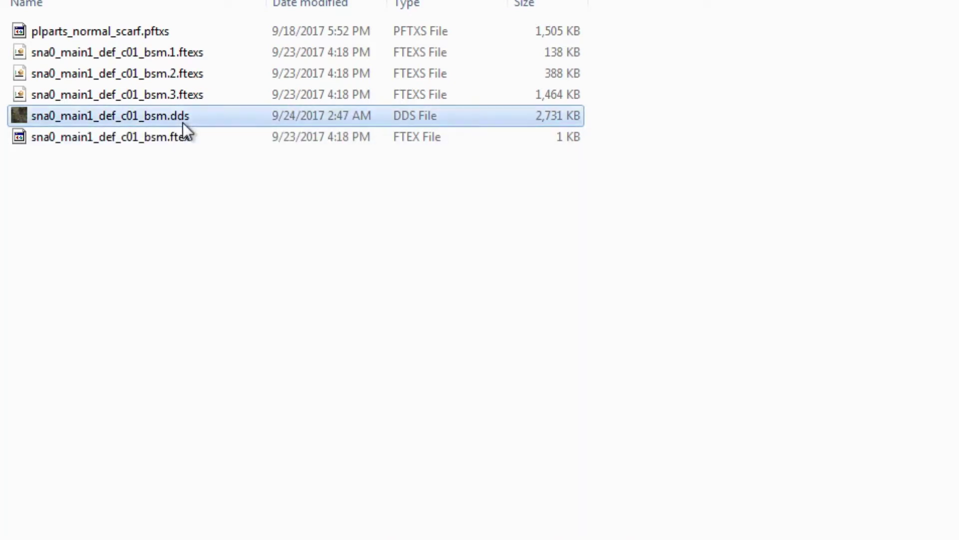
Convert sna0_main1_def_c01_bsm.dds back to the game's texture files with FtexTool.
right_click(158, 111)
mouse_move(216, 193)
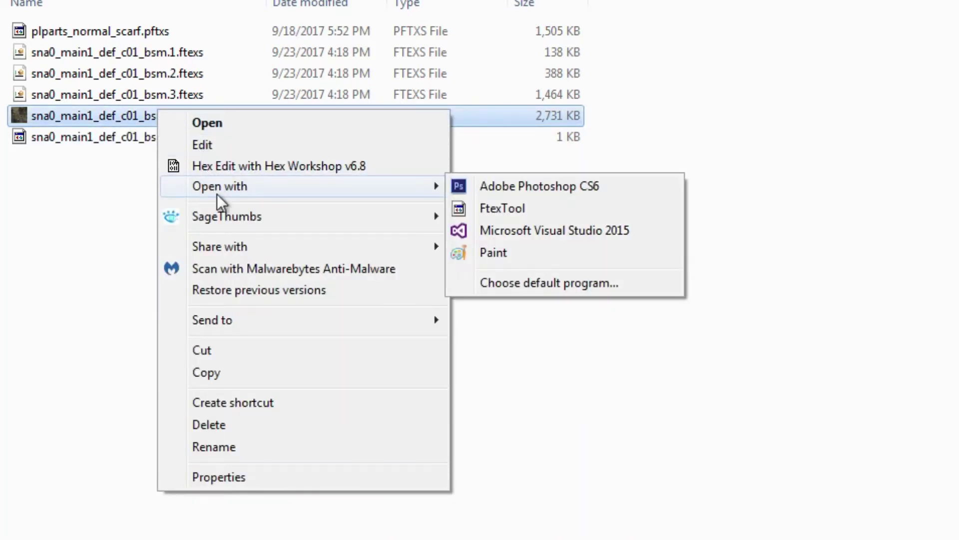
click(534, 211)
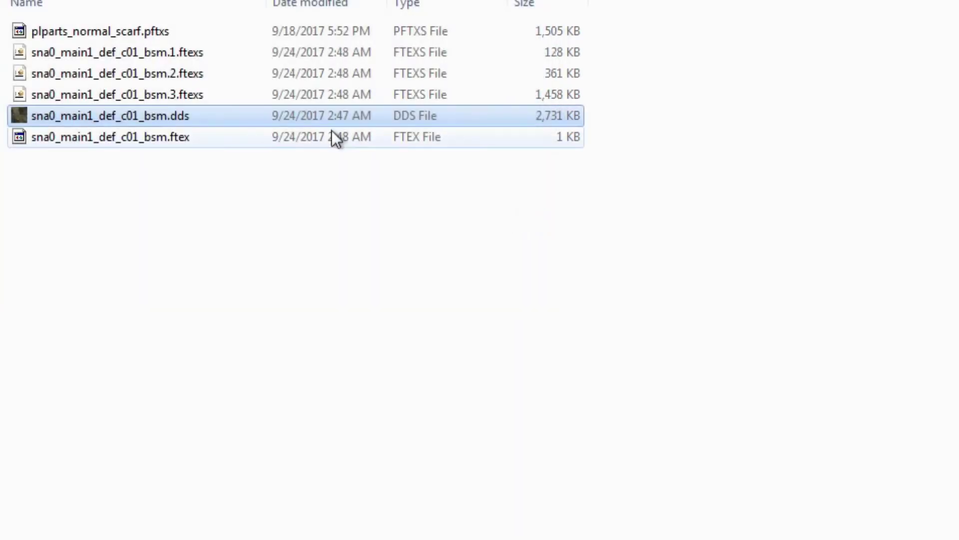
Select the rebuilt sna0_main1_def_c01_bsm .ftex file and its three .ftexs files to check their modified dates.
click(331, 137)
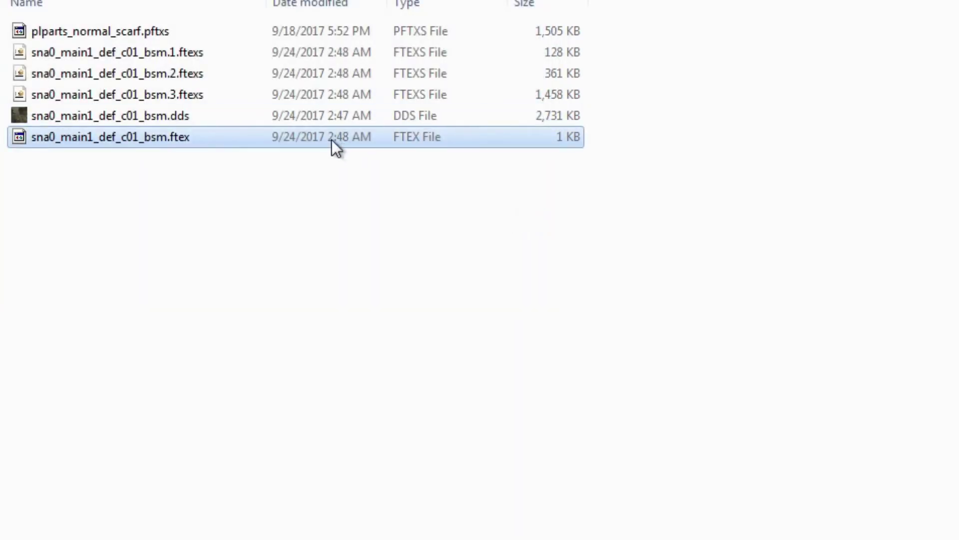
ctrl+click(368, 95)
ctrl+click(380, 75)
ctrl+click(398, 52)
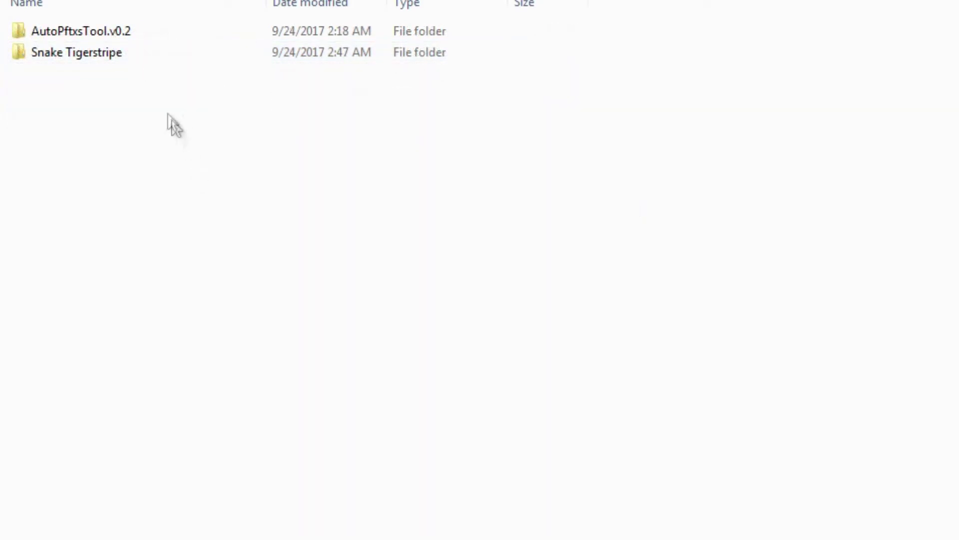
Reopen the Snake Tigerstripe folder and select plparts_normal_scarf.pftxs.
double_click(130, 61)
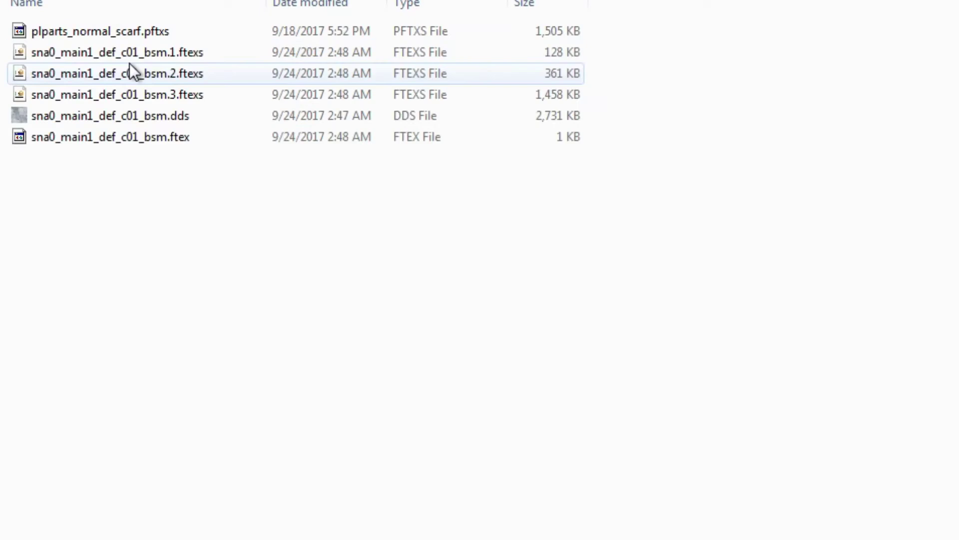
click(147, 30)
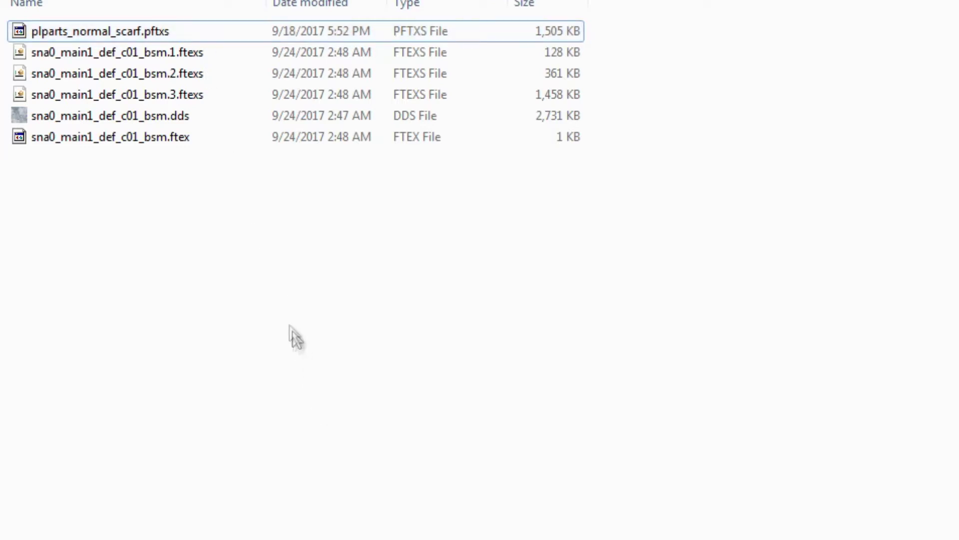
Go up to the Tutorial files folder and open AutoPftxsTool.v0.2 in a separate window beside the current one.
key(BackSpace)
click(113, 36)
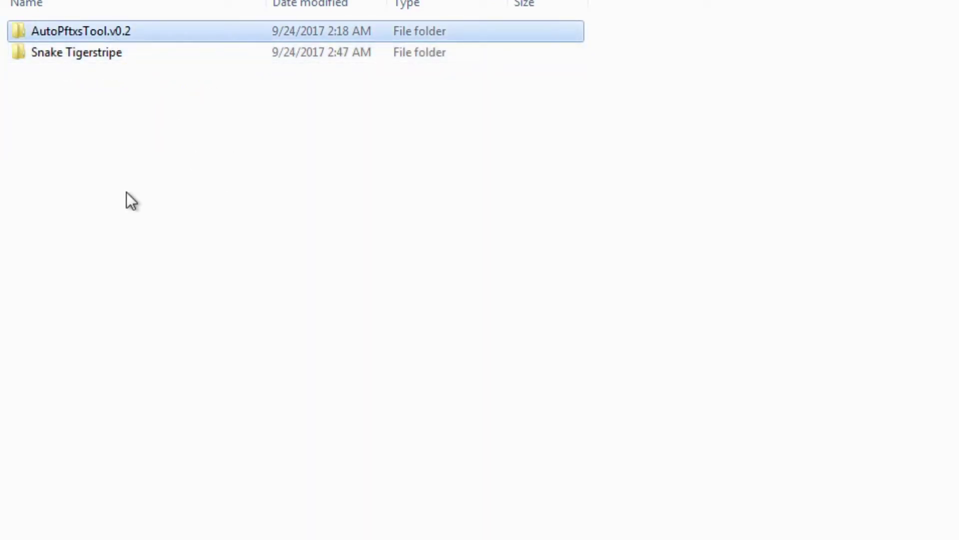
right_click(117, 32)
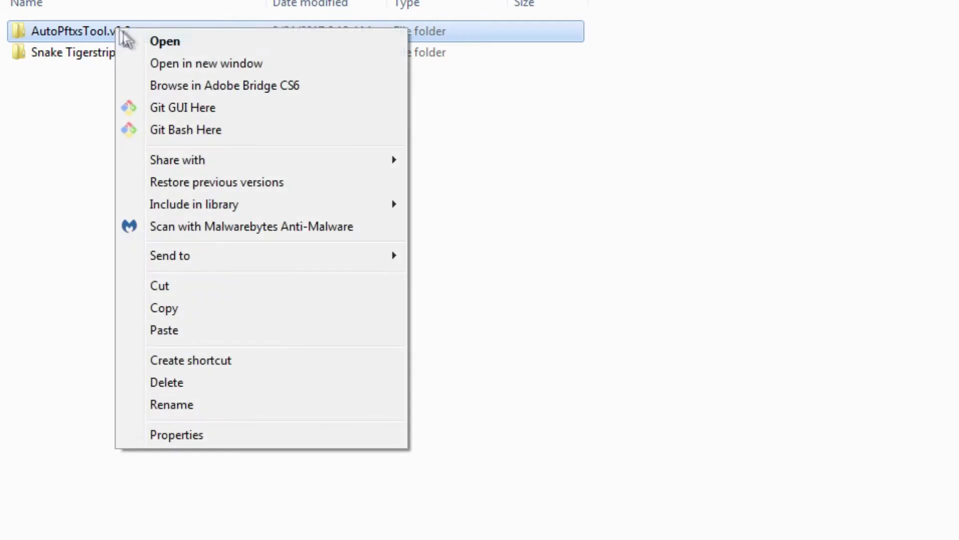
click(167, 68)
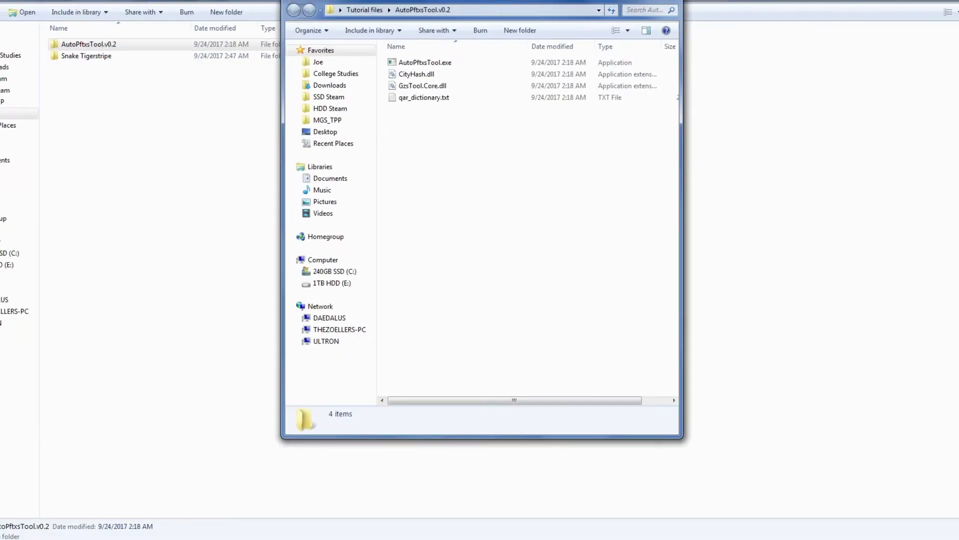
drag(414, 1, 957, 5)
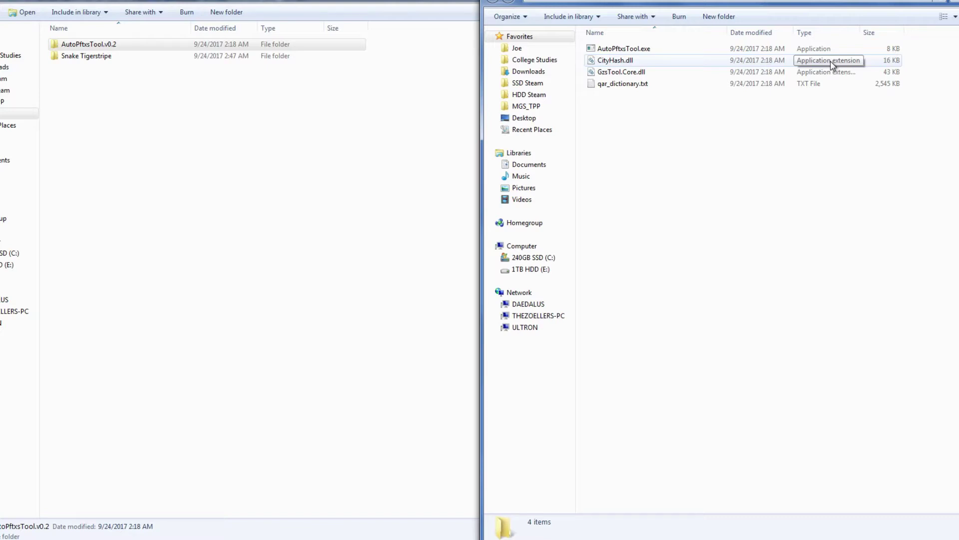
Reopen the Snake Tigerstripe folder and unpack plparts_normal_scarf.pftxs with AutoPftxsTool.exe, allowing the program to run.
click(624, 48)
click(75, 56)
double_click(75, 56)
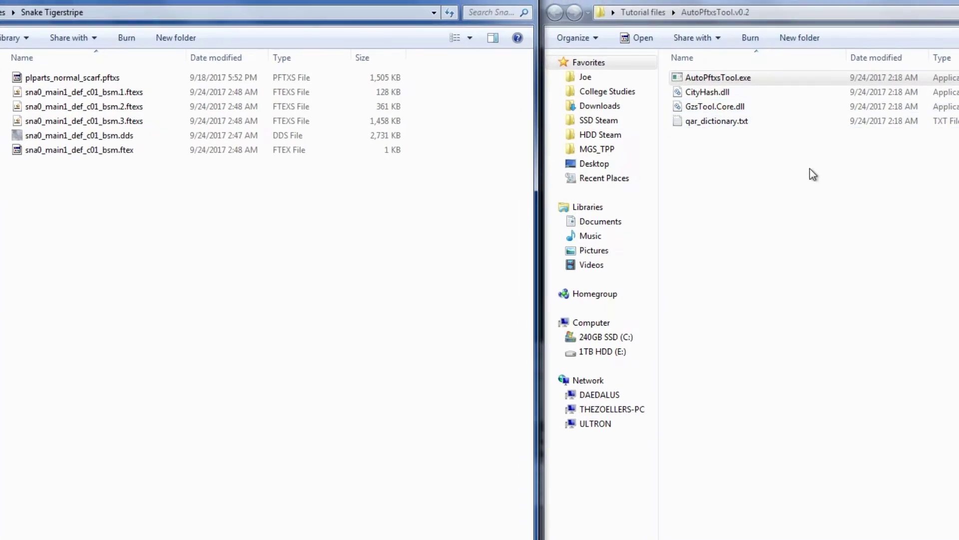
click(34, 76)
drag(35, 76, 756, 138)
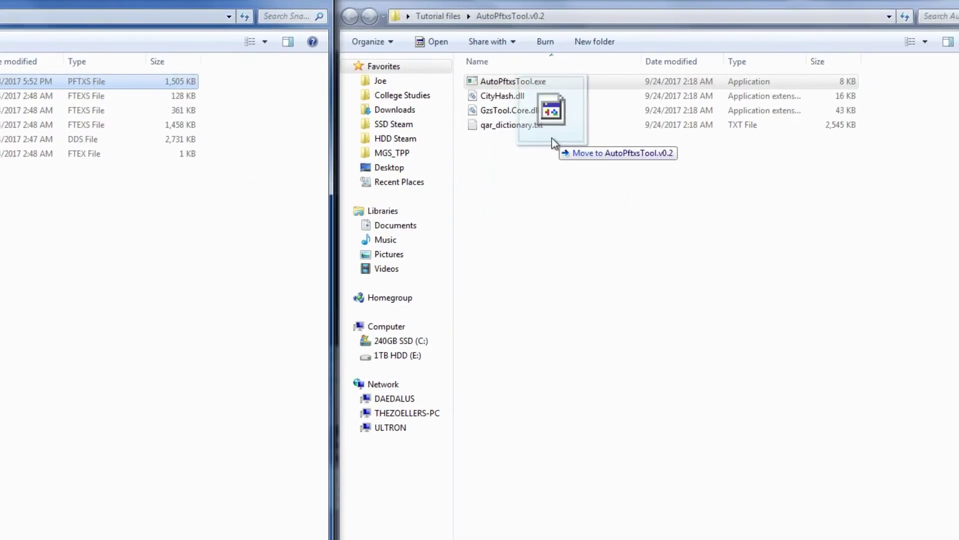
drag(552, 137, 556, 84)
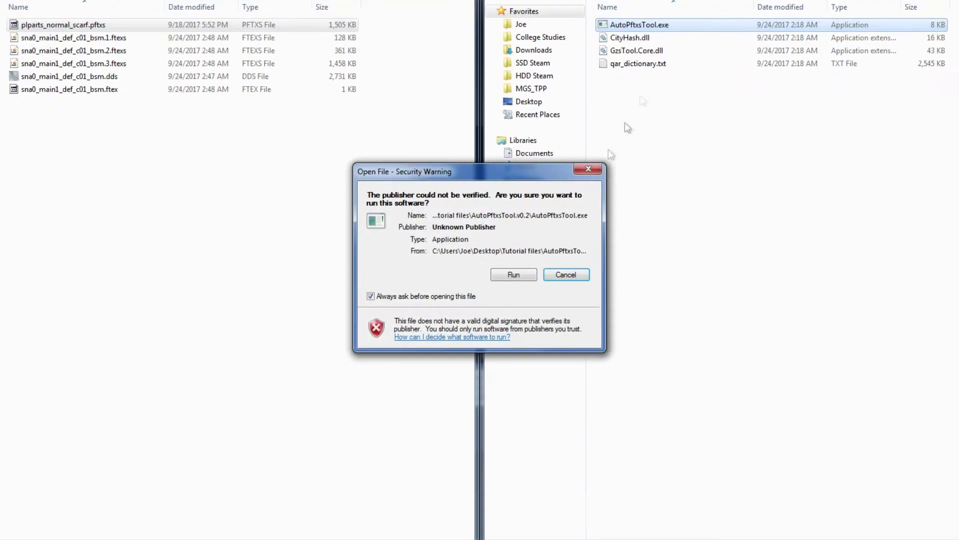
click(515, 276)
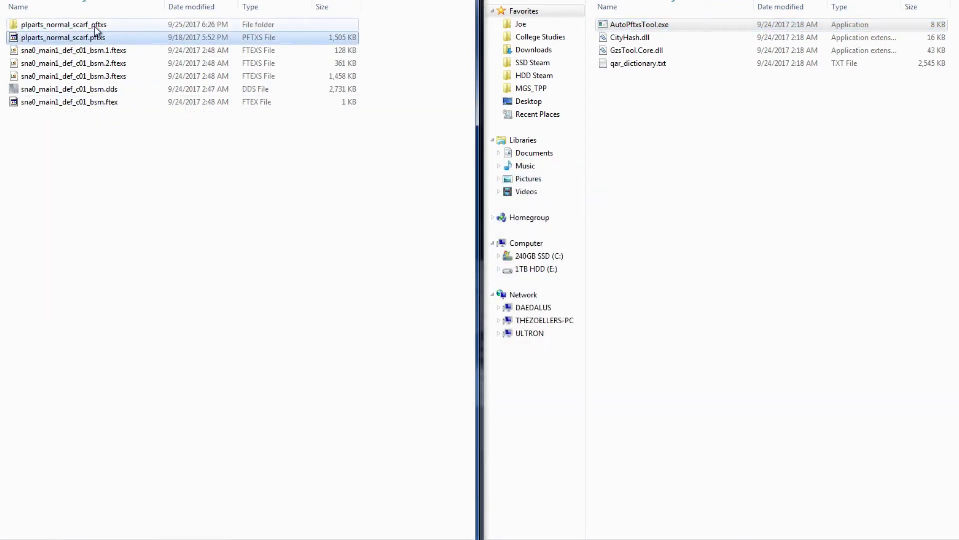
Look through the nested subfolders of the extracted plparts_normal_scarf_pftxs folder, then return to Snake Tigerstripe.
double_click(94, 26)
double_click(95, 26)
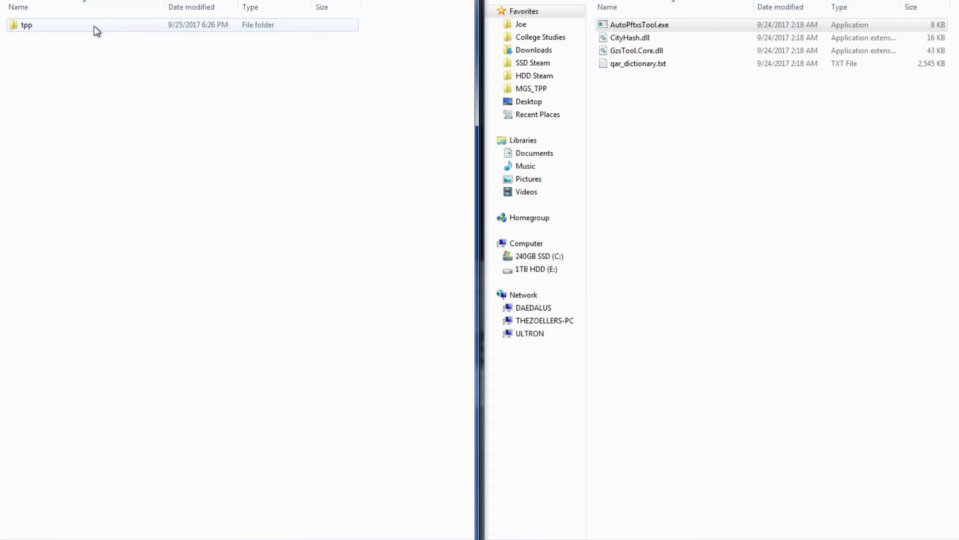
double_click(94, 26)
double_click(92, 26)
double_click(92, 26)
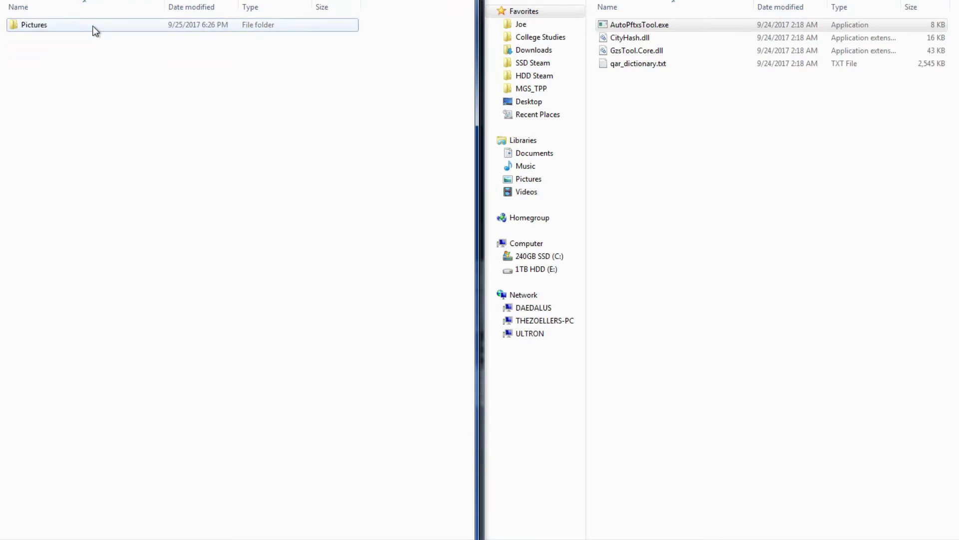
double_click(95, 26)
key(BackSpace)
key(BackSpace)
key(BackSpace)
key(BackSpace)
key(BackSpace)
key(BackSpace)
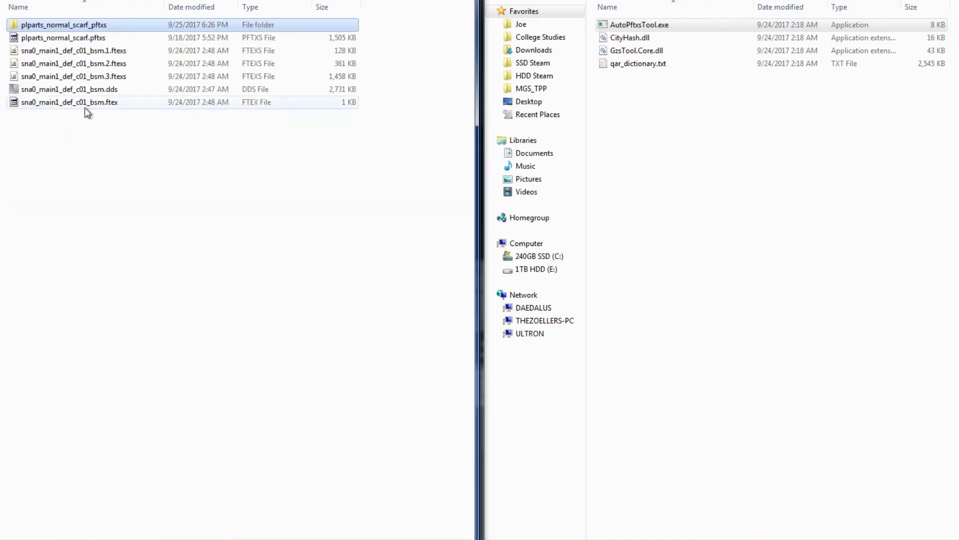
Move the sna0_main1_def_c01_bsm .ftex and three .ftexs files into the Pictures folder nested in plparts_normal_scarf_pftxs, replacing all conflicting files.
click(90, 103)
ctrl+click(103, 77)
ctrl+click(117, 65)
ctrl+click(123, 52)
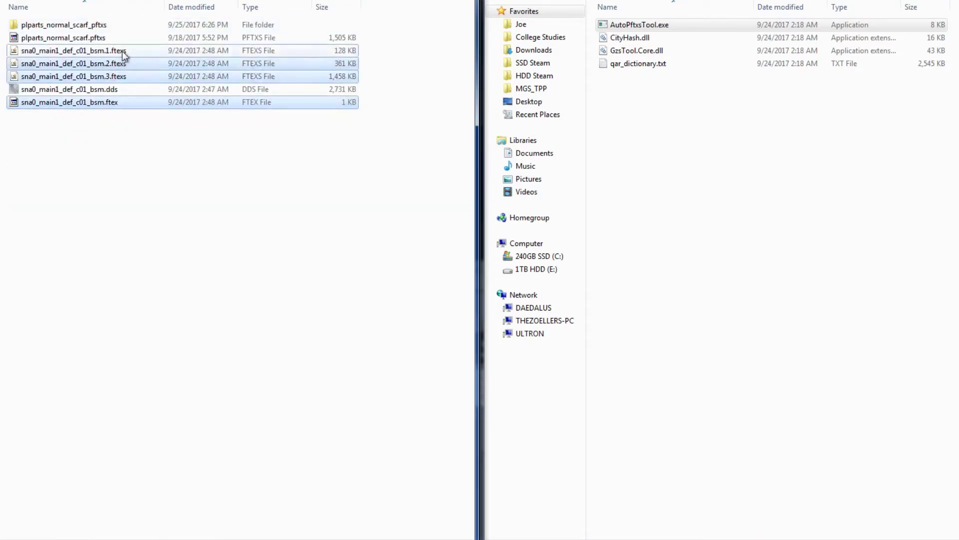
double_click(110, 28)
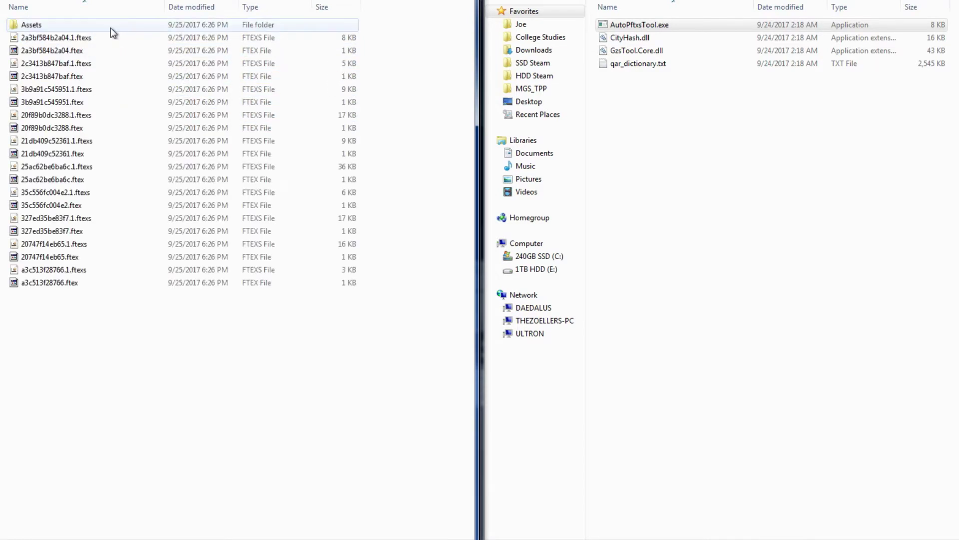
double_click(110, 28)
double_click(110, 28)
double_click(110, 28)
double_click(110, 28)
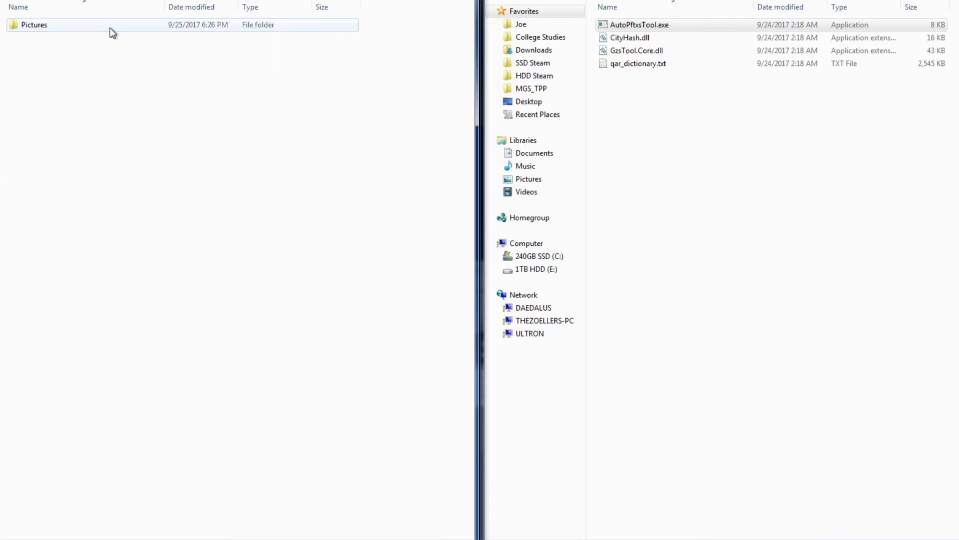
double_click(110, 28)
key(ctrl+v)
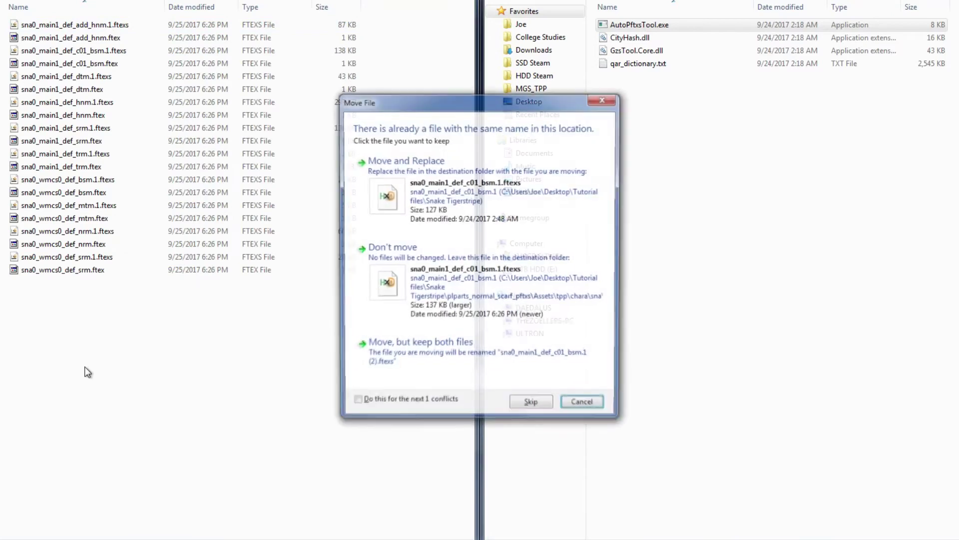
click(376, 407)
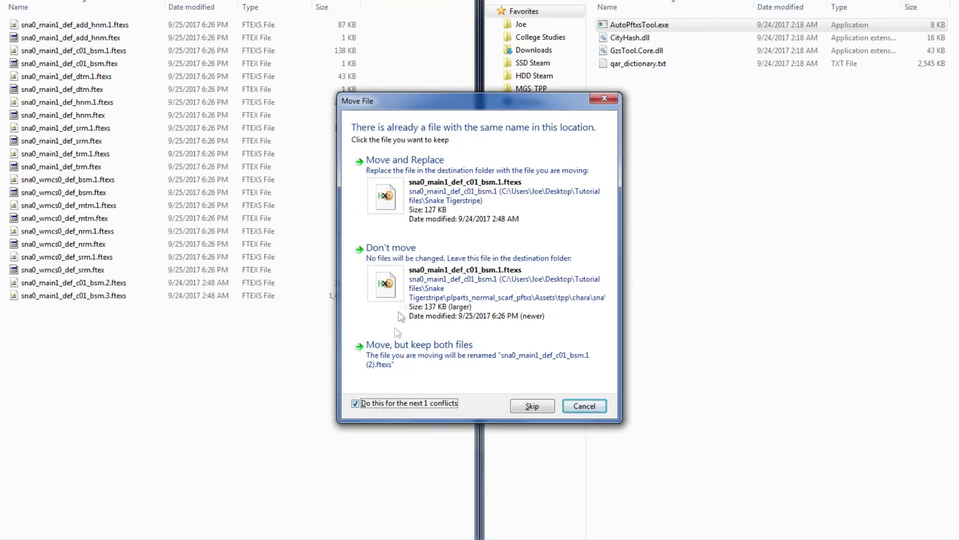
click(421, 185)
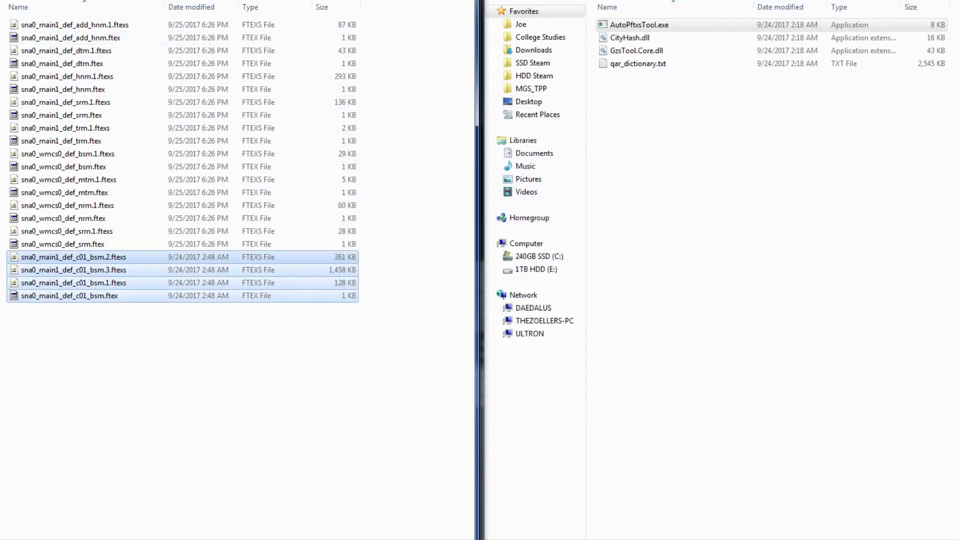
Repack the plparts_normal_scarf_pftxs folder with AutoPftxsTool.exe and check the rebuilt plparts_normal_scarf.pftxs in Snake Tigerstripe.
key(BackSpace)
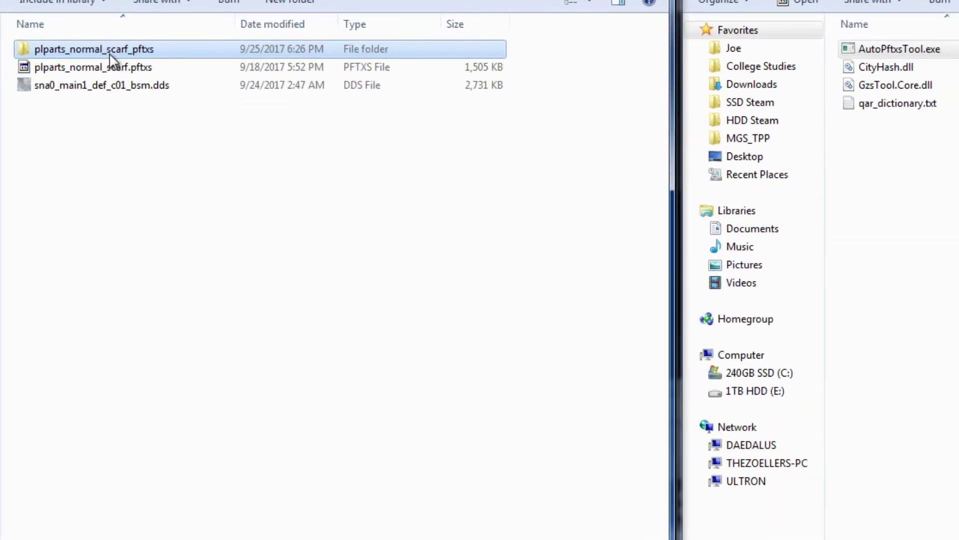
drag(113, 59, 936, 57)
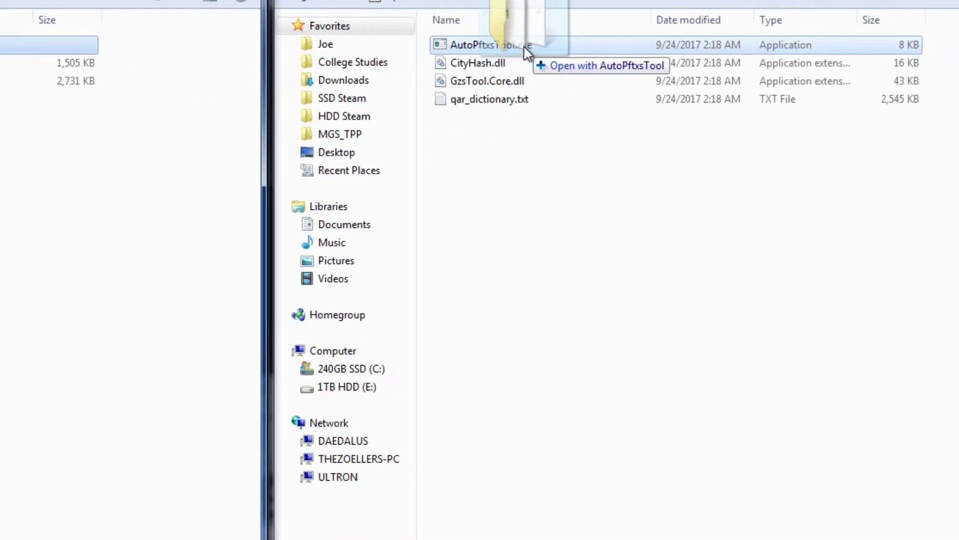
drag(527, 53, 527, 51)
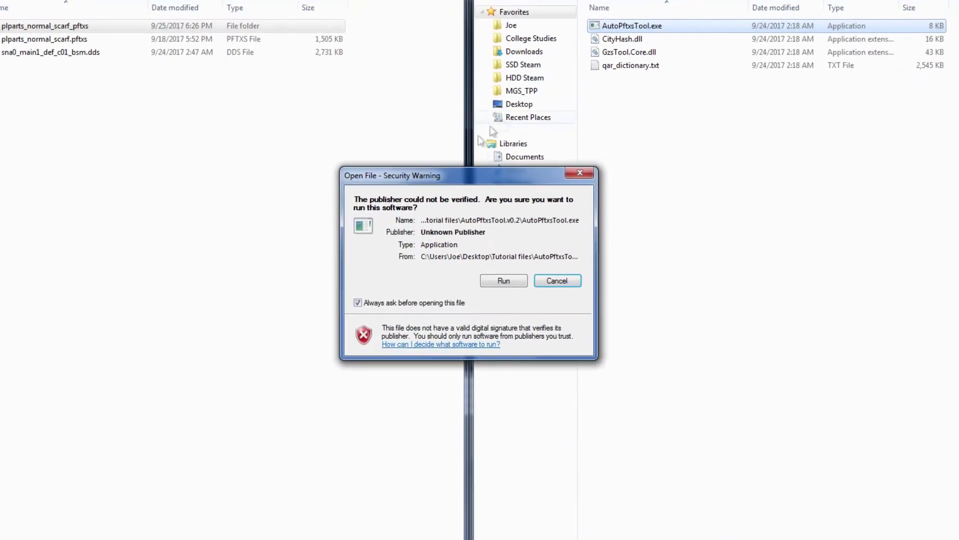
click(504, 275)
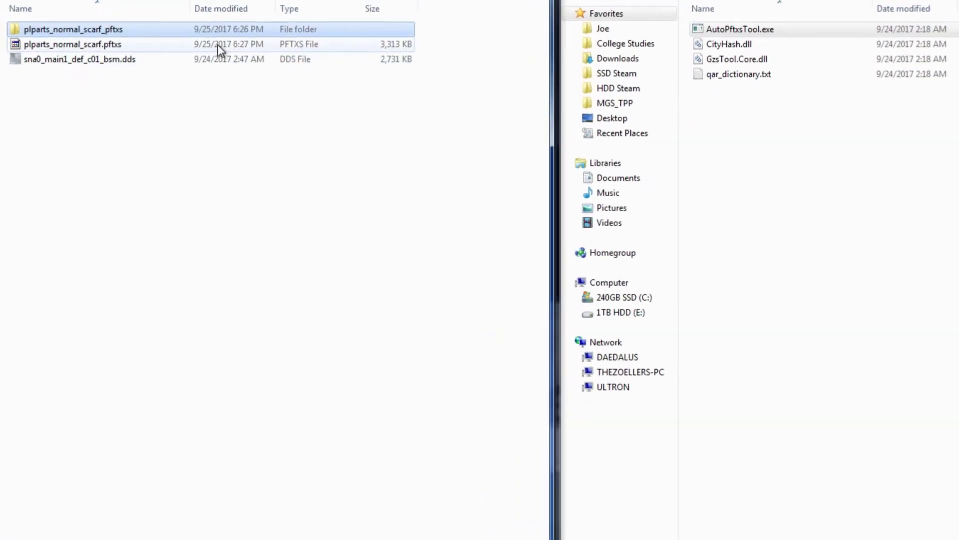
click(188, 38)
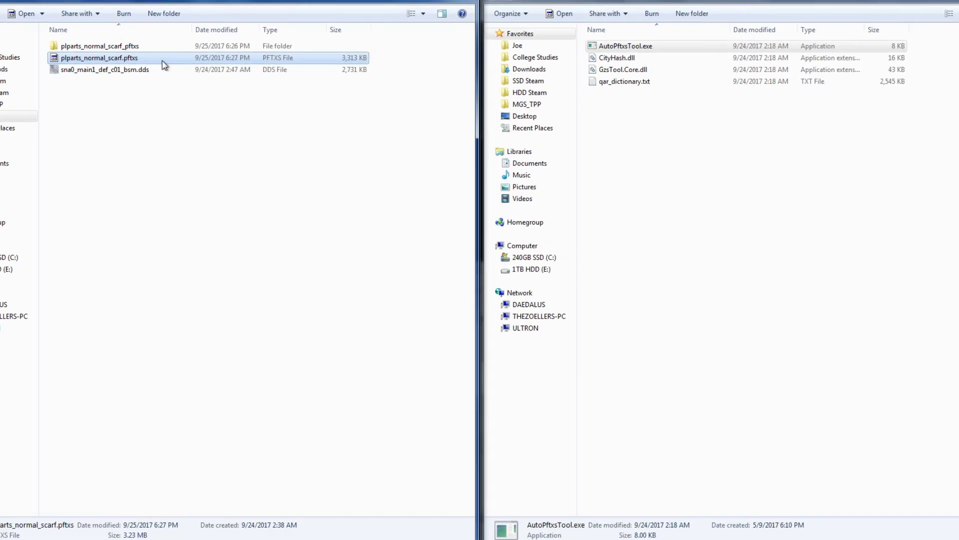
click(168, 85)
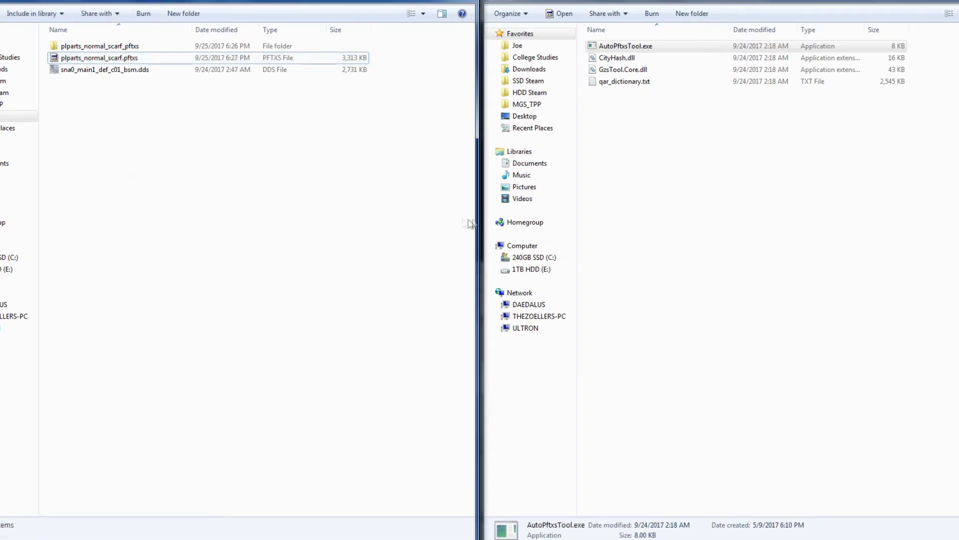
In the second window, open the game folder MGS_TPP\master\chunk0_dat\Assets\tpp\pack\player\parts.
click(520, 106)
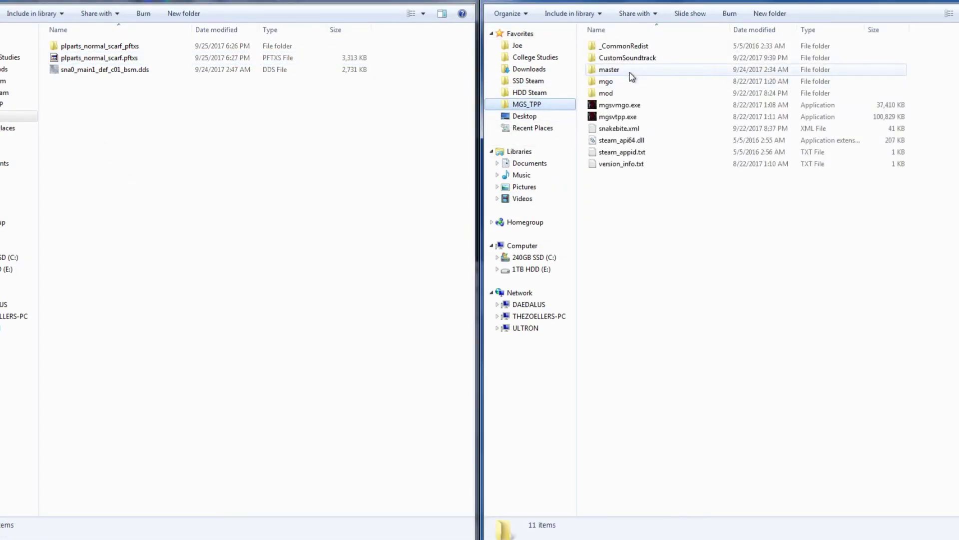
double_click(632, 76)
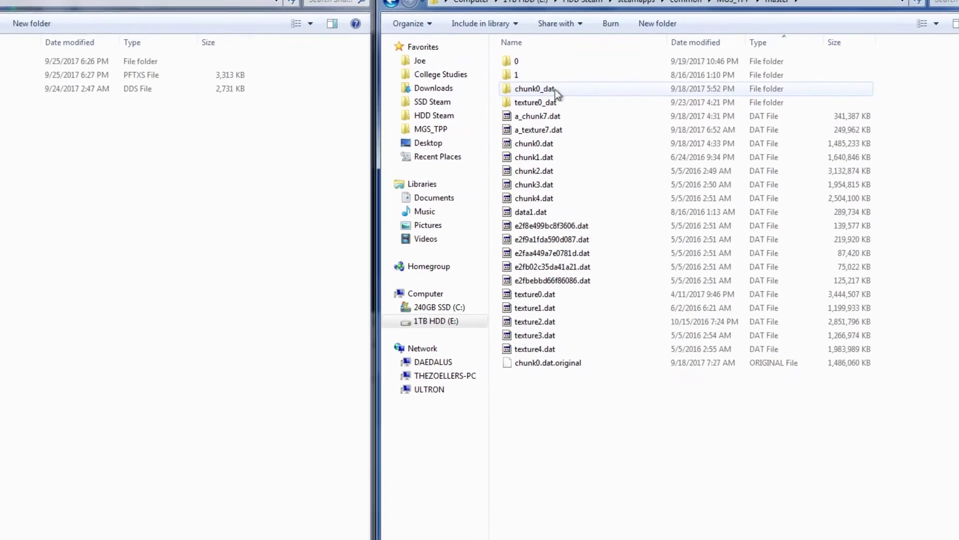
double_click(552, 89)
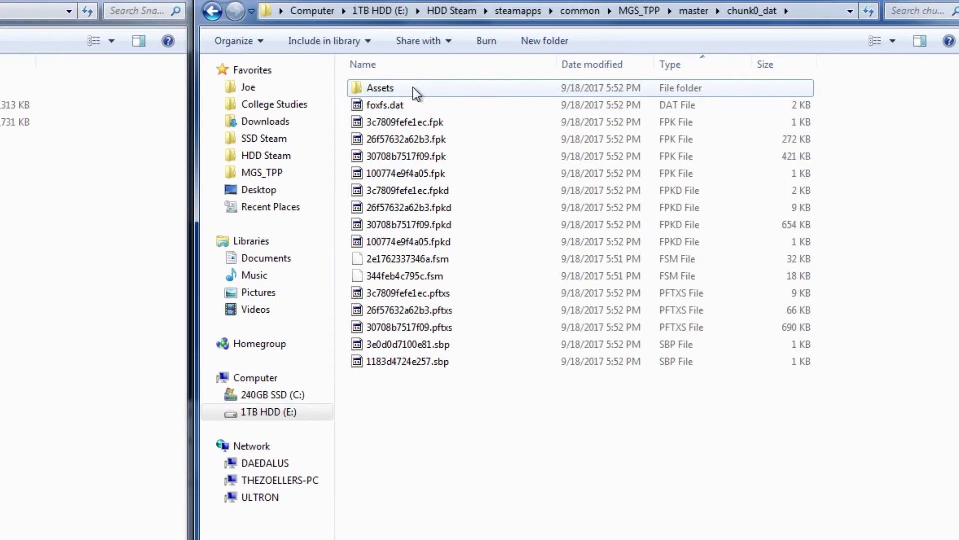
double_click(413, 88)
double_click(394, 103)
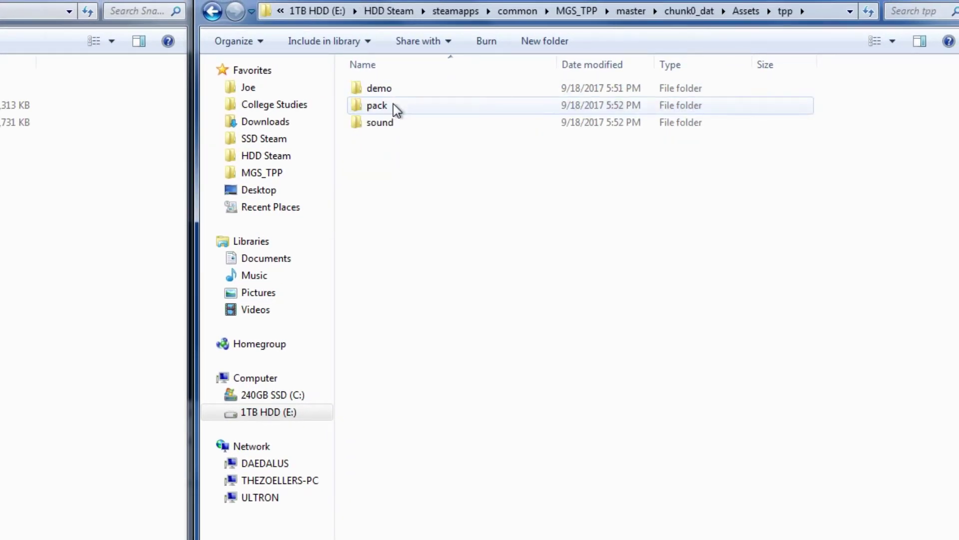
double_click(403, 107)
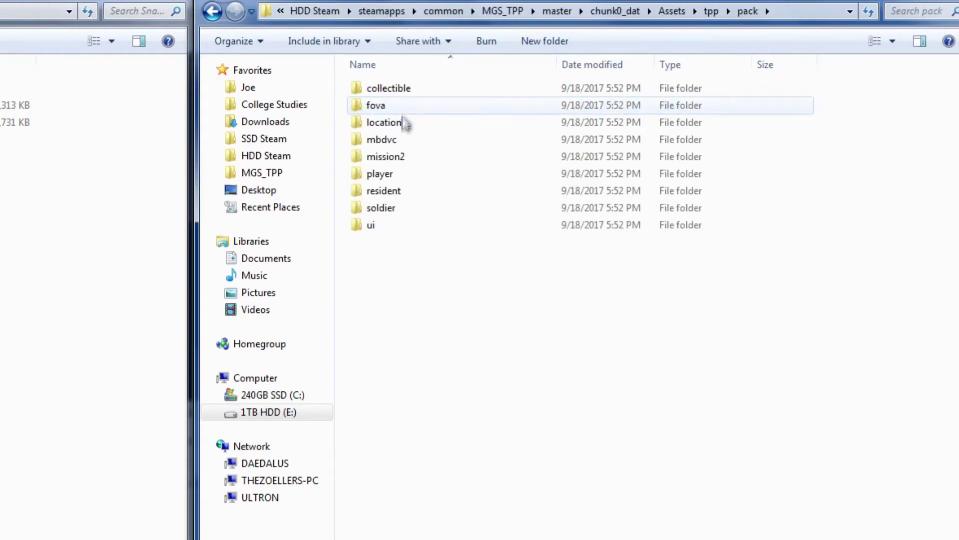
double_click(393, 173)
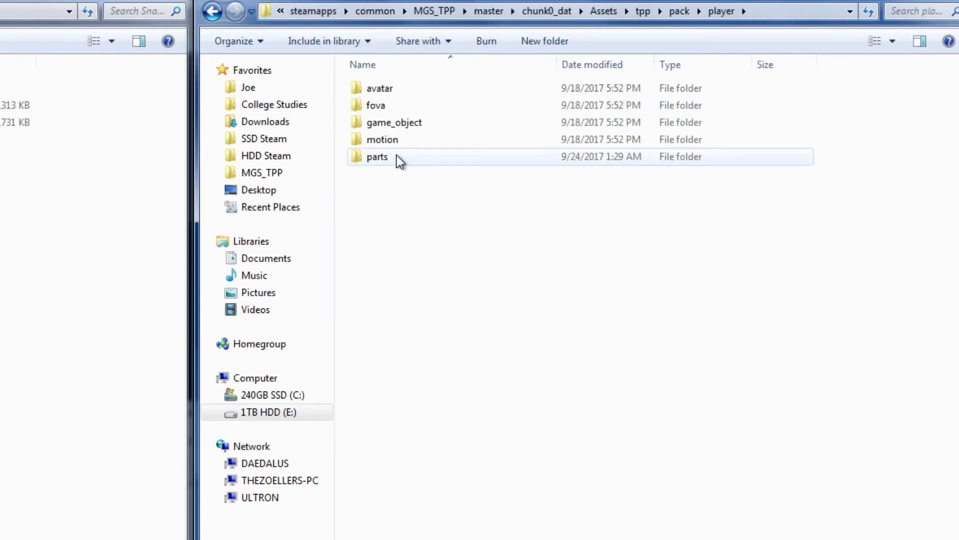
double_click(397, 157)
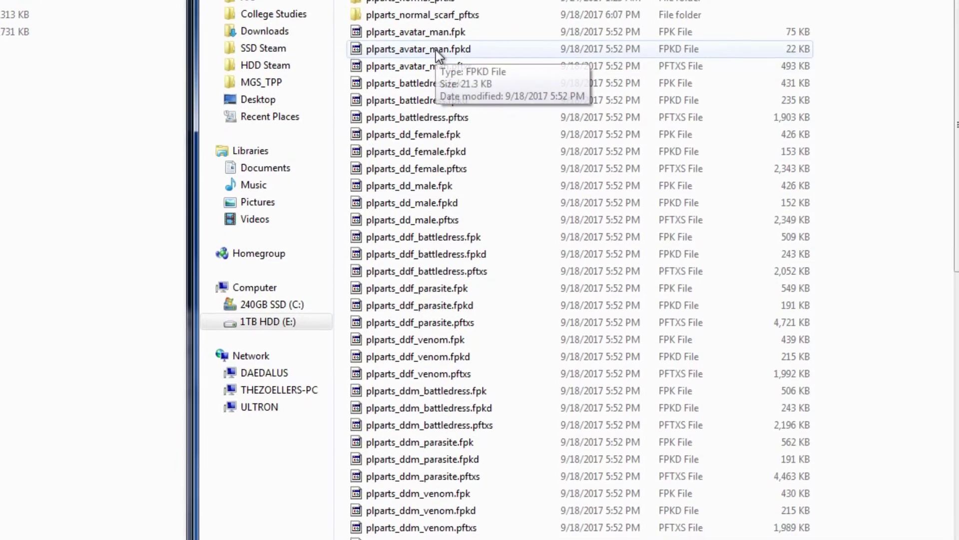
Find the plparts_normal_scarf files in the parts folder and select plparts_normal_scarf.fpk.
scroll(436, 50, down, 5)
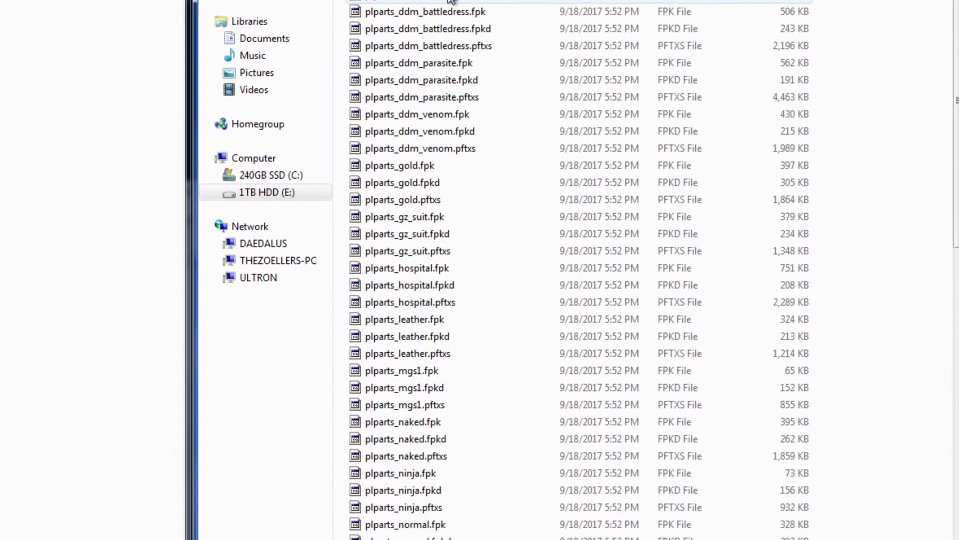
scroll(451, 20, down, 2)
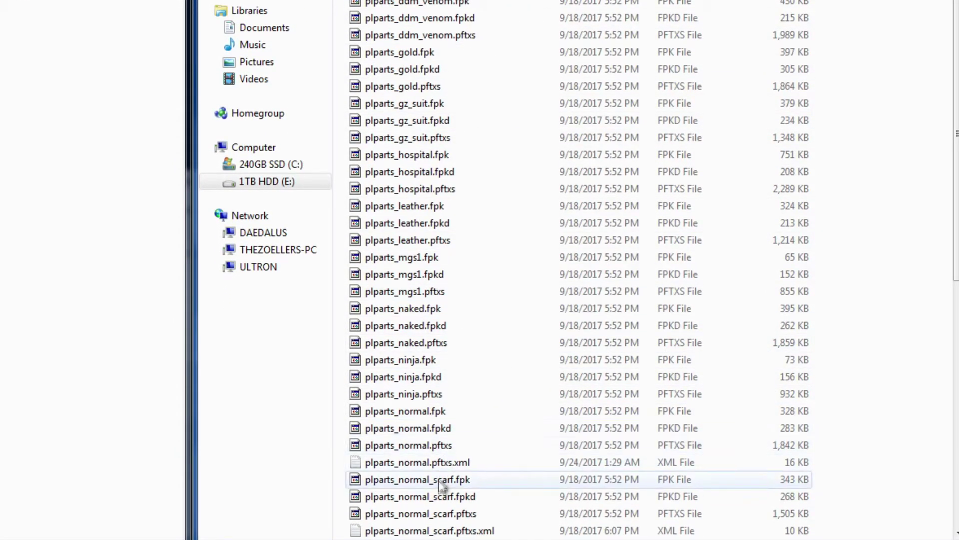
click(437, 500)
scroll(443, 500, down, 3)
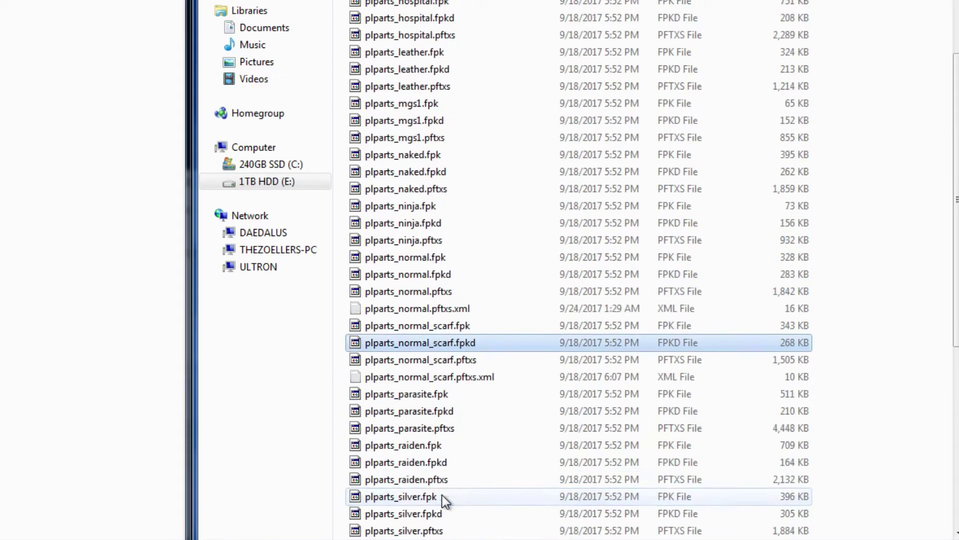
scroll(441, 494, down, 2)
click(402, 223)
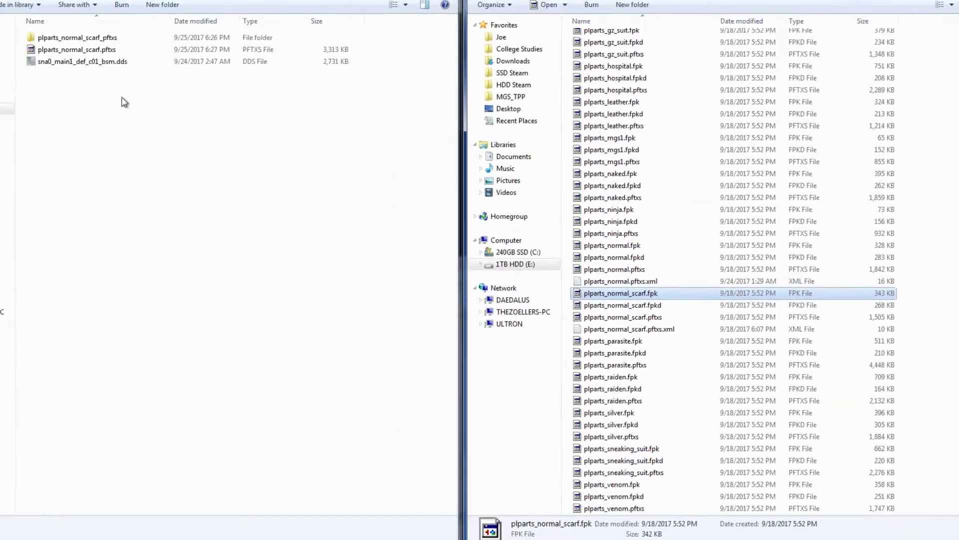
Create a folder named base folder inside Snake Tigerstripe and open it.
right_click(76, 101)
mouse_move(113, 264)
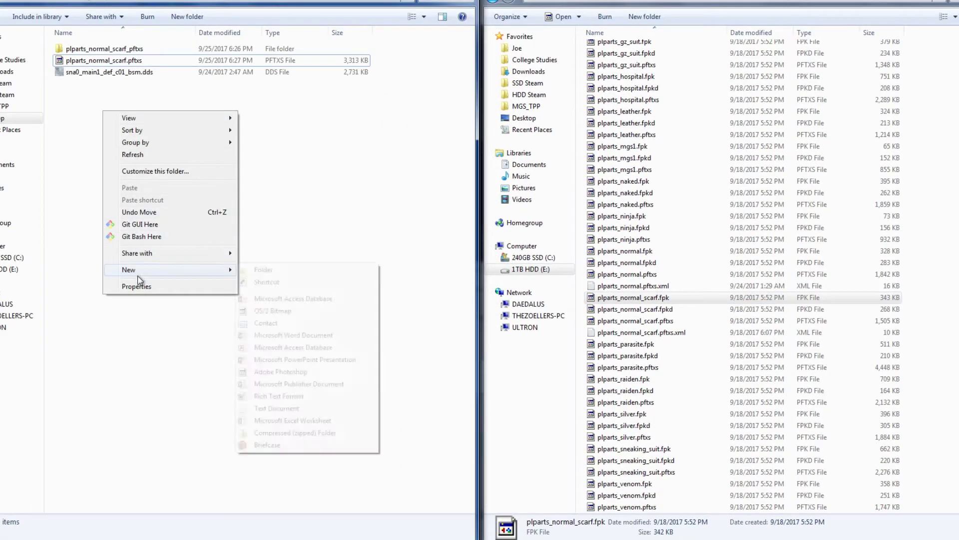
click(279, 274)
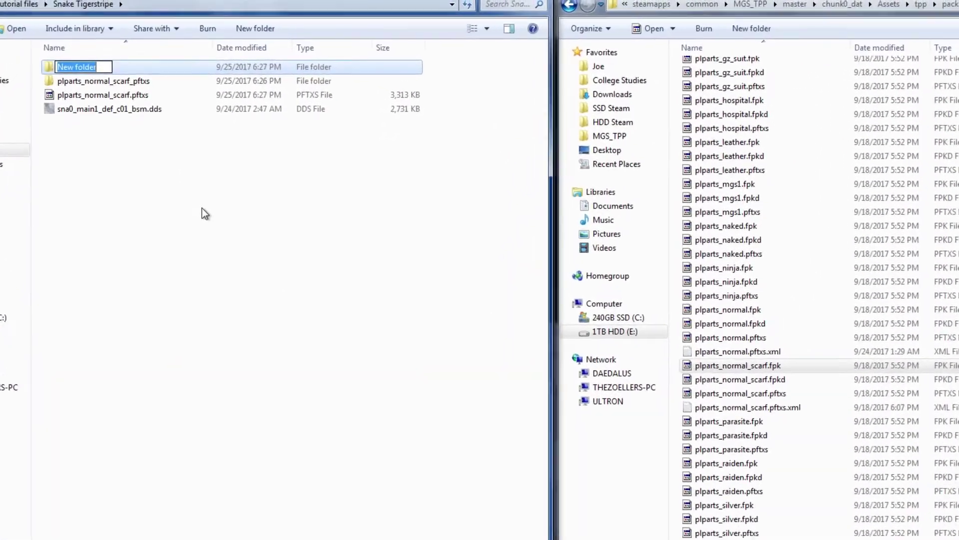
text(base folder)
key(Return)
key(Return)
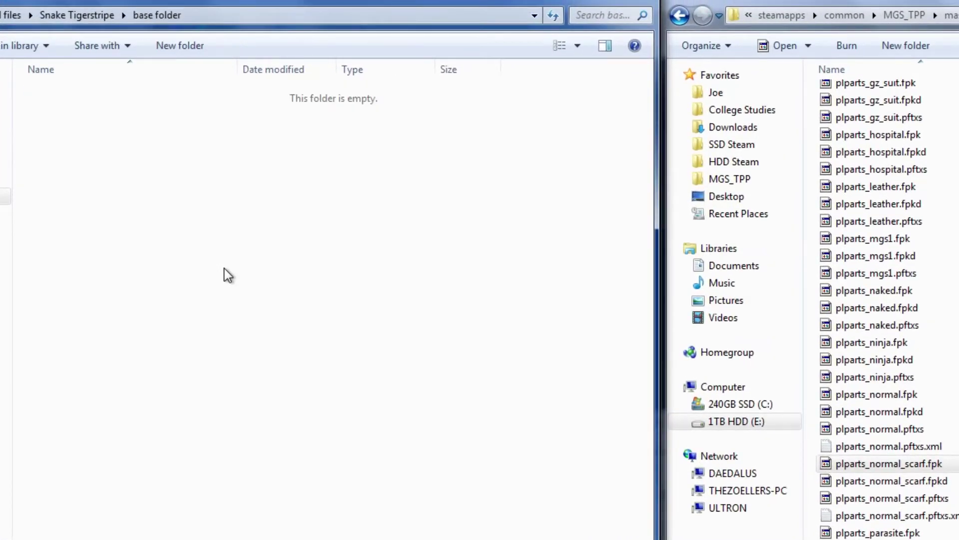
Create an Assets folder inside base folder and open it.
right_click(224, 268)
mouse_move(270, 502)
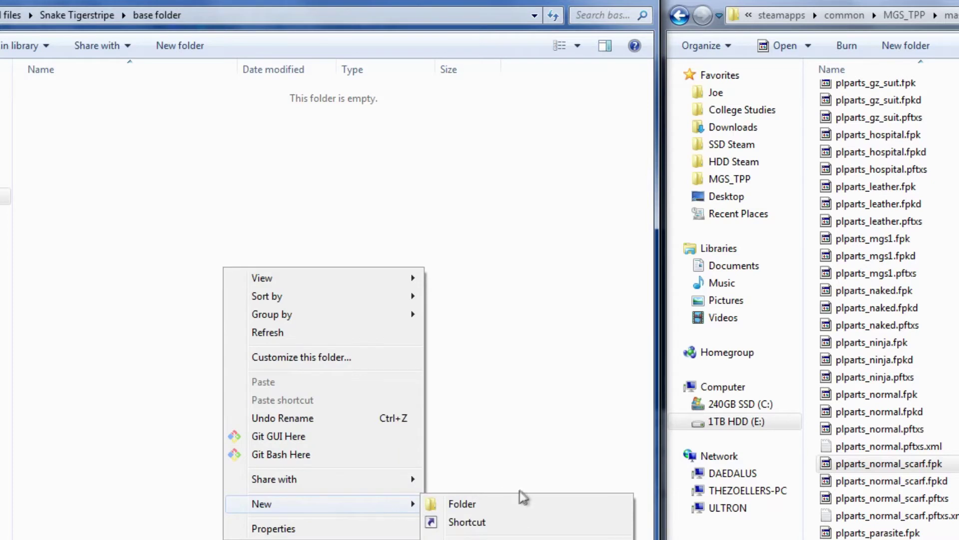
click(508, 500)
text(Assets)
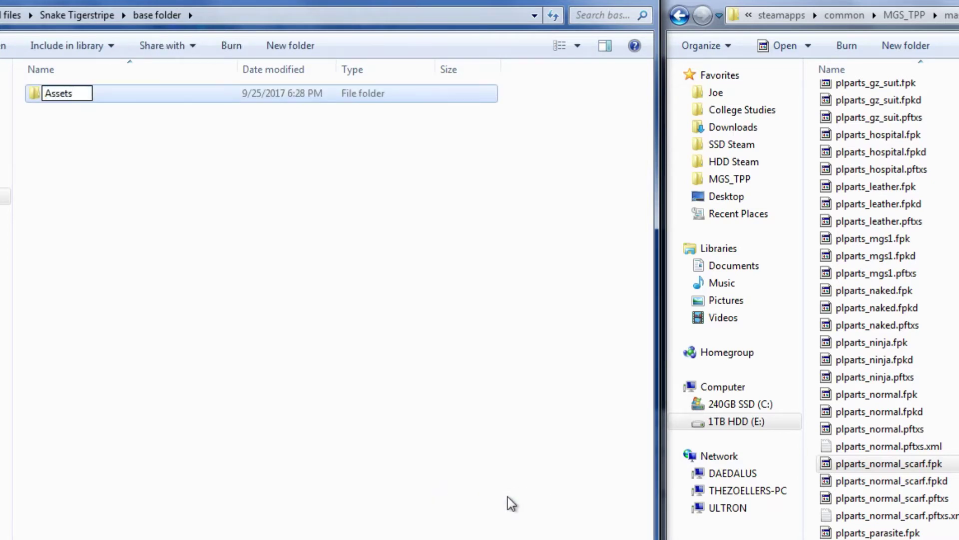
key(Return)
key(Return)
Create a folder named tpp inside Assets and open it.
right_click(508, 497)
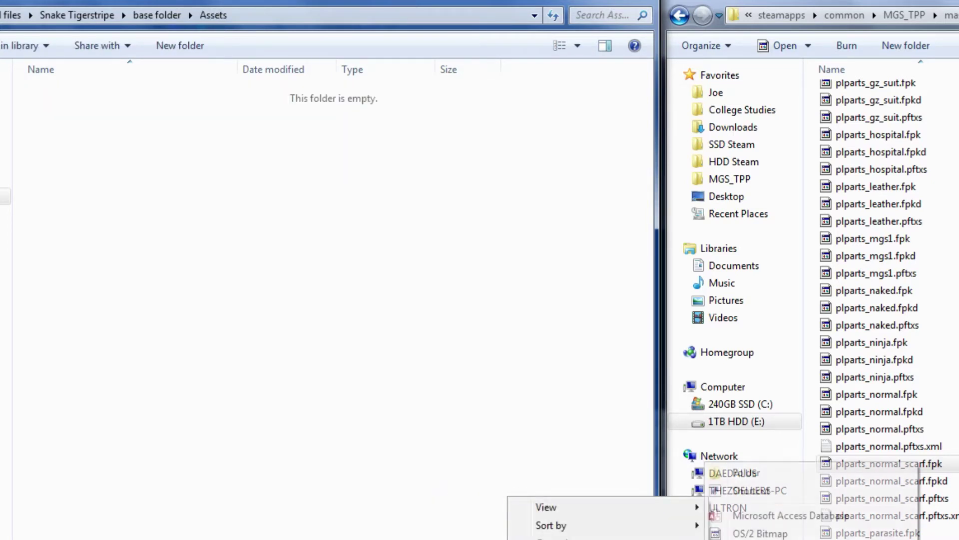
click(731, 473)
text(tpp)
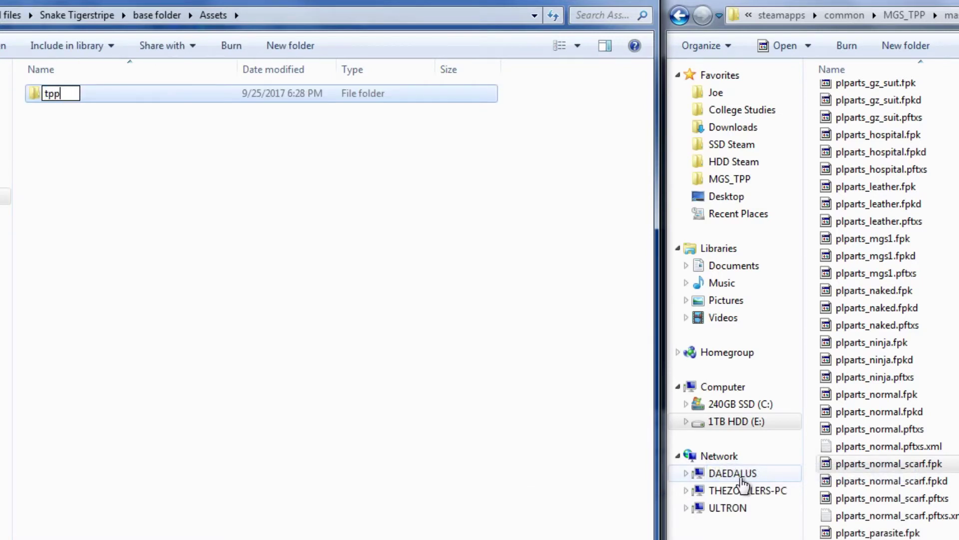
key(Return)
key(Return)
Create a folder named pack inside tpp and open it.
right_click(120, 171)
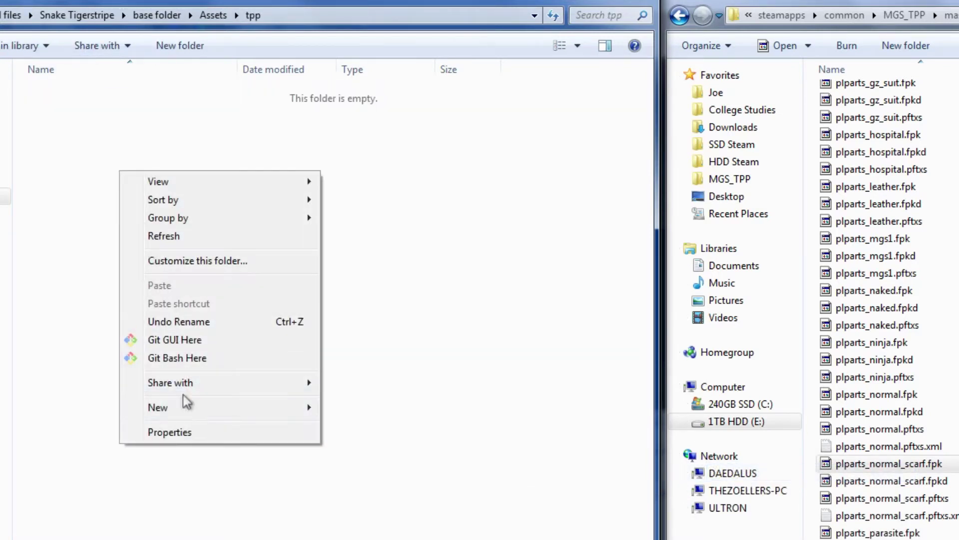
mouse_move(210, 407)
click(339, 413)
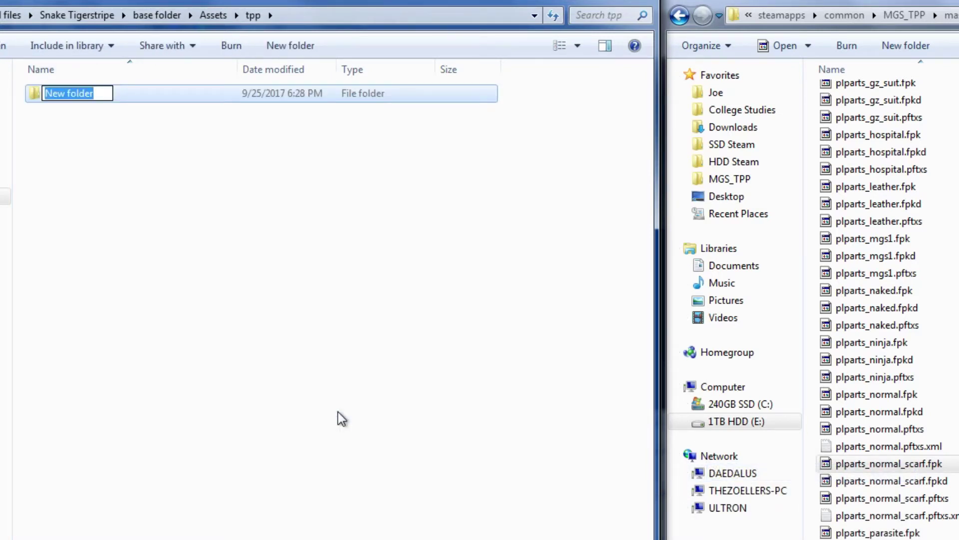
text(pack)
key(Return)
key(Return)
Create a folder named player inside pack and open it.
right_click(338, 412)
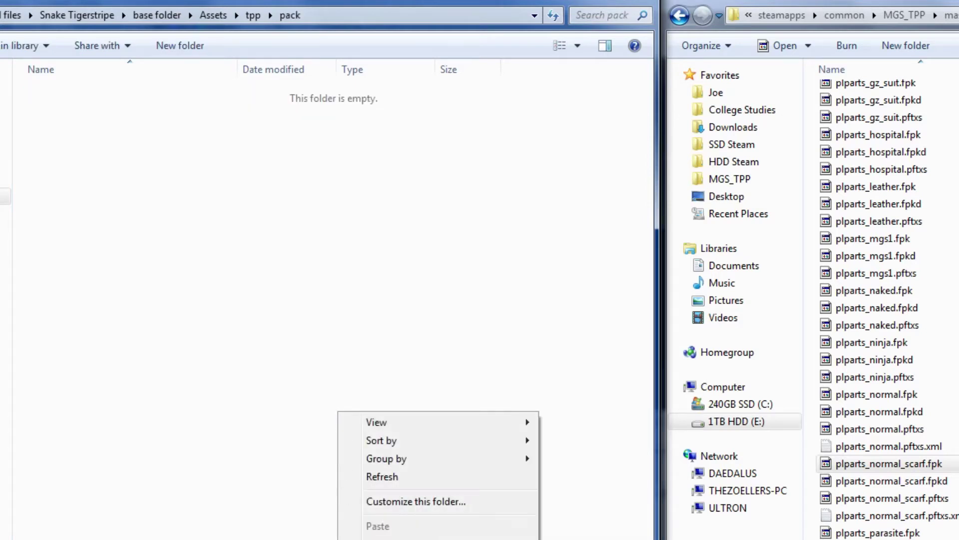
click(574, 388)
text(pl)
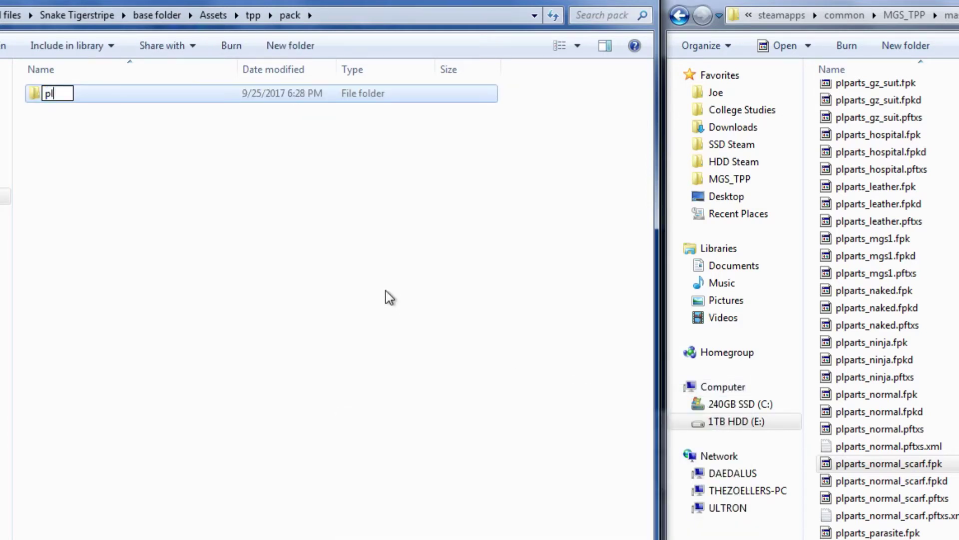
text(ayer)
key(Return)
key(Return)
Create a folder named parts inside player and open it.
right_click(386, 291)
mouse_move(444, 531)
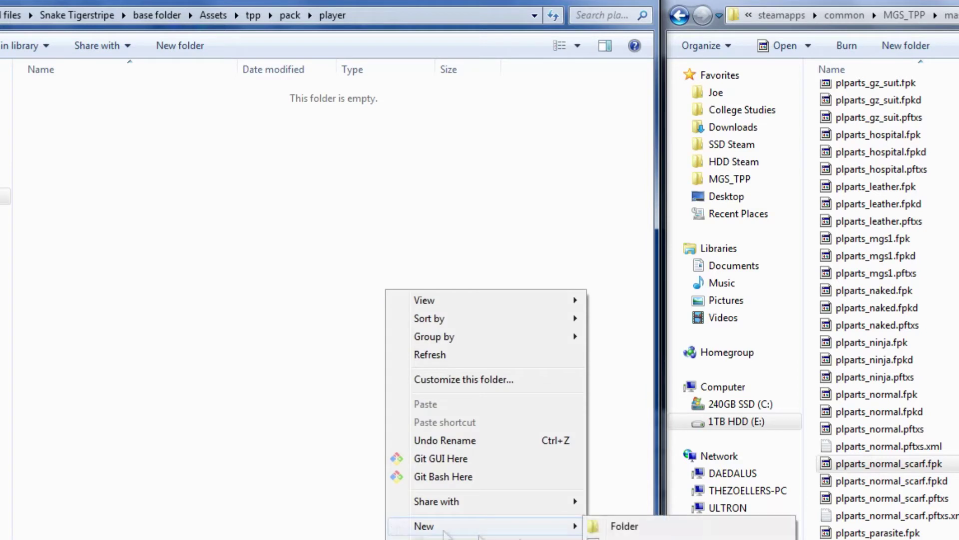
click(629, 525)
text(parts)
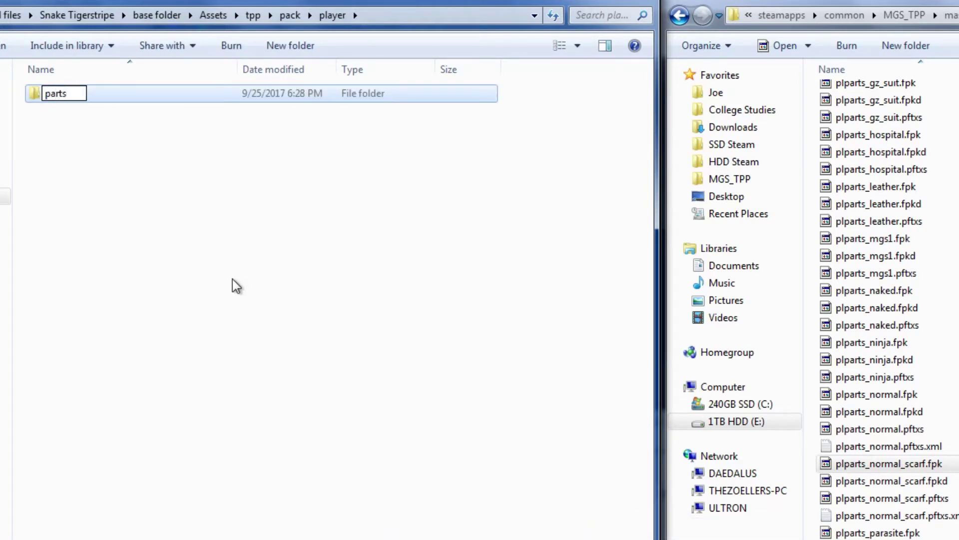
key(Return)
key(Return)
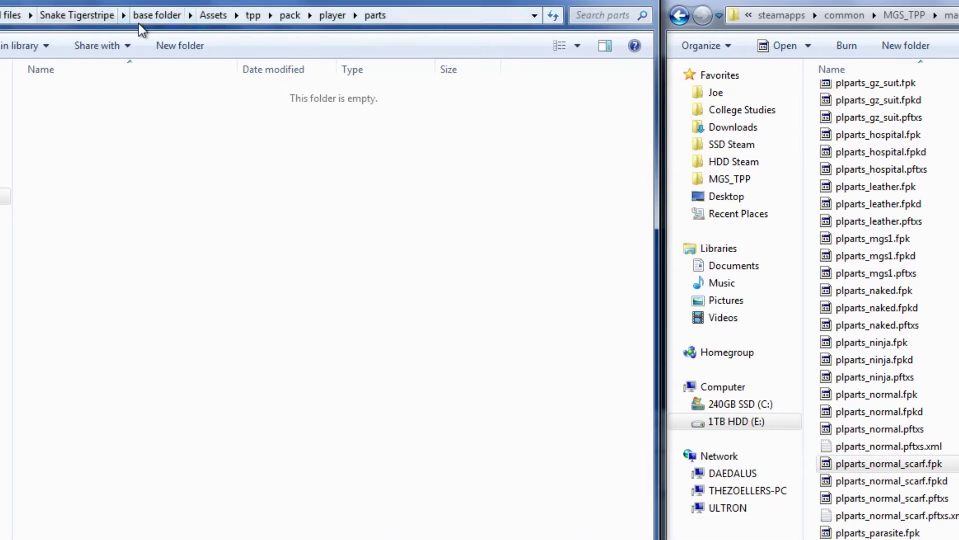
Place the rebuilt plparts_normal_scarf.pftxs from Snake Tigerstripe into base folder\Assets\tpp\pack\player\parts.
click(106, 15)
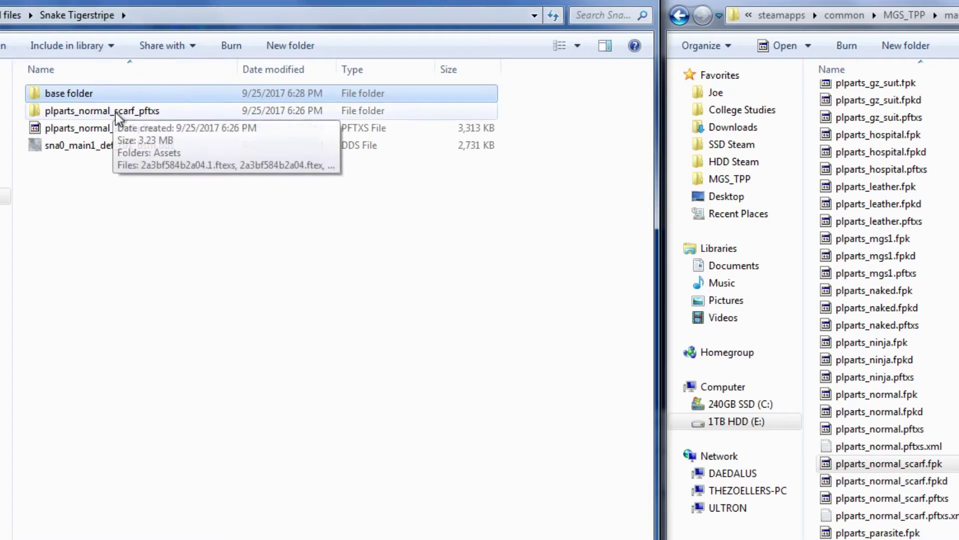
click(113, 129)
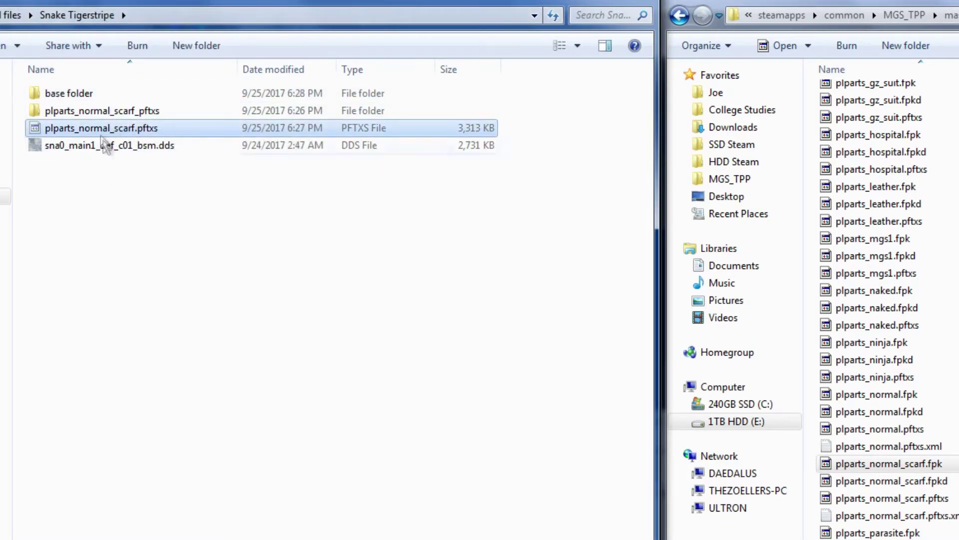
double_click(89, 93)
double_click(89, 94)
double_click(88, 93)
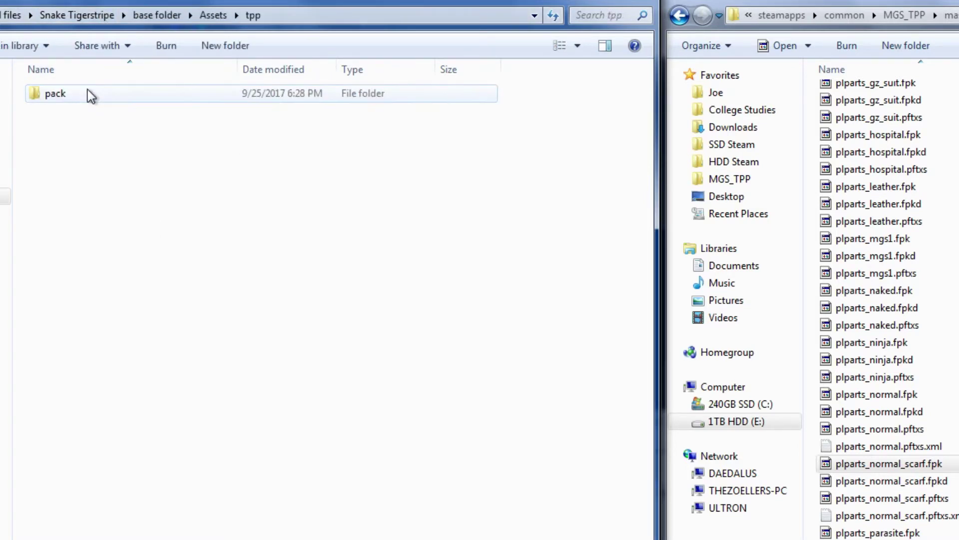
double_click(89, 93)
double_click(89, 93)
double_click(89, 94)
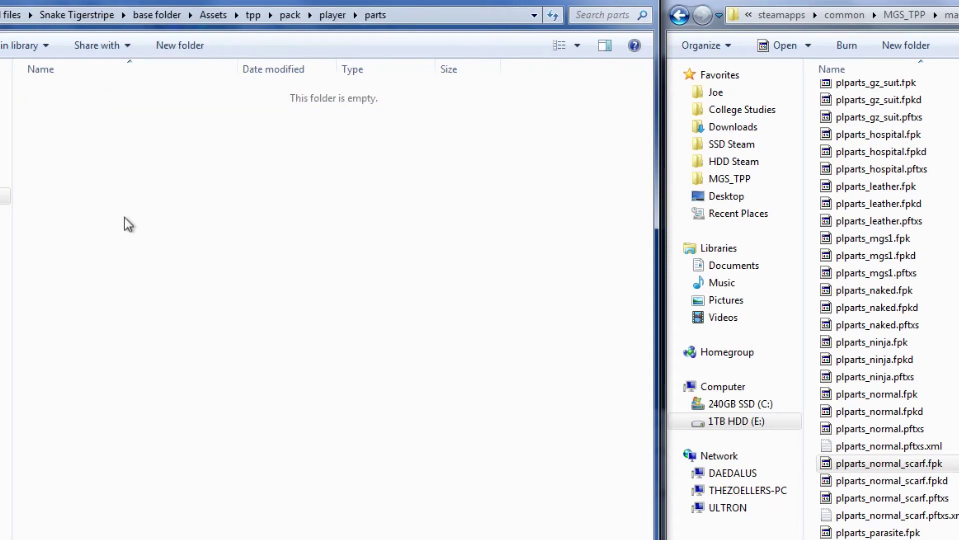
key(ctrl+v)
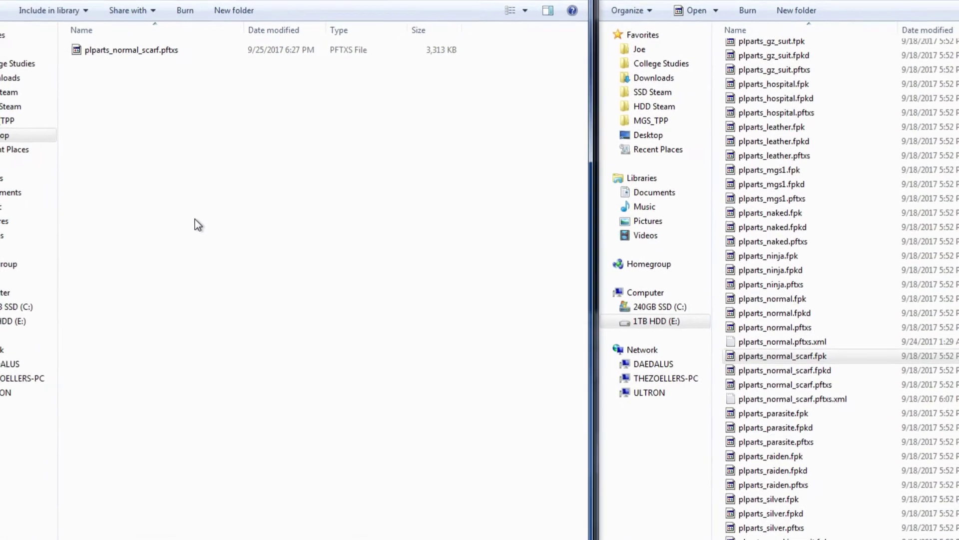
Launch MakeBite and choose Desktop\Tutorial files\Snake Tigerstripe\base folder as the mod files folder.
key(super)
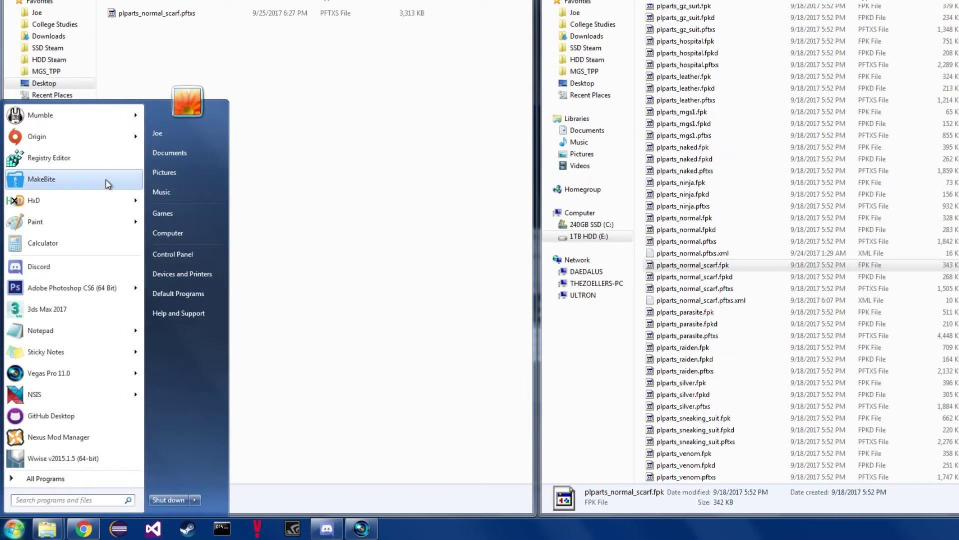
click(54, 180)
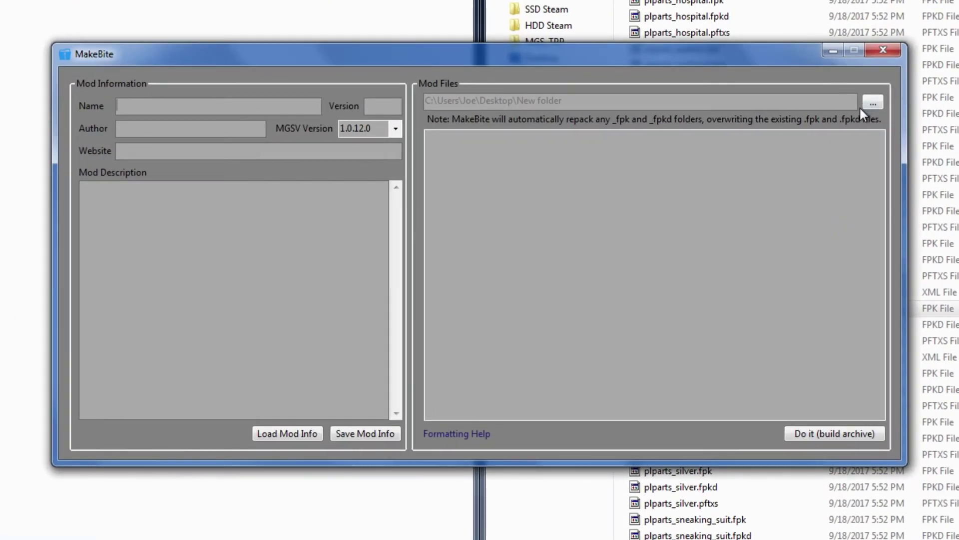
click(869, 101)
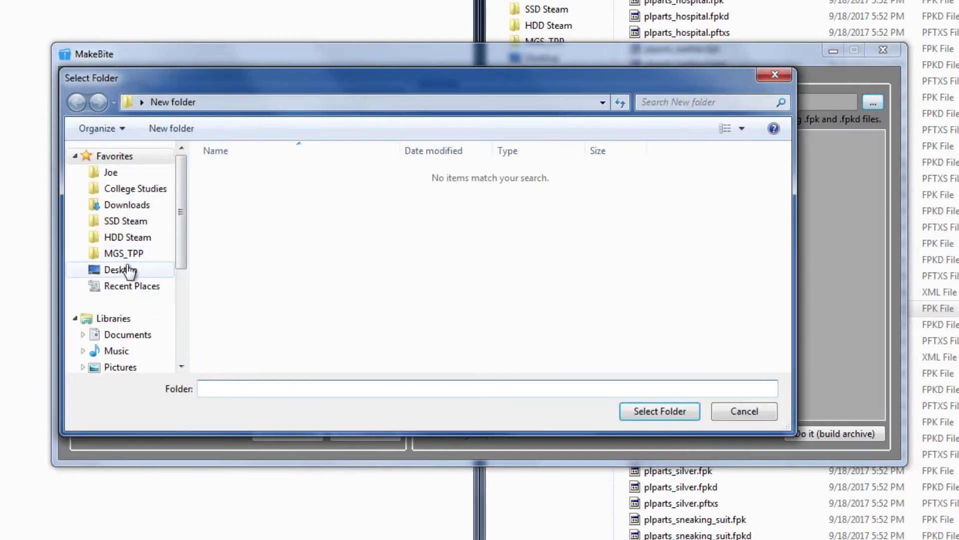
click(128, 270)
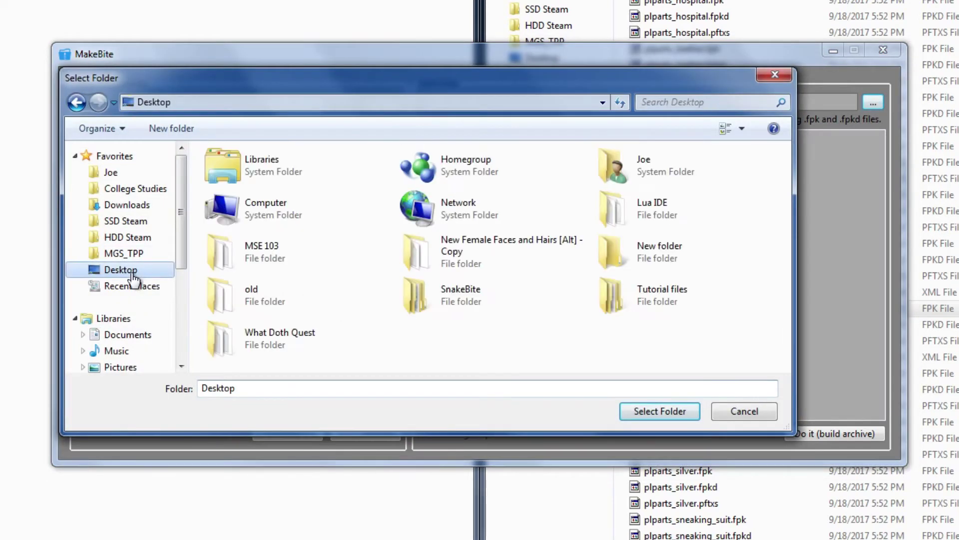
double_click(642, 302)
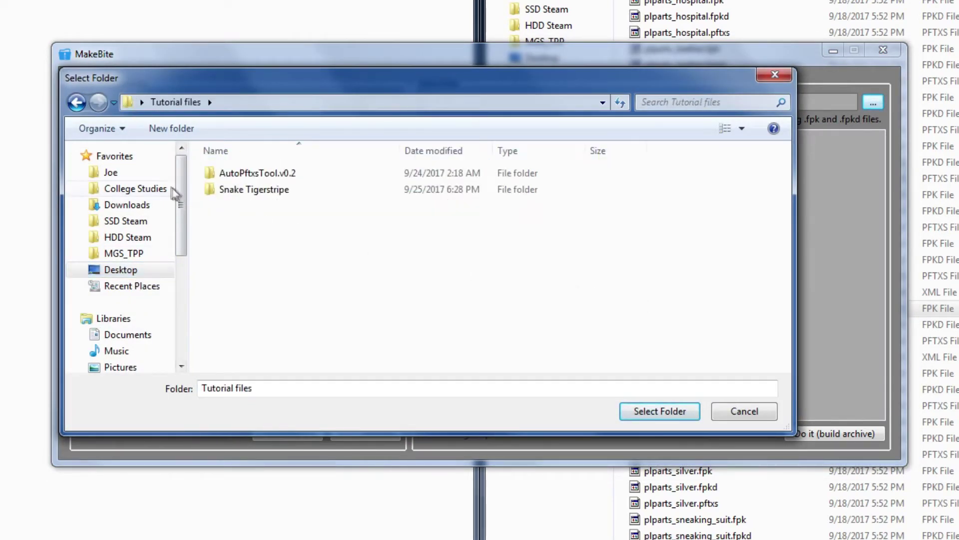
double_click(294, 194)
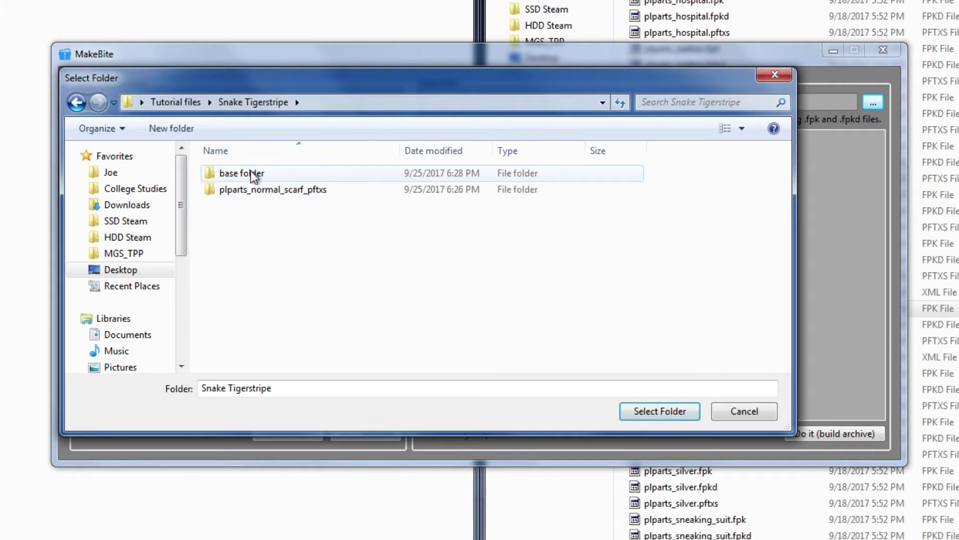
click(254, 176)
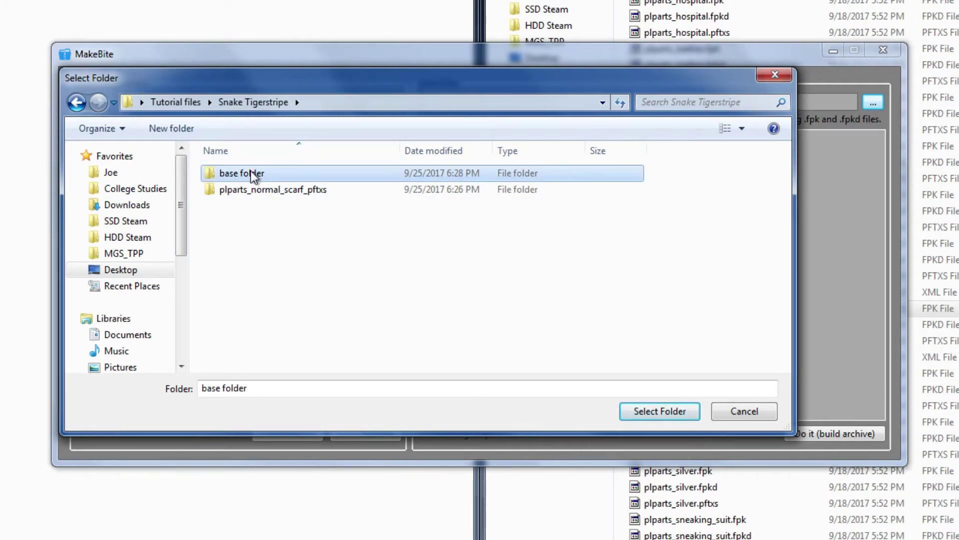
click(651, 411)
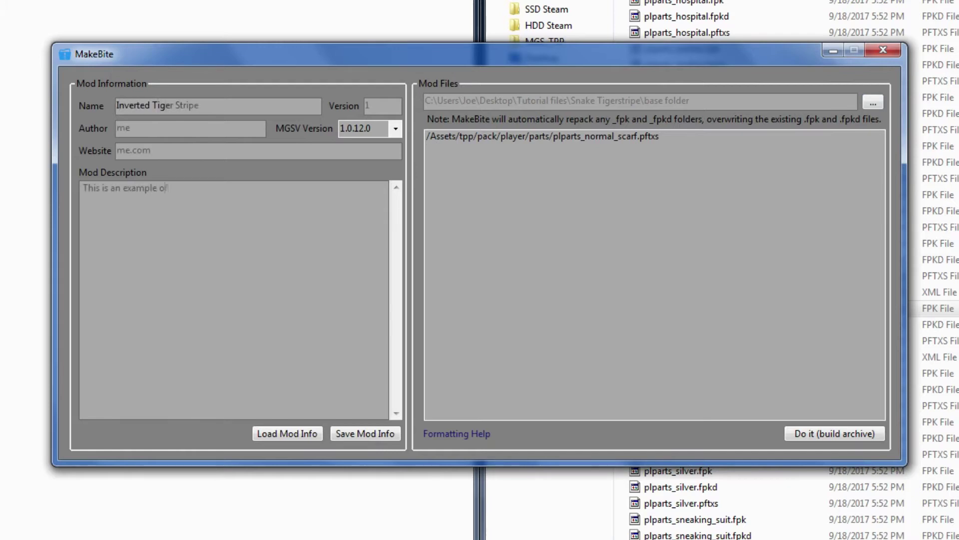
Complete the description as "This is an example of a mod description" and build the archive as Inverted Tiger Stripe.mgsv in base folder.
text(le of a mod description)
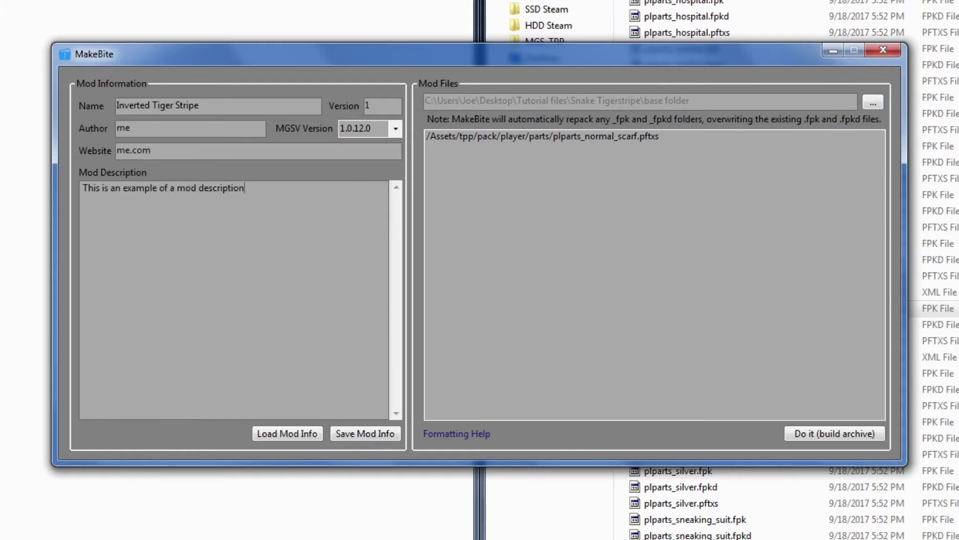
click(852, 436)
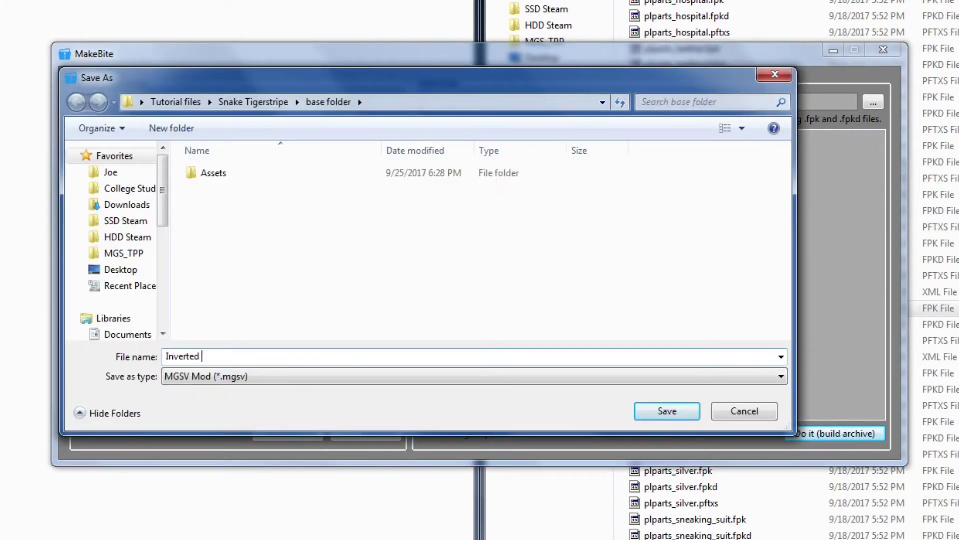
key(Return)
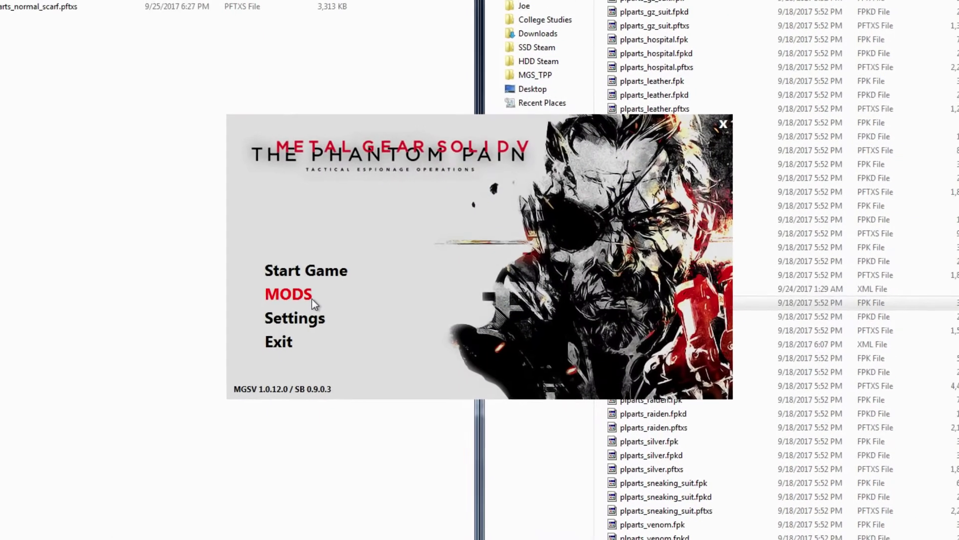
Open SnakeBite's mod manager and choose Inverted Tiger Stripe.mgsv from Desktop\Tutorial files\Snake Tigerstripe\base folder for installation.
click(312, 299)
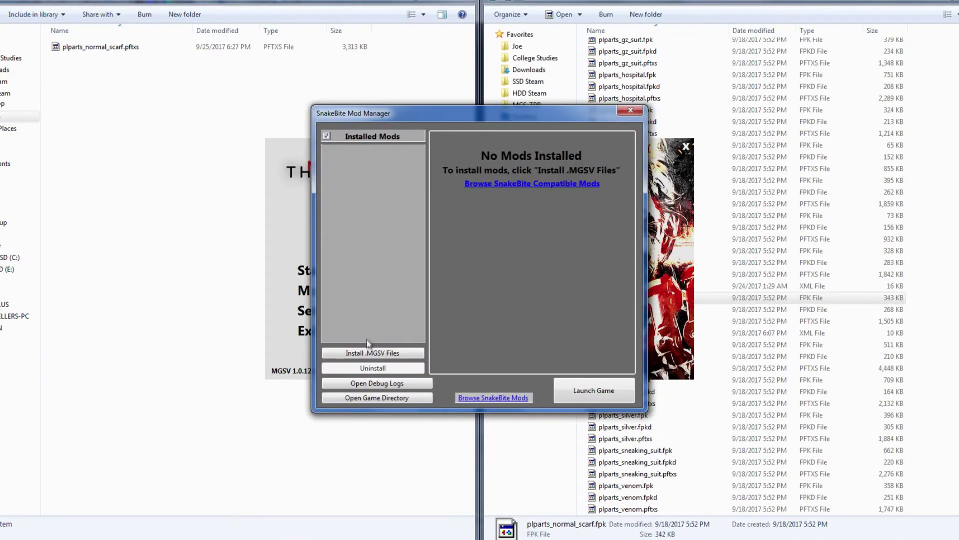
click(364, 353)
click(361, 160)
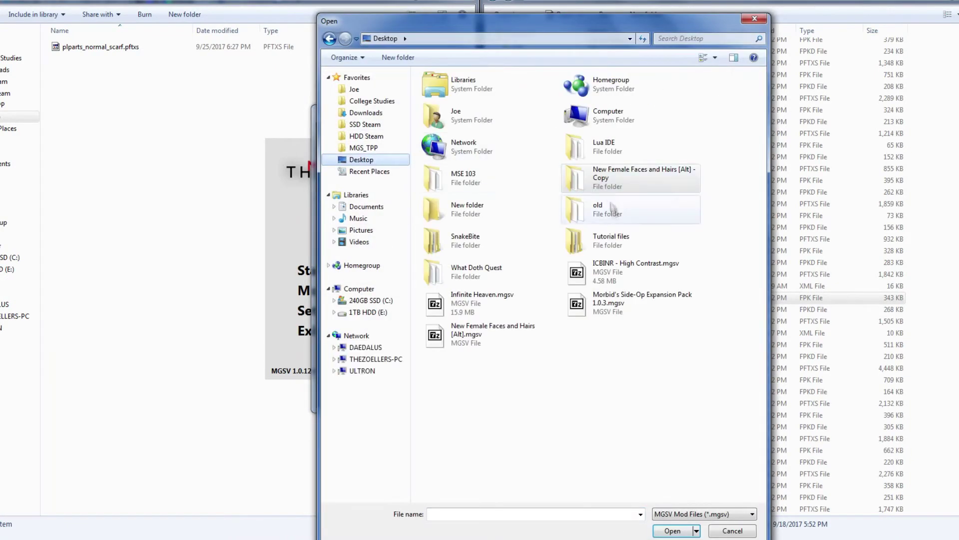
double_click(595, 239)
double_click(484, 103)
double_click(470, 90)
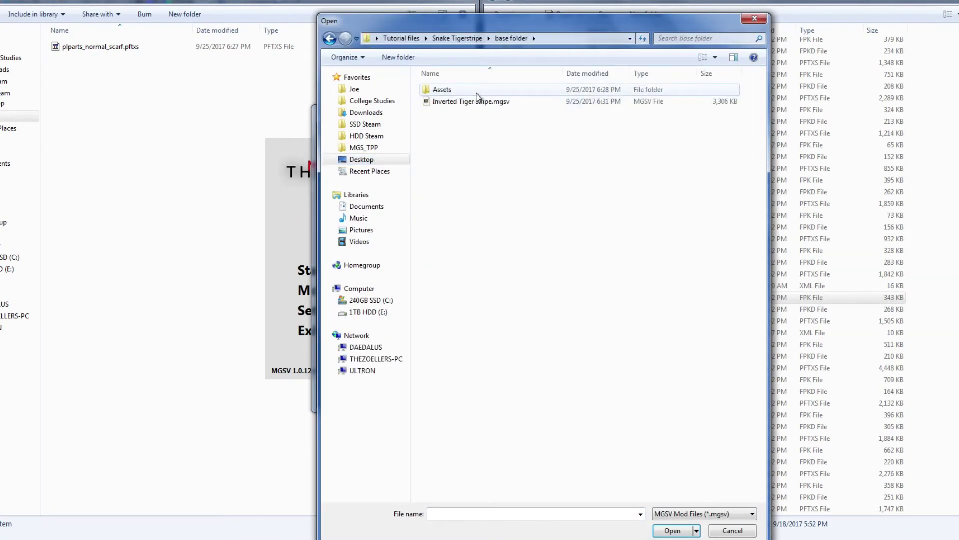
double_click(478, 103)
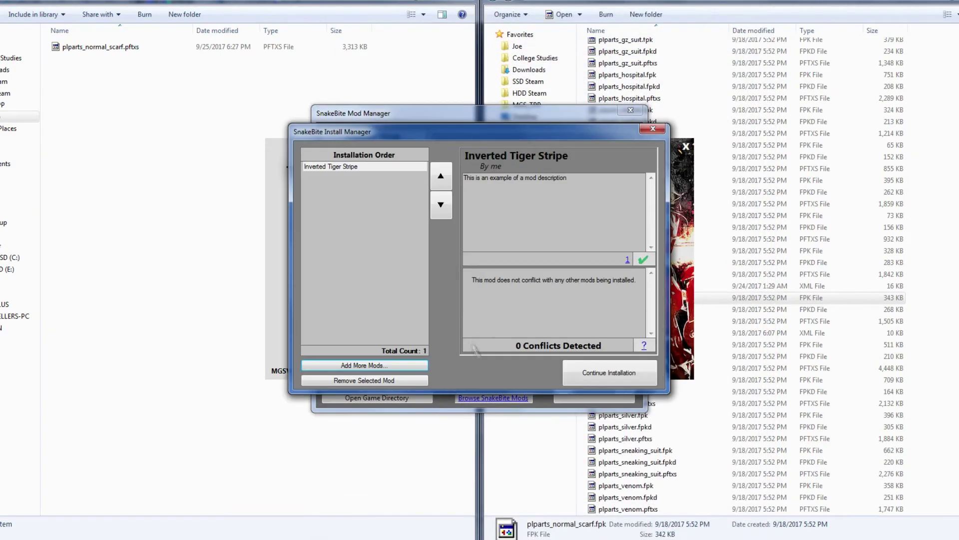
Complete the installation of the Inverted Tiger Stripe mod and launch the game to check Snake's Tiger Stripe uniform.
click(608, 381)
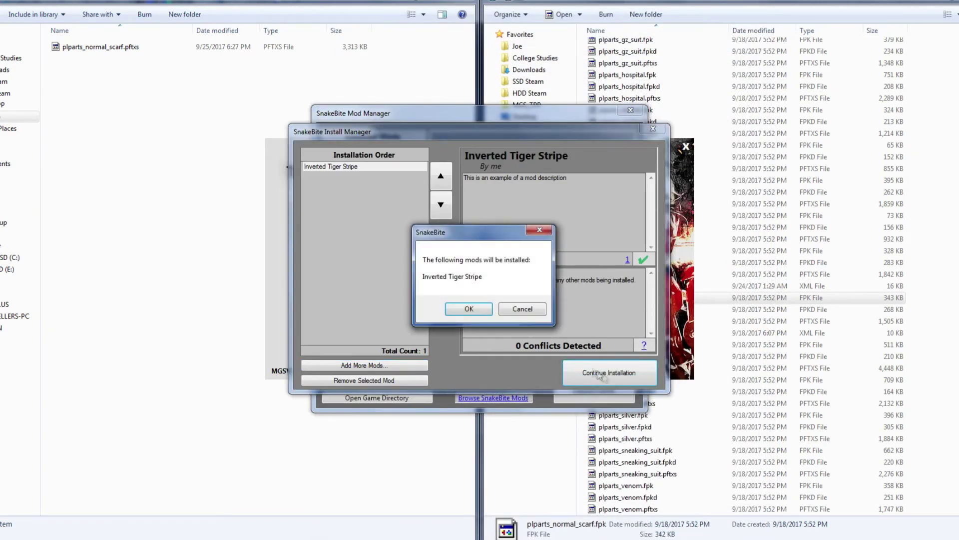
click(471, 304)
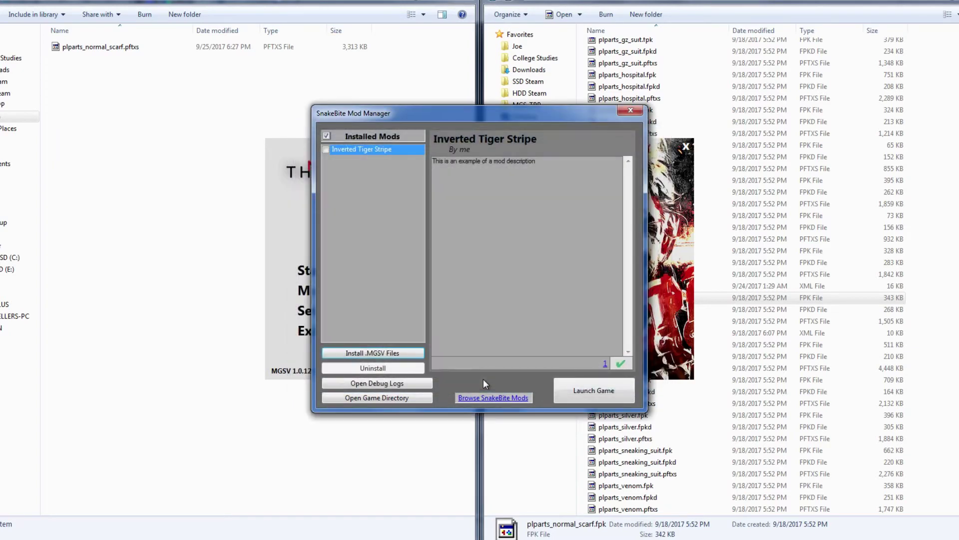
click(581, 390)
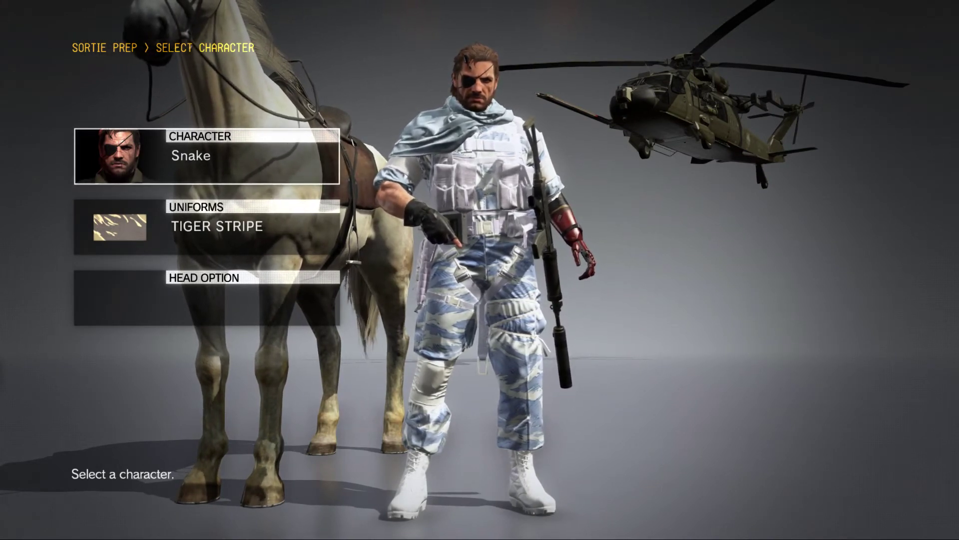
key(Return)
key(Escape)
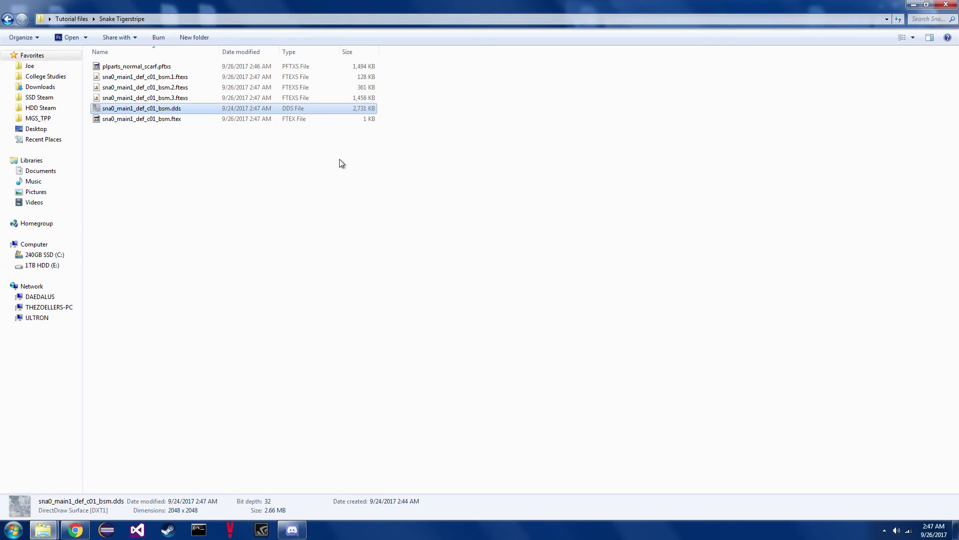
Unpack plparts_normal_scarf.pftxs in the Snake Tigerstripe folder with GzsTool.
click(339, 160)
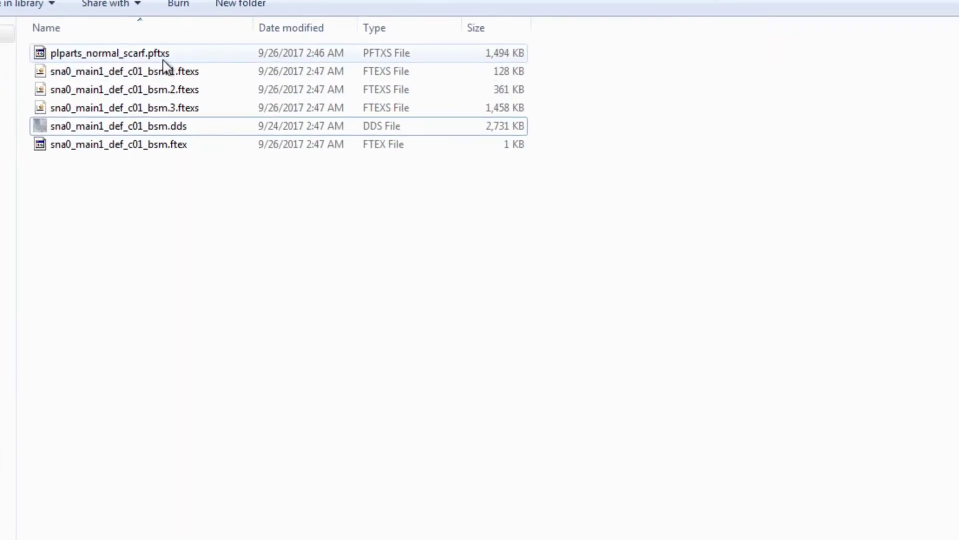
click(164, 64)
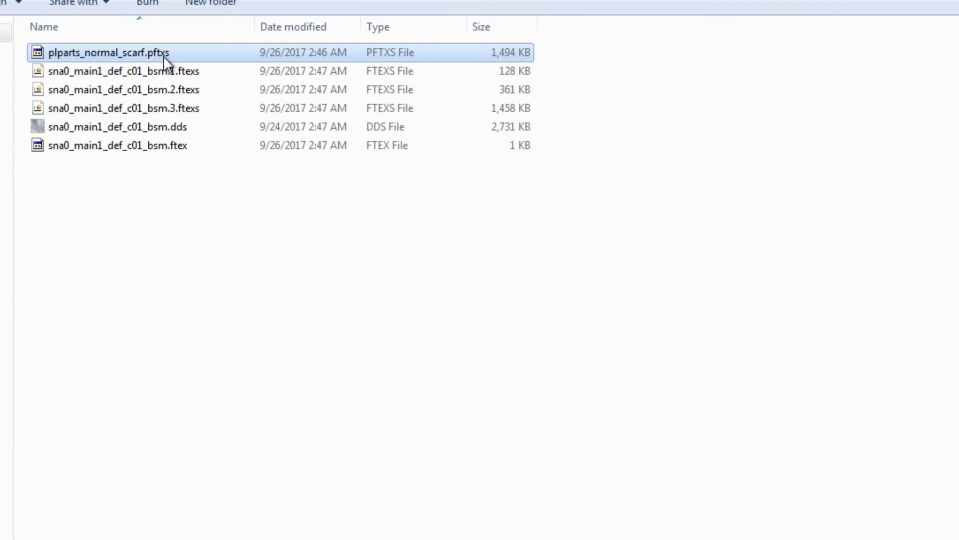
right_click(163, 55)
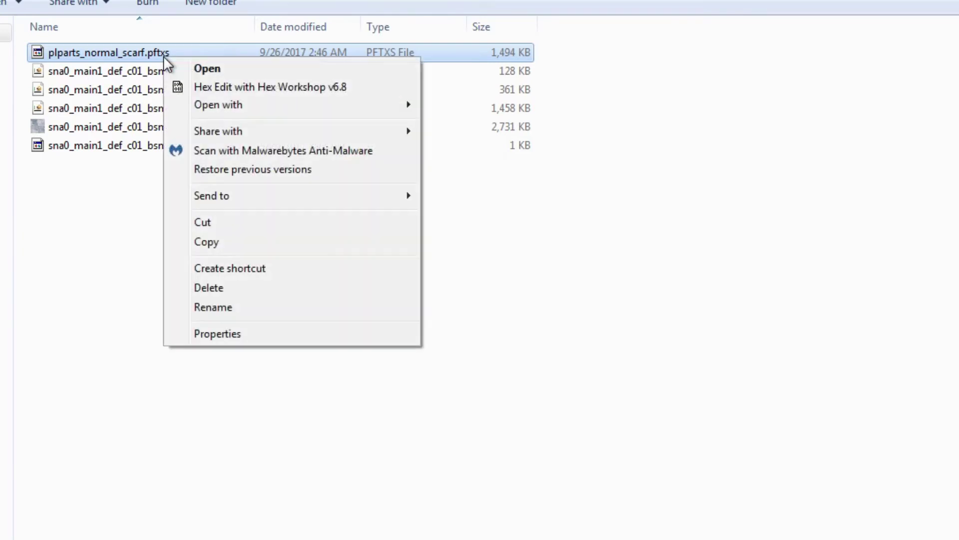
mouse_move(226, 108)
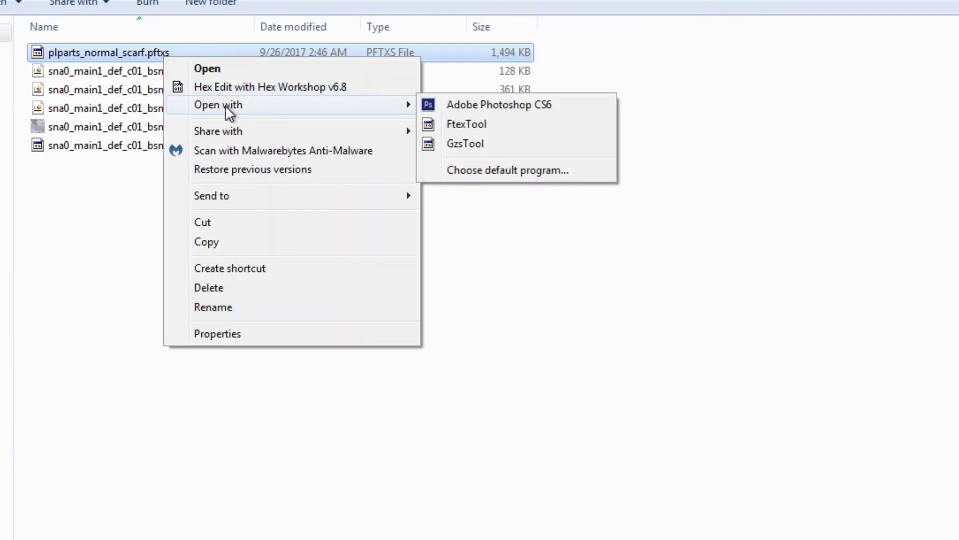
click(472, 145)
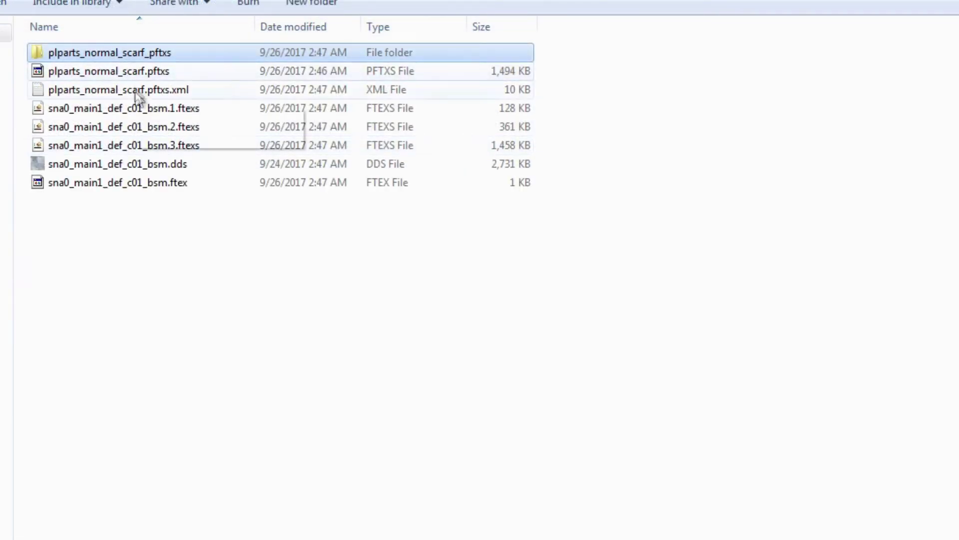
Cut sna0_main1_def_c01_bsm.1.ftexs and sna0_main1_def_c01_bsm.ftex from the Snake Tigerstripe folder.
click(139, 108)
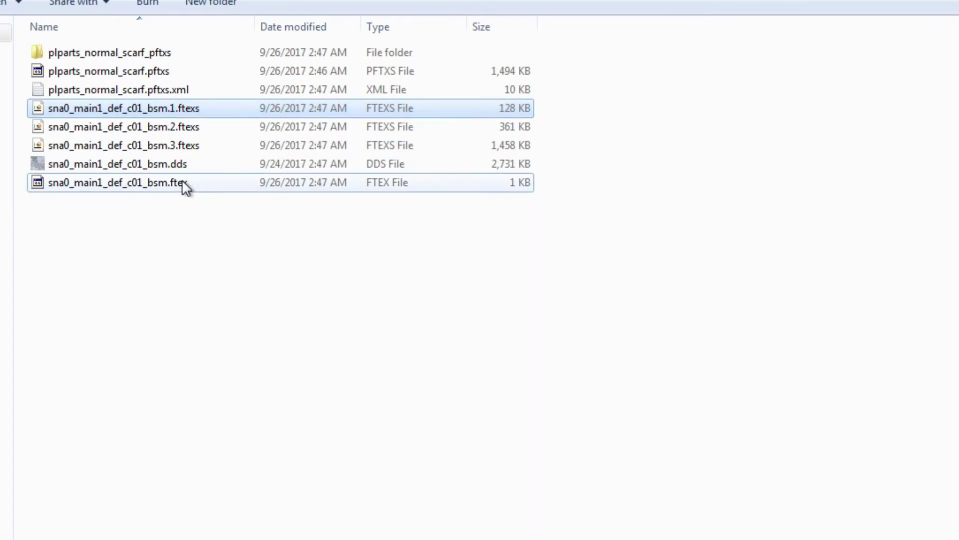
ctrl+click(184, 186)
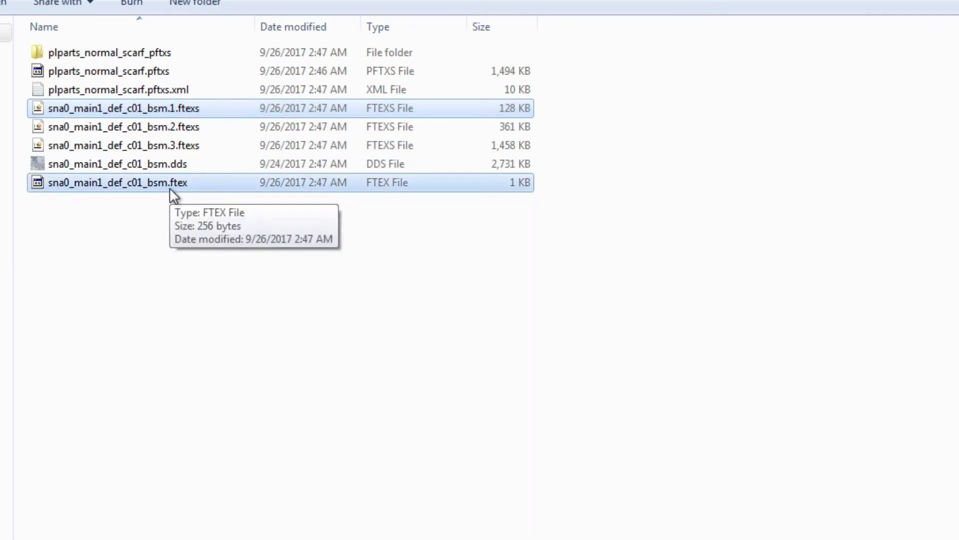
right_click(170, 189)
click(233, 316)
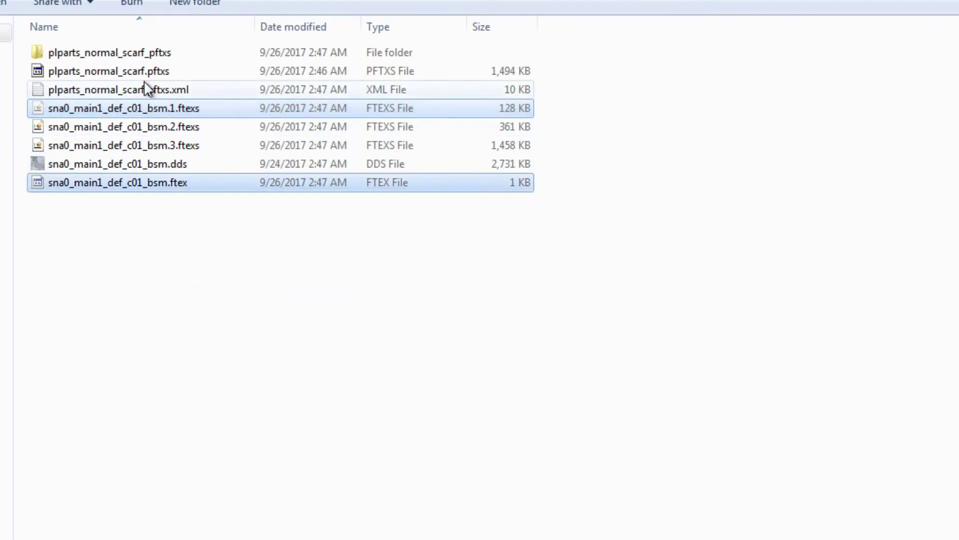
Paste the two cut texture files into plparts_normal_scarf_pftxs\Assets\tpp\chara\sna\Pictures, replacing both existing files.
double_click(156, 58)
double_click(157, 59)
double_click(157, 59)
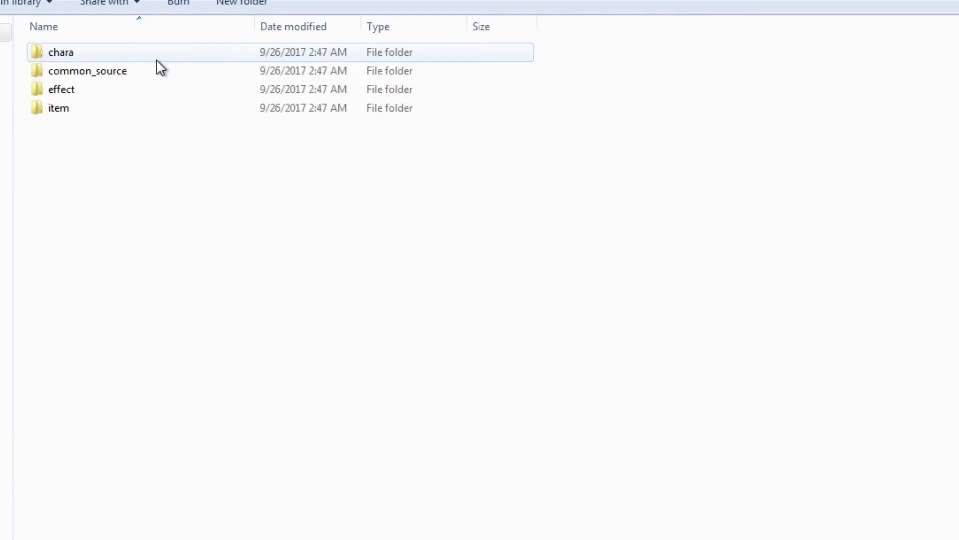
double_click(158, 59)
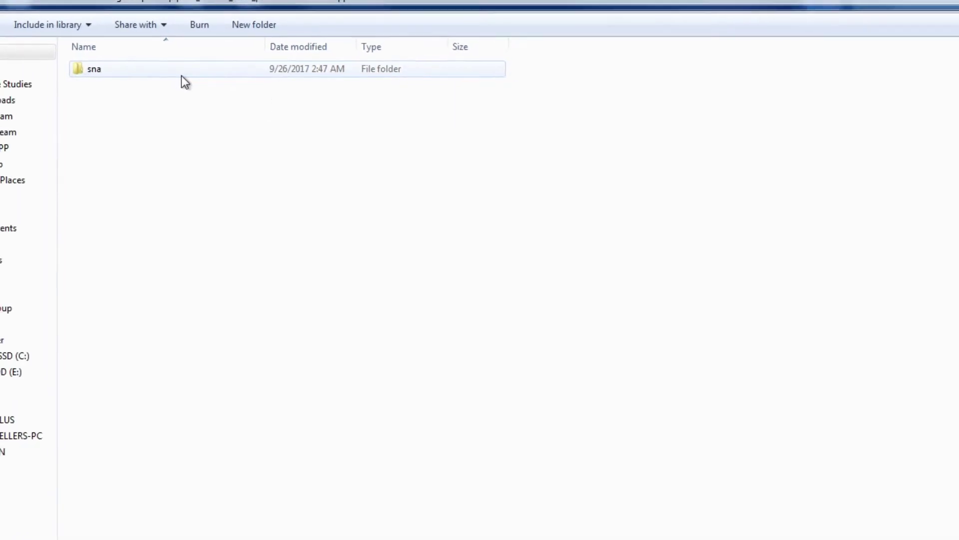
double_click(182, 75)
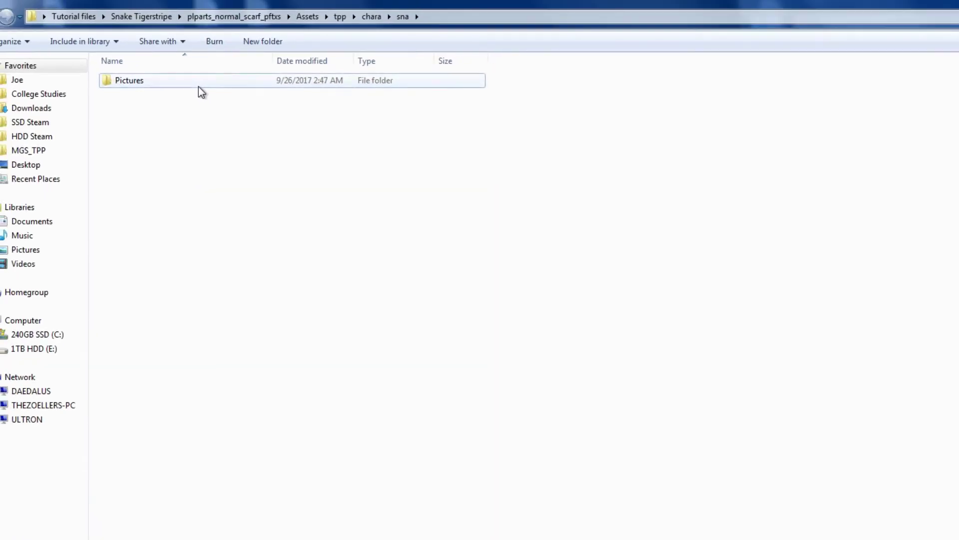
double_click(182, 75)
right_click(188, 409)
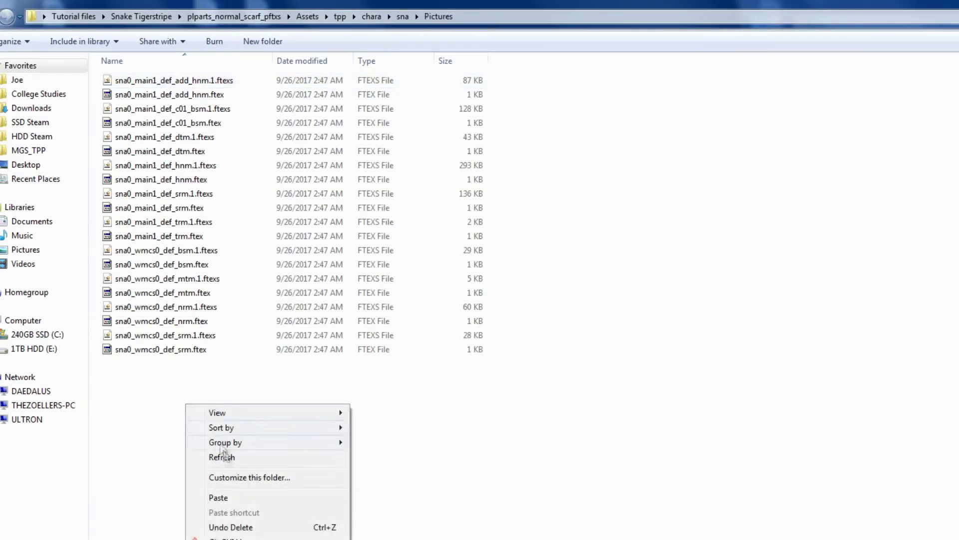
click(227, 497)
click(487, 501)
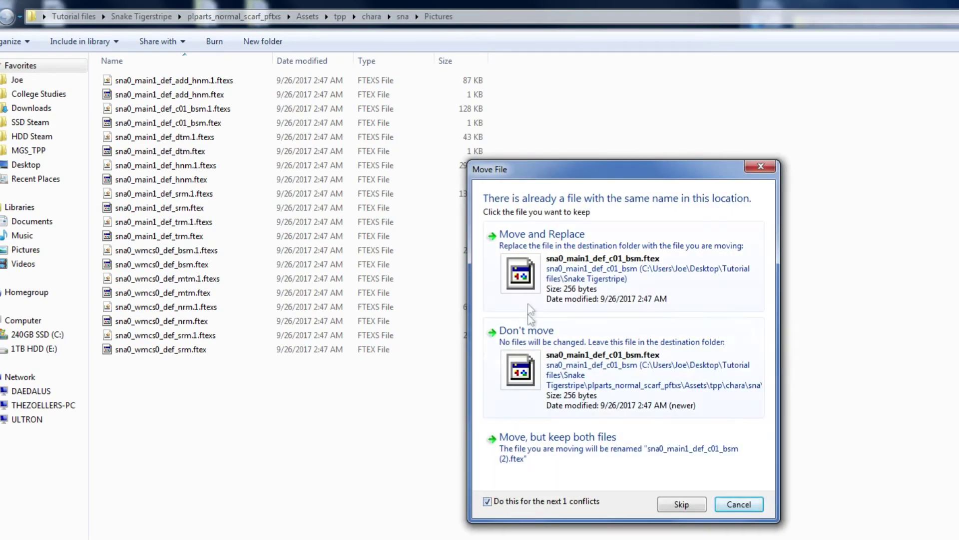
click(531, 266)
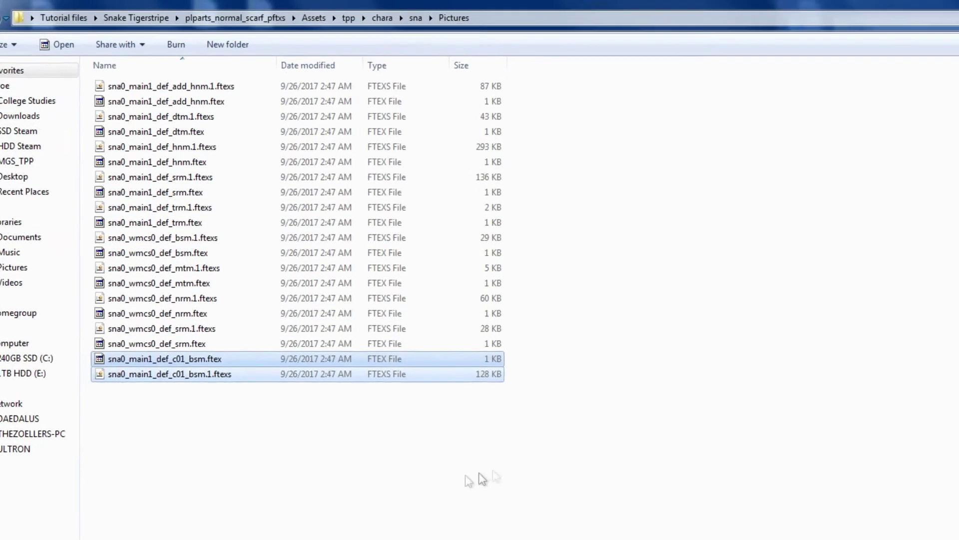
click(482, 478)
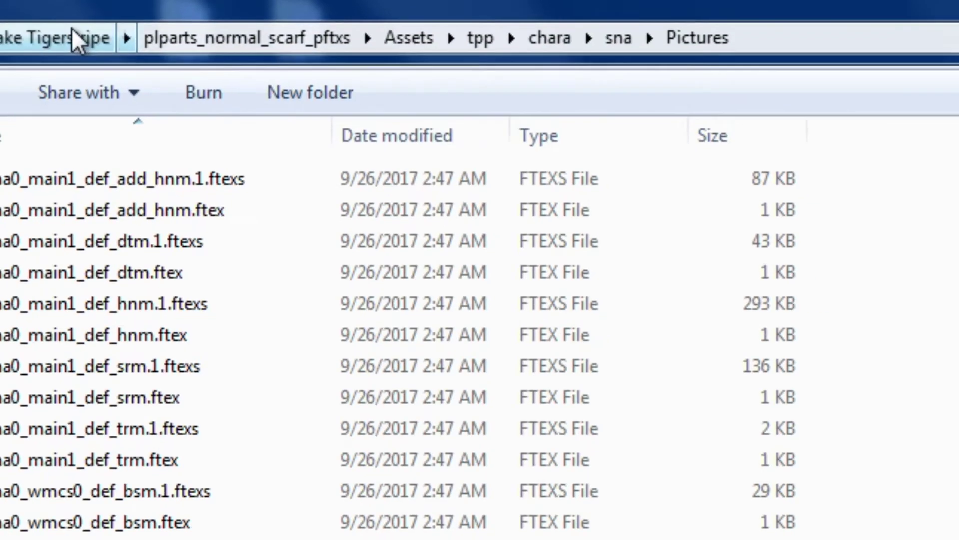
Return to the Snake Tigerstripe folder and repack the archive by opening plparts_normal_scarf.pftxs.xml with GzsTool.
click(70, 44)
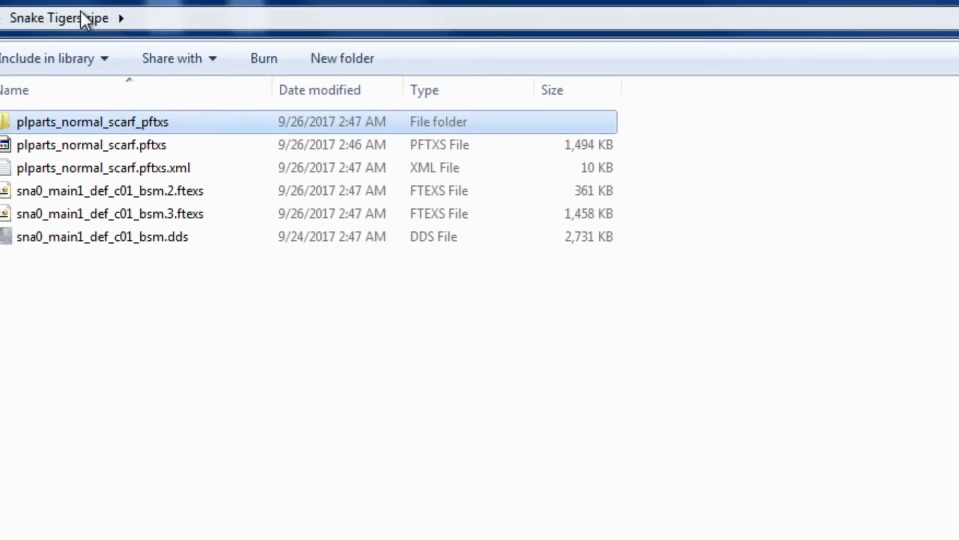
click(190, 245)
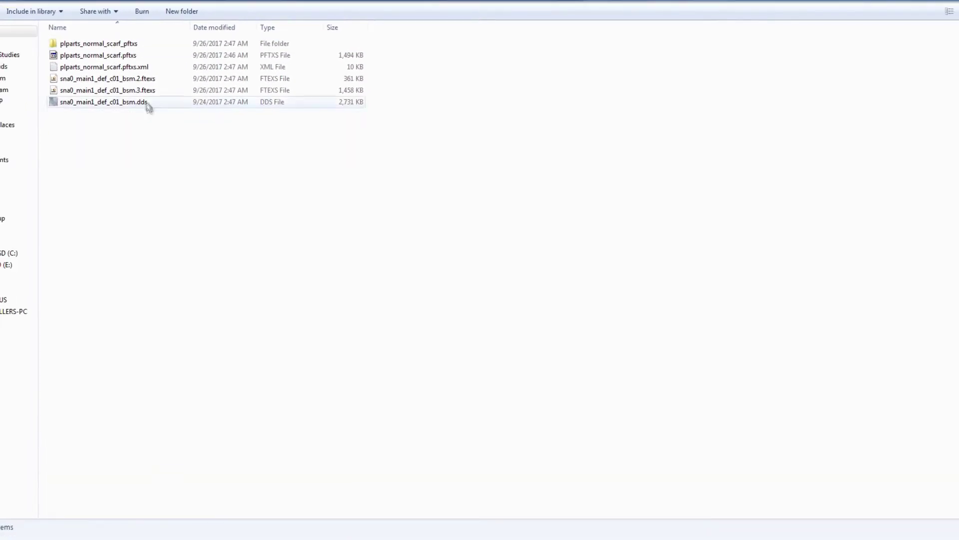
click(141, 68)
right_click(139, 69)
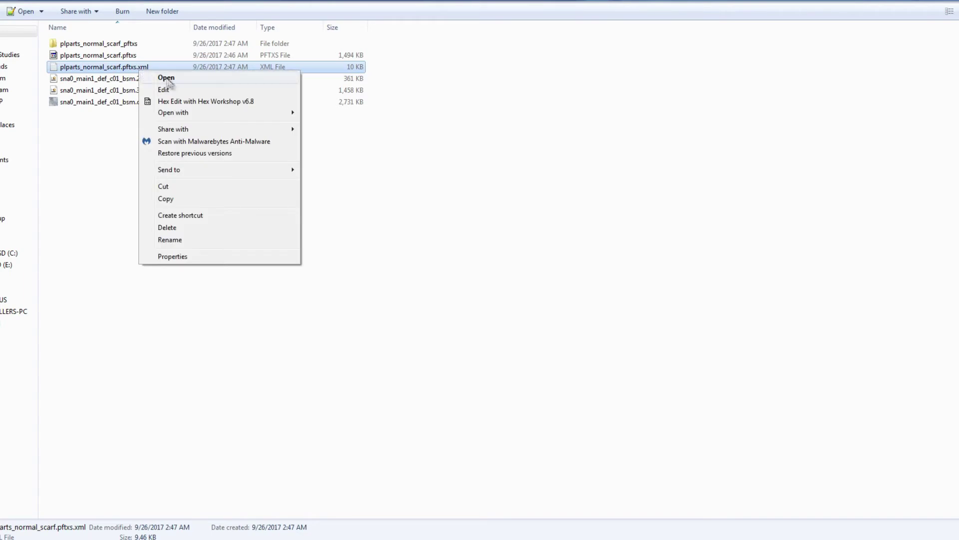
mouse_move(186, 117)
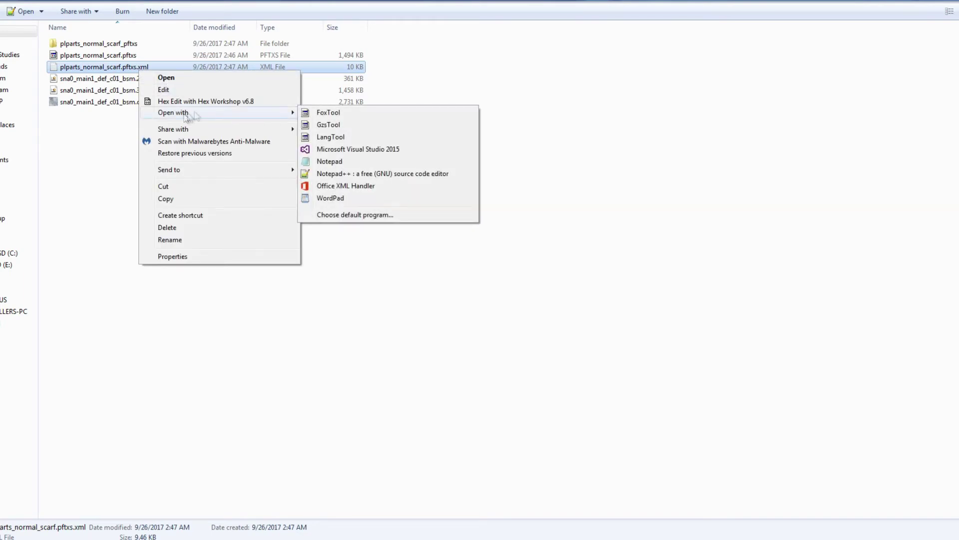
click(331, 125)
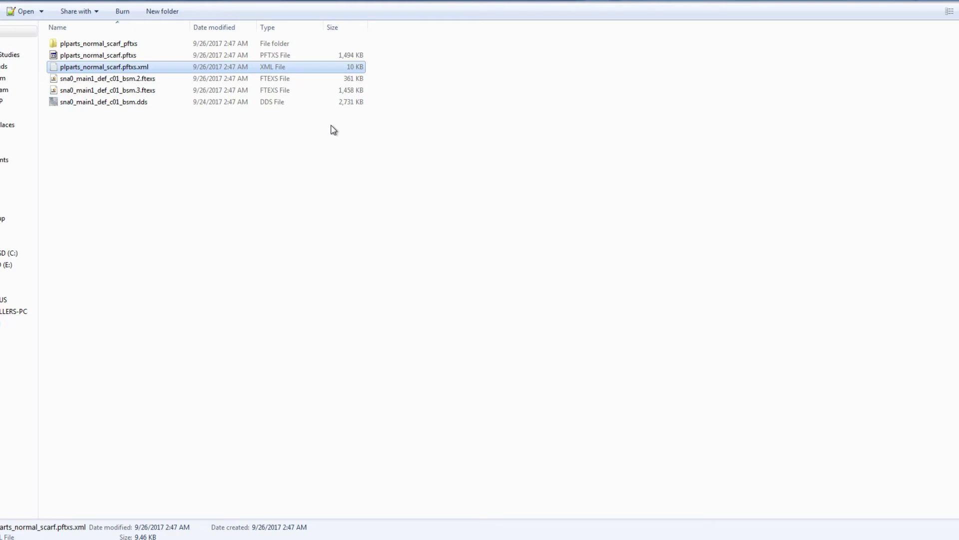
Create a folder named root mod directory inside Snake Tigerstripe and open it.
right_click(270, 187)
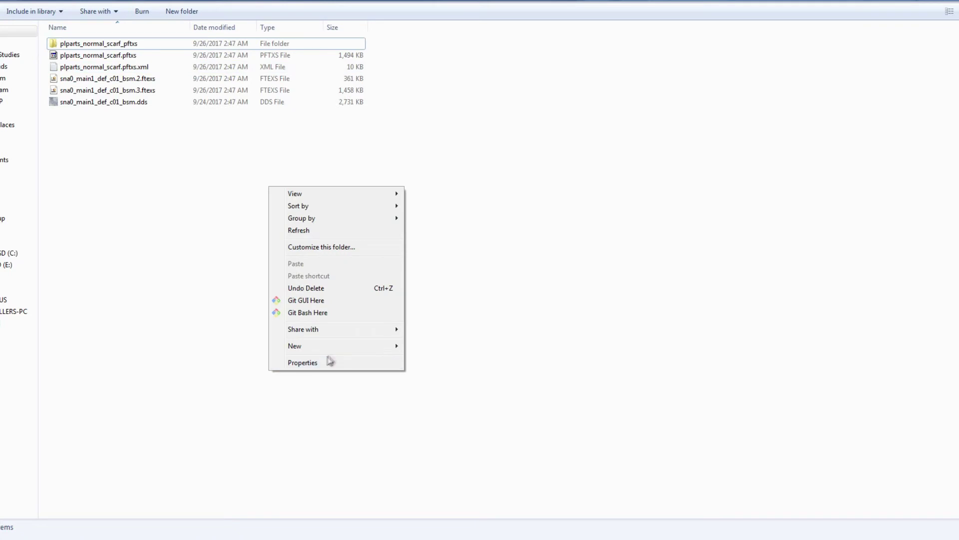
mouse_move(394, 345)
click(428, 346)
text(root mod director)
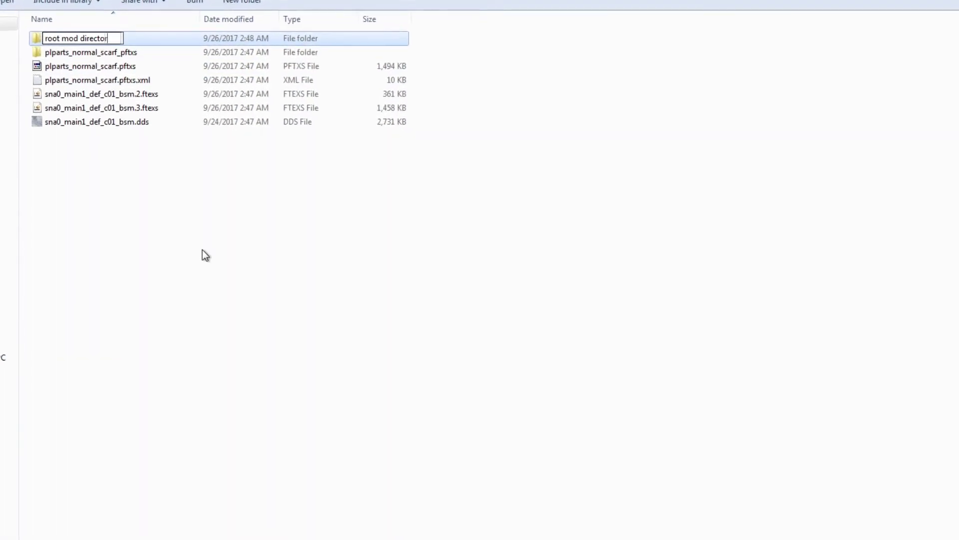
text(y)
key(Return)
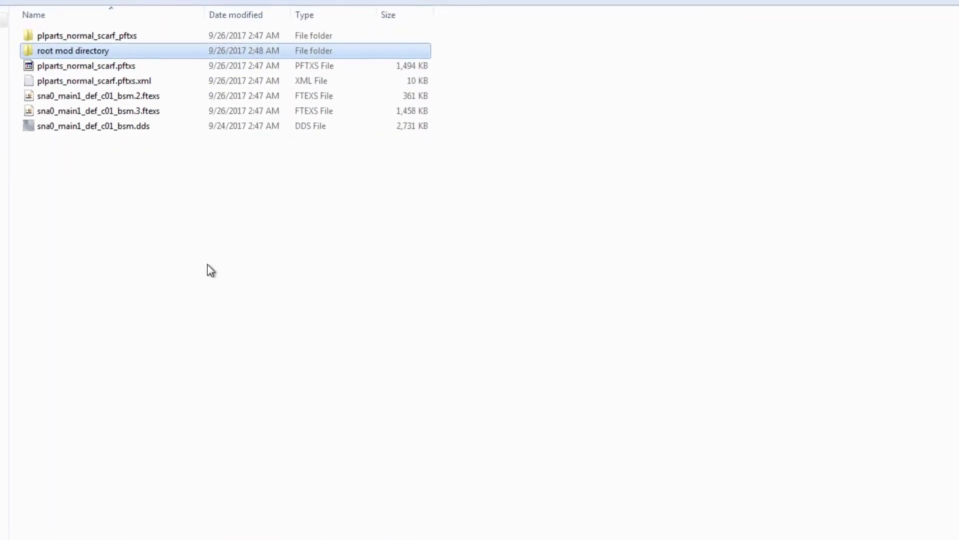
key(Return)
Create a folder named Assets inside root mod directory and open it.
right_click(202, 249)
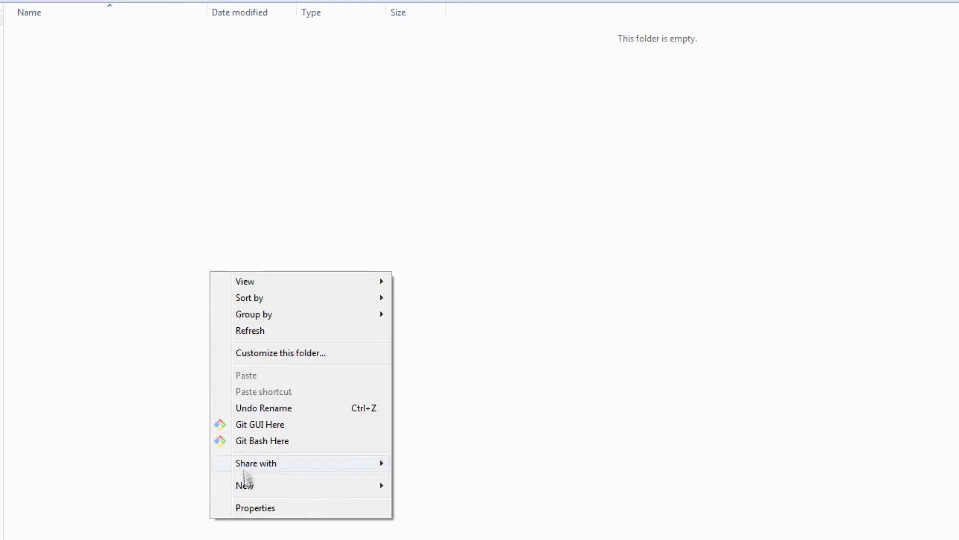
mouse_move(245, 482)
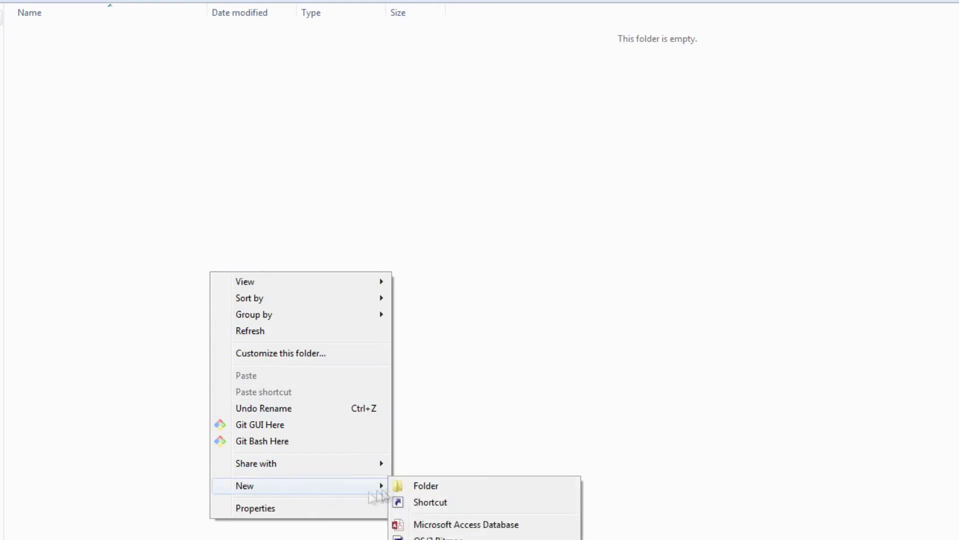
click(411, 484)
text(Assets)
key(Return)
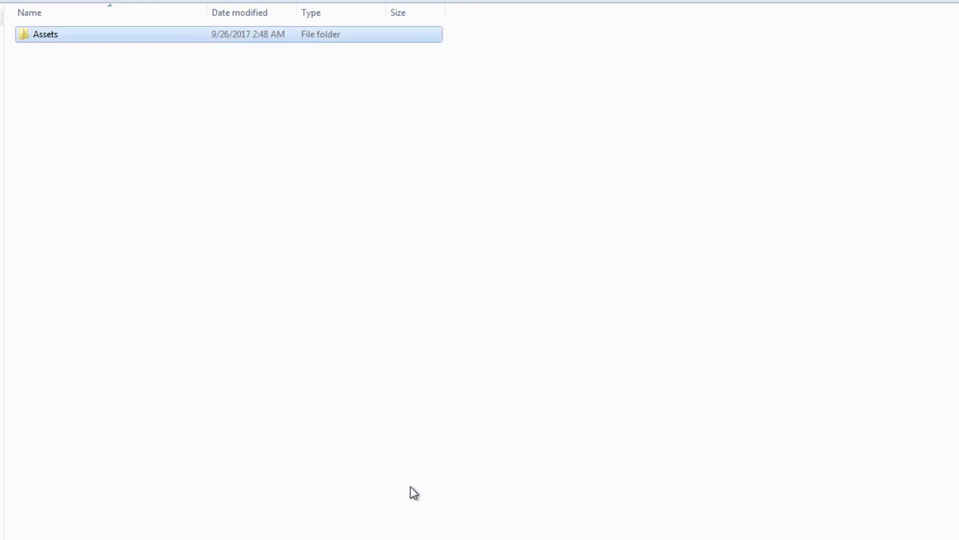
key(Return)
Create a folder named tpp inside Assets and open it.
right_click(410, 486)
mouse_move(550, 453)
click(683, 456)
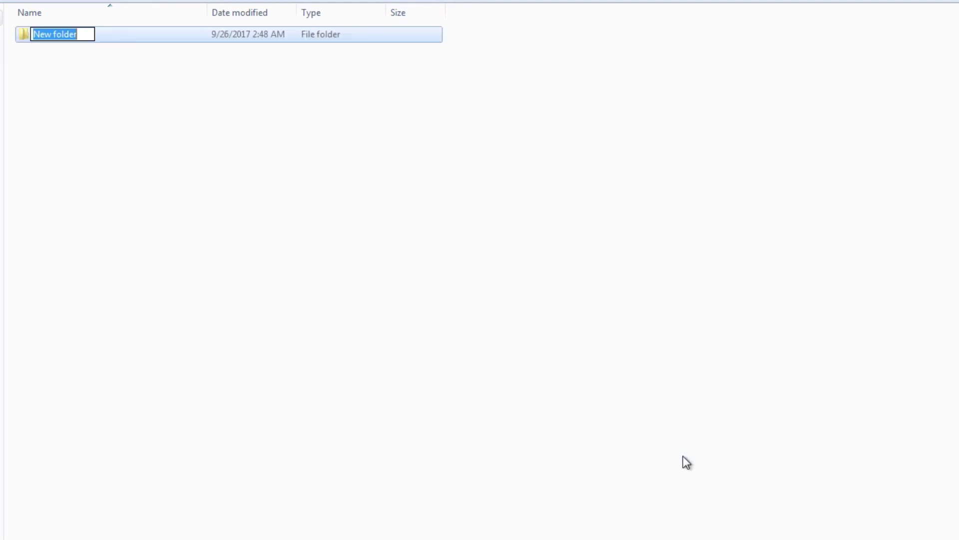
text(test)
key(Return)
key(Return)
Create a folder named pack inside tpp and open it.
right_click(686, 462)
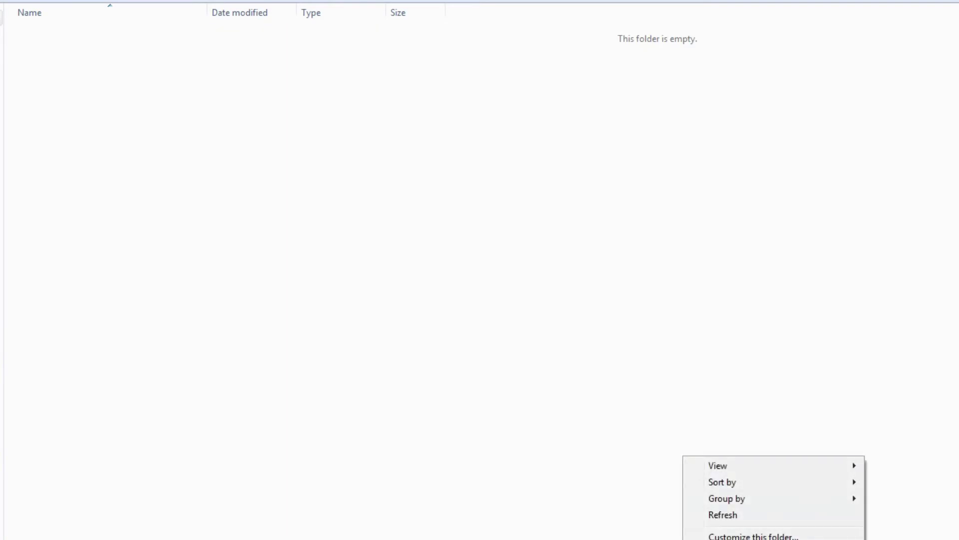
click(916, 434)
text(per)
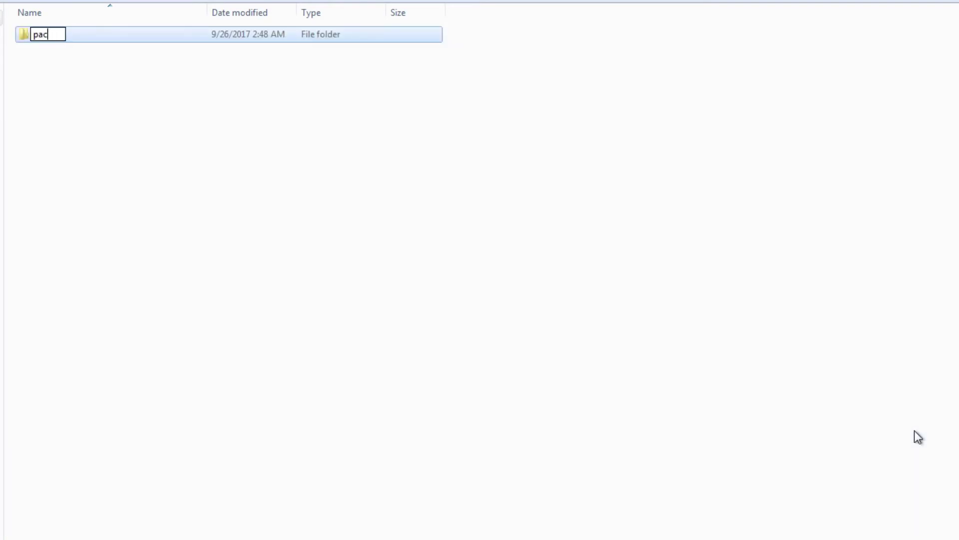
key(Return)
key(Return)
Create a folder named player inside pack and open it.
right_click(143, 189)
mouse_move(212, 402)
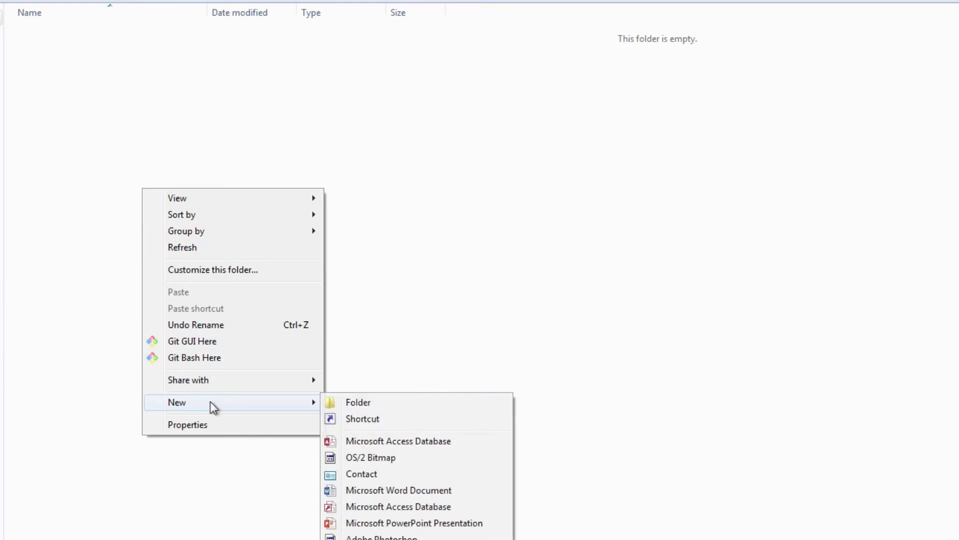
click(364, 402)
text(player)
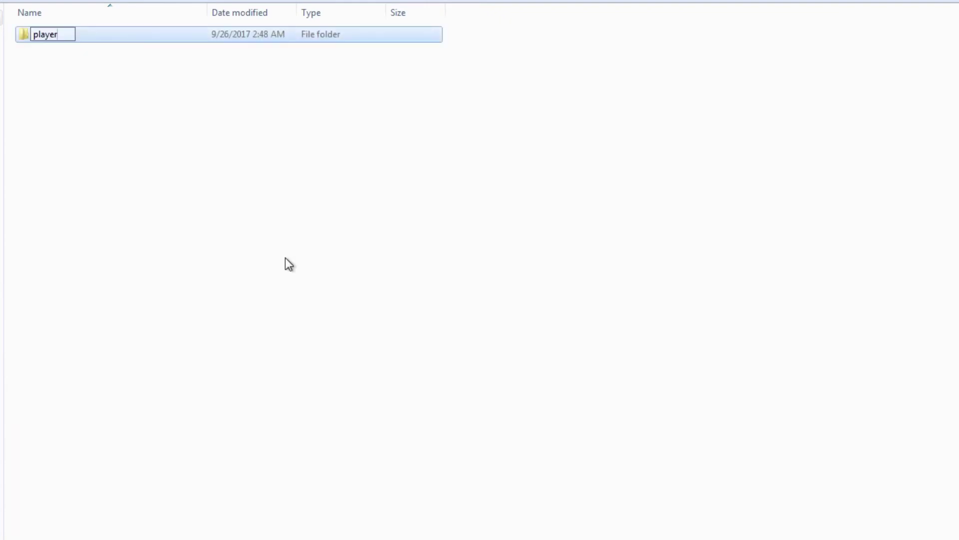
key(Return)
key(Return)
Create a folder named parts inside player and open it.
right_click(285, 257)
mouse_move(336, 471)
click(505, 471)
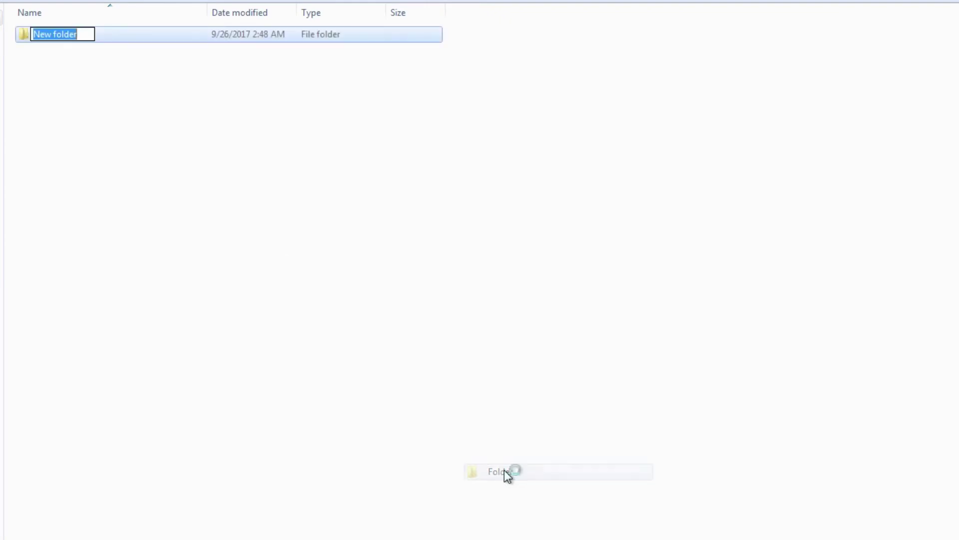
text(parts)
key(Return)
double_click(60, 35)
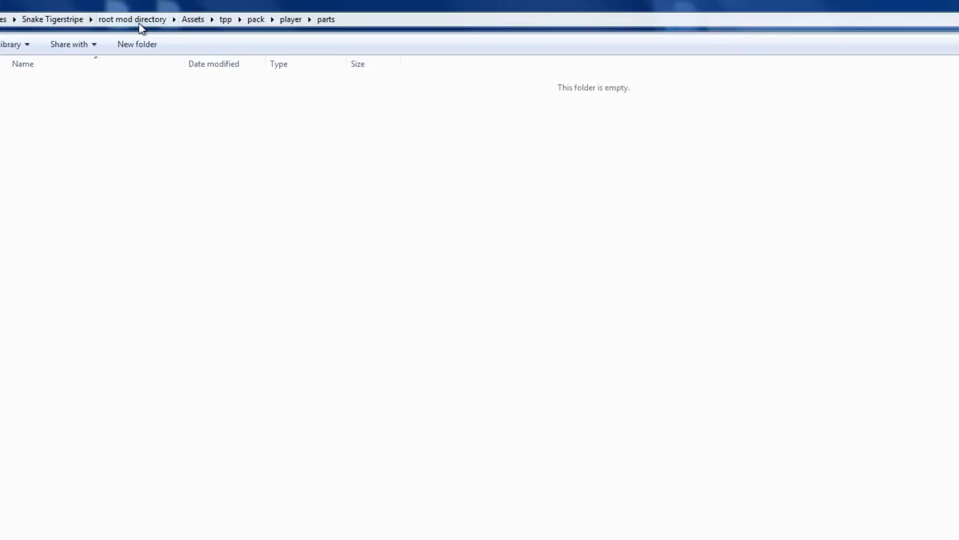
Move plparts_normal_scarf.pftxs from the Snake Tigerstripe folder into root mod directory\Assets\tpp\pack\player\parts.
click(71, 20)
click(74, 113)
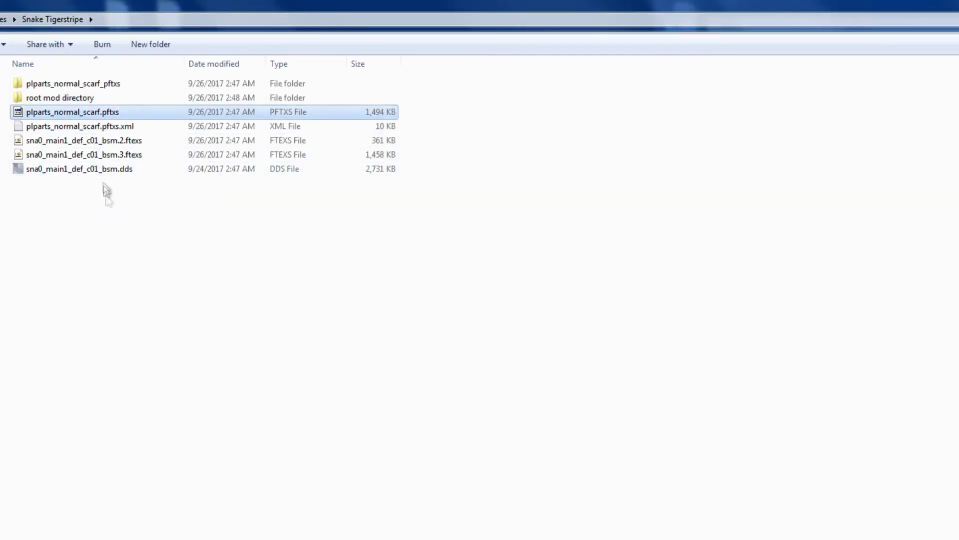
double_click(97, 99)
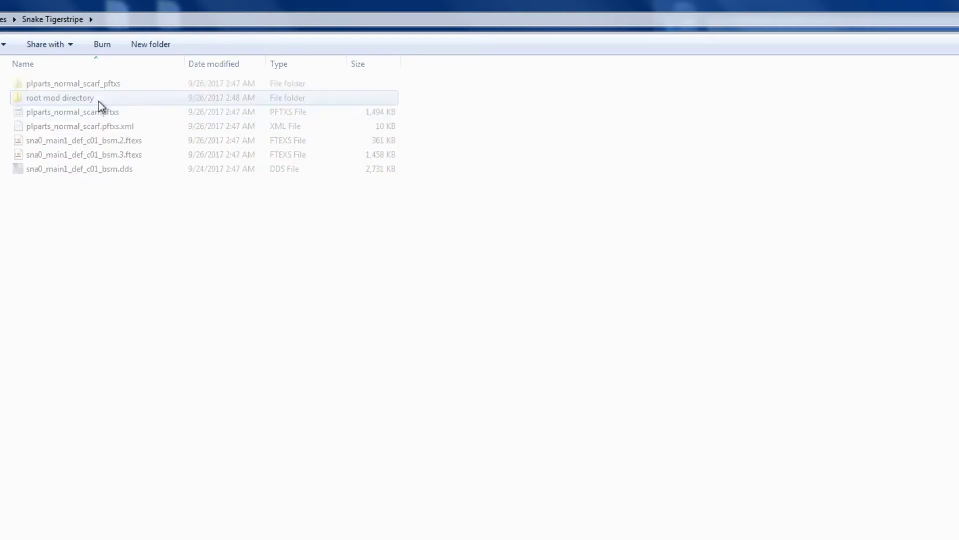
double_click(113, 83)
double_click(116, 85)
double_click(114, 83)
double_click(114, 83)
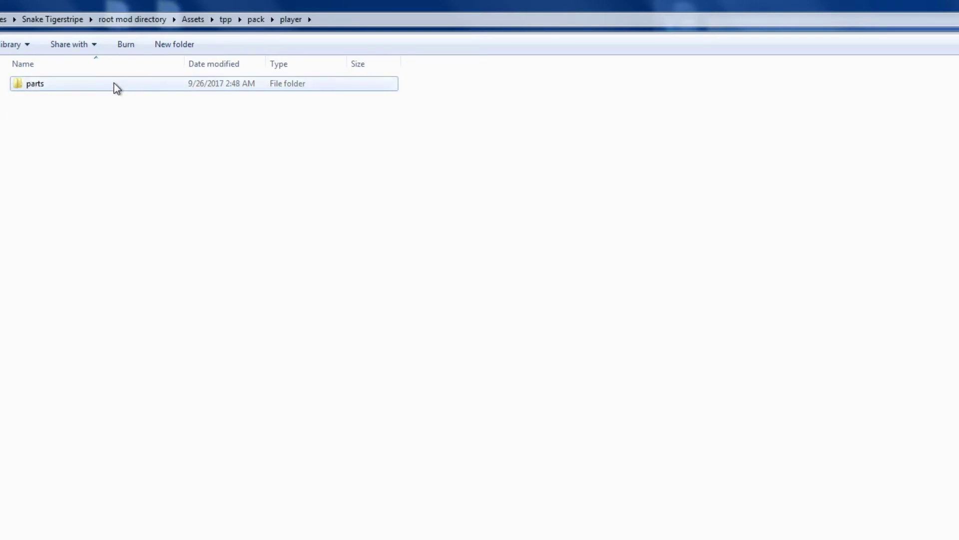
double_click(114, 83)
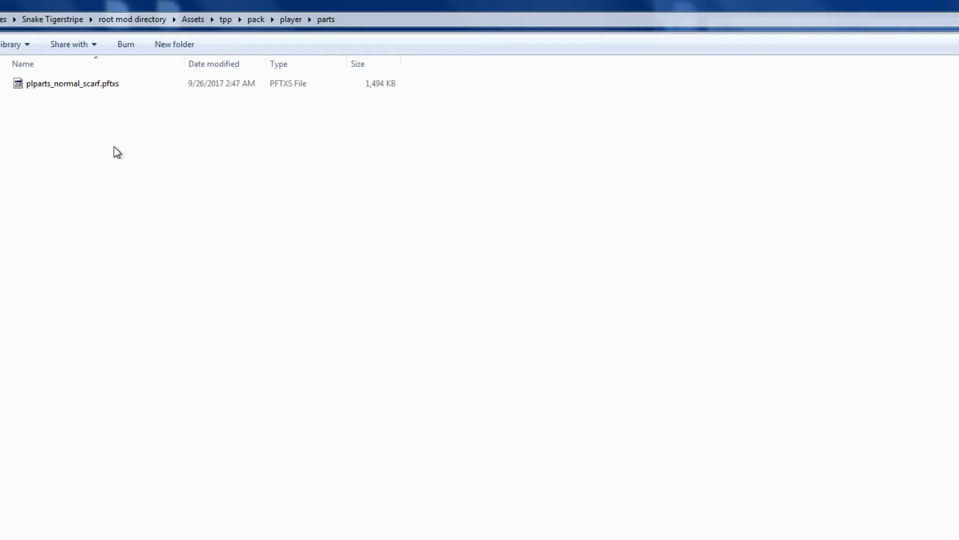
Return to the Snake Tigerstripe folder and point out sna0_main1_def_c01_bsm.2.ftexs and sna0_main1_def_c01_bsm.3.ftexs by selecting both, then clear the selection.
click(45, 23)
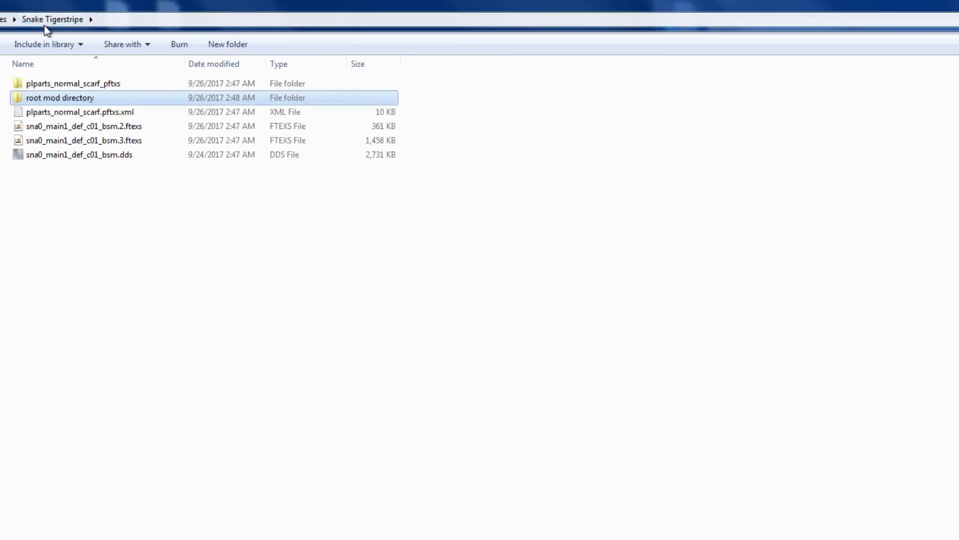
click(91, 130)
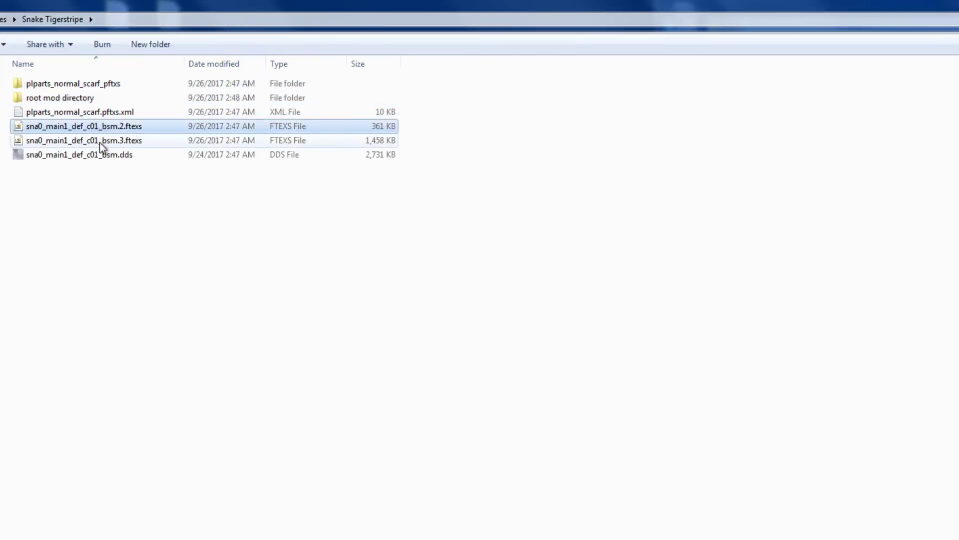
shift+click(152, 143)
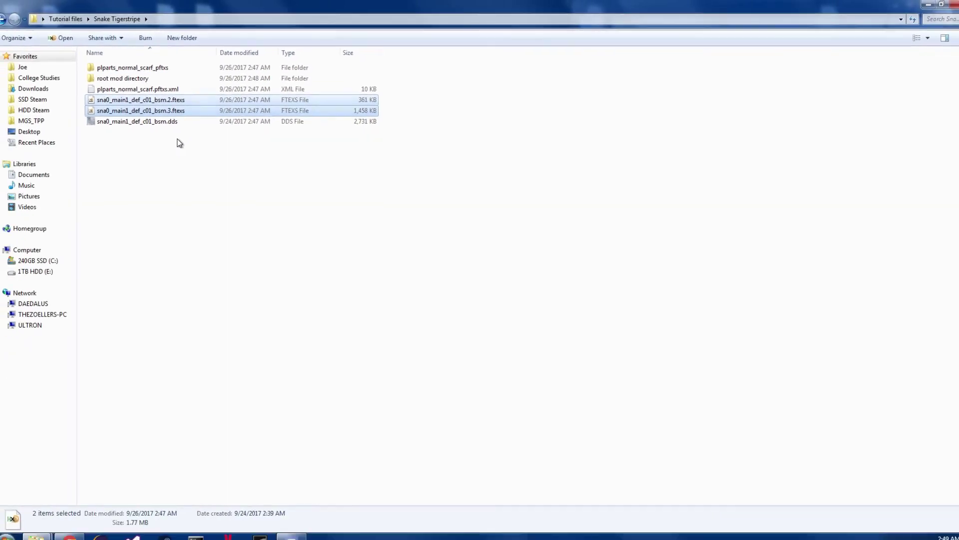
click(179, 143)
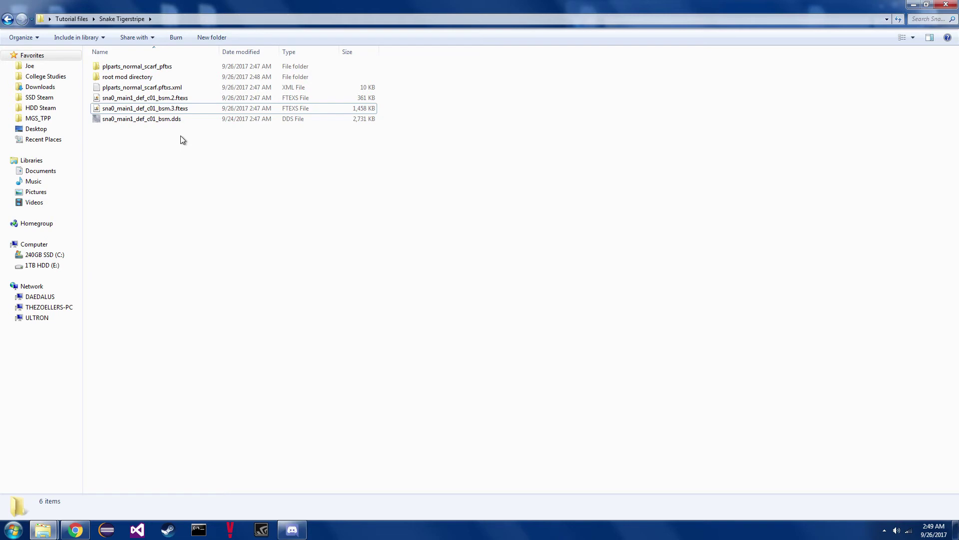
Open the MGS_TPP favorite in a new window and go to its master\texture0_dat folder.
right_click(53, 119)
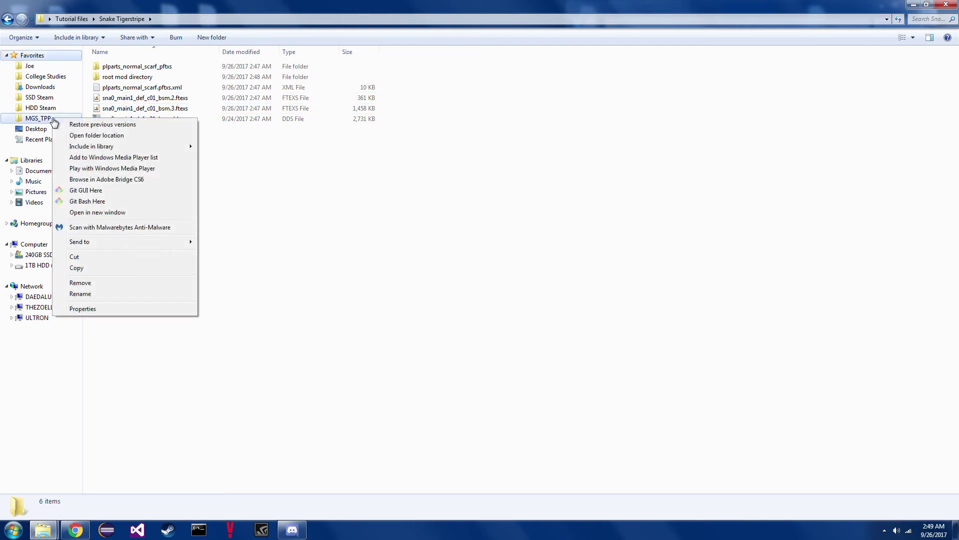
click(94, 211)
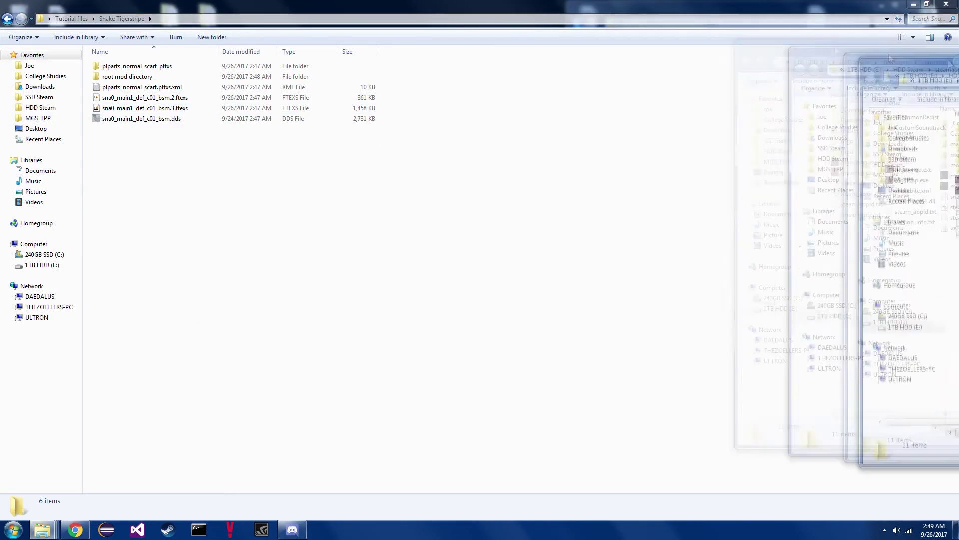
double_click(606, 92)
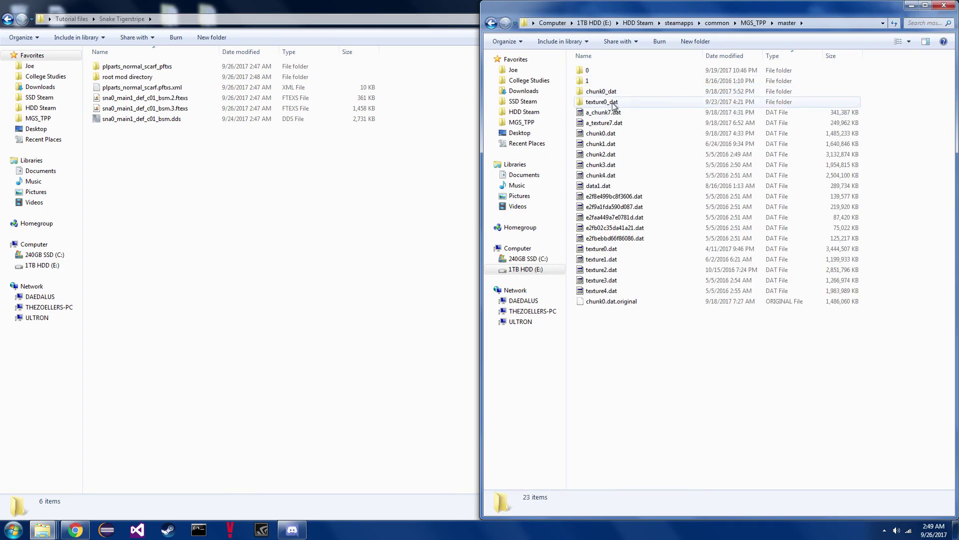
double_click(612, 102)
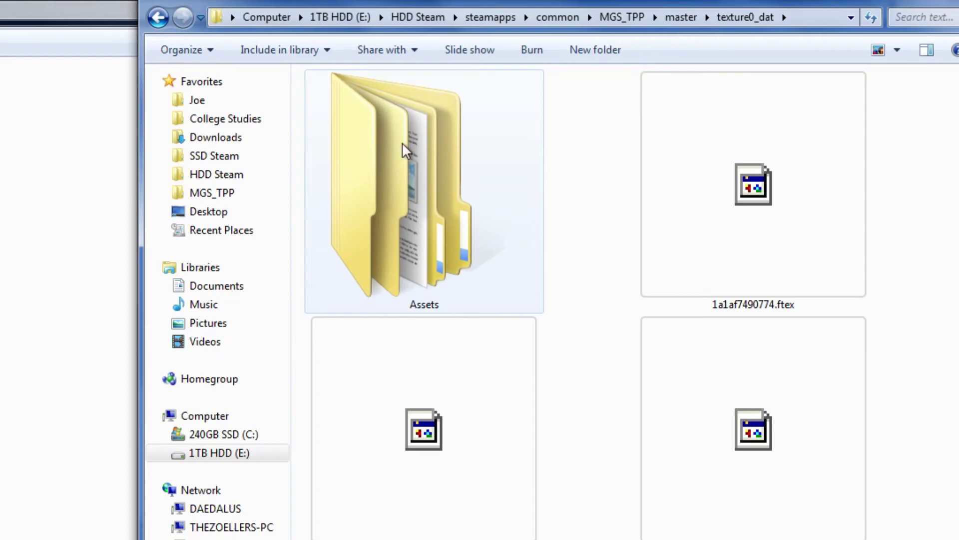
Browse from texture0_dat to Assets\tpp\chara\sna\Pictures and look through its texture files.
double_click(403, 144)
double_click(366, 133)
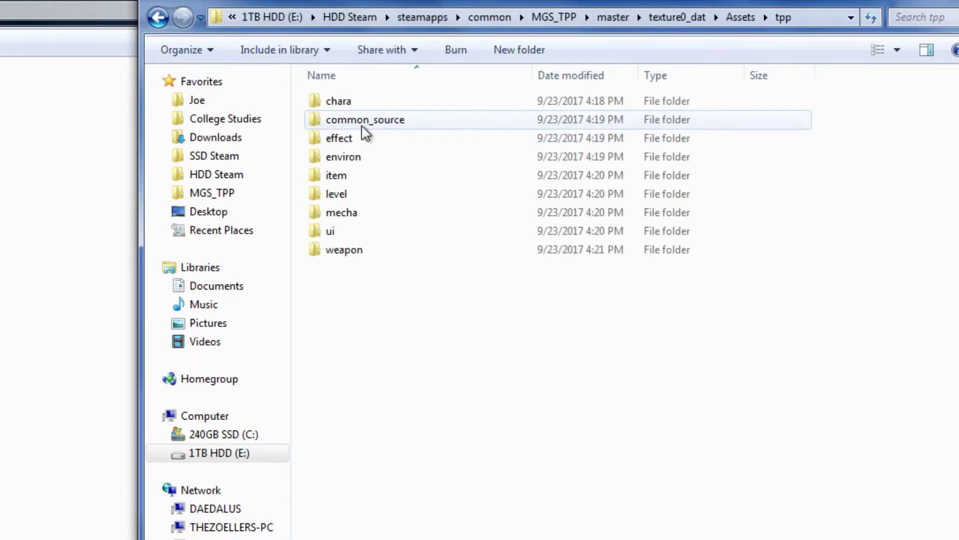
double_click(378, 107)
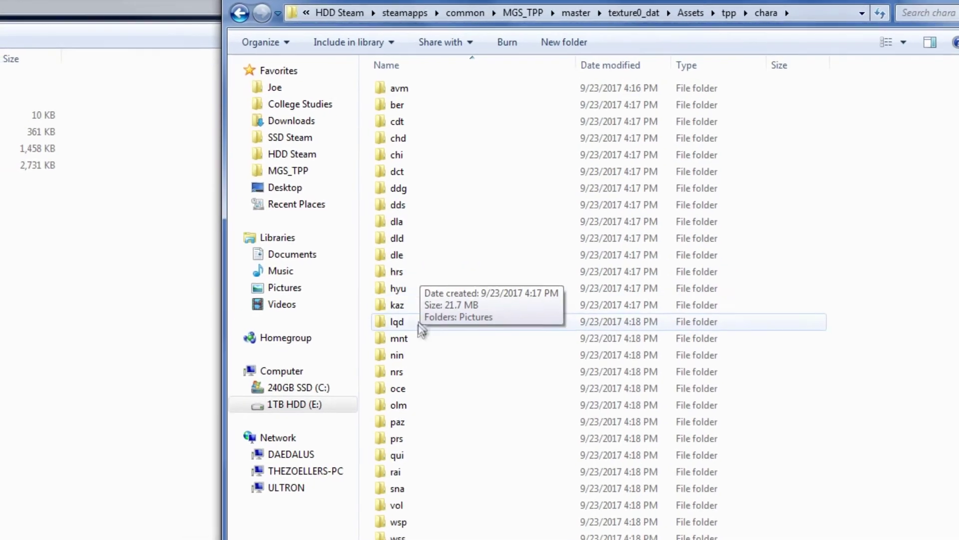
double_click(435, 479)
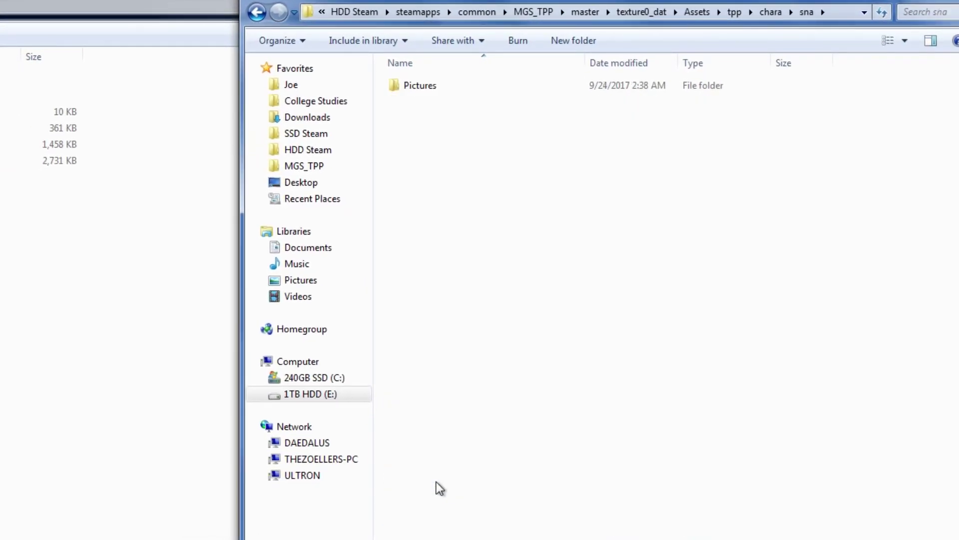
double_click(442, 86)
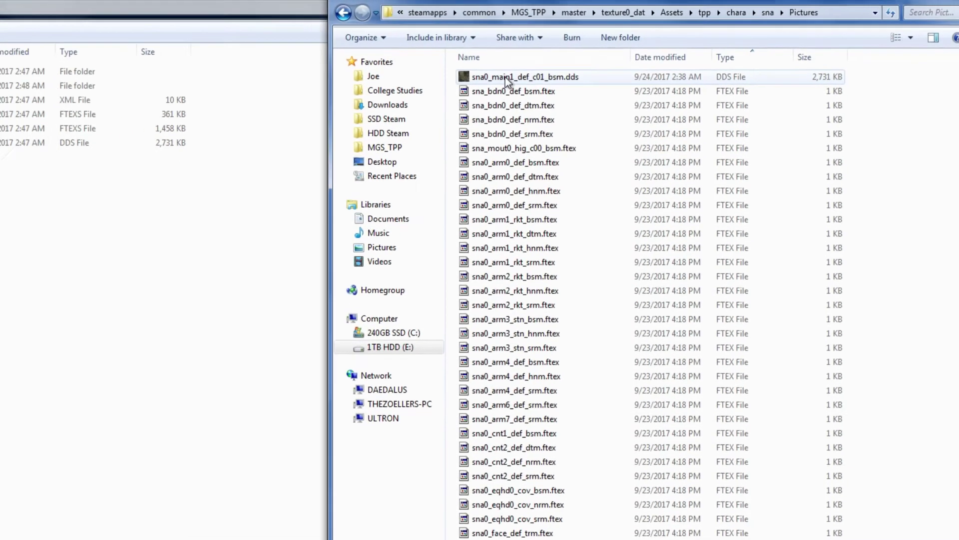
scroll(679, 122, down, 15)
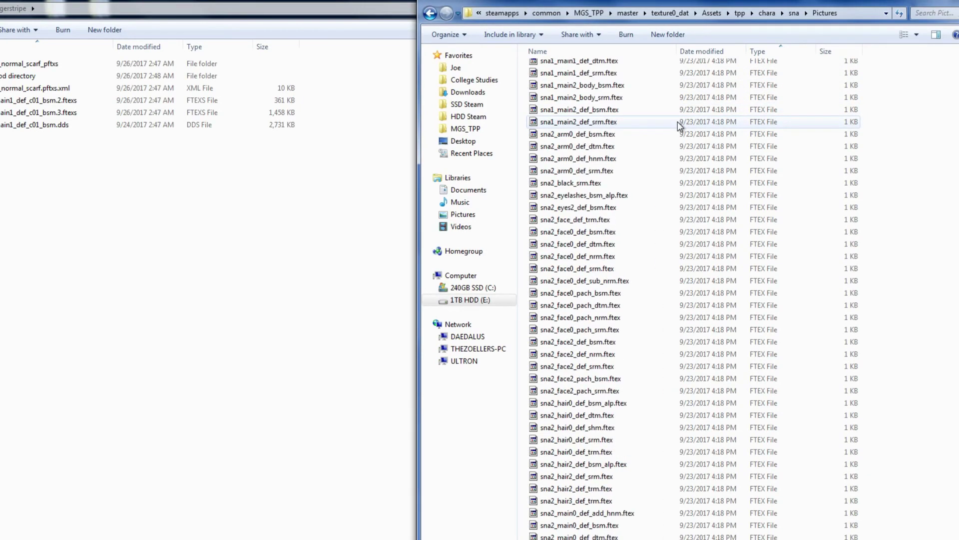
scroll(672, 127, up, 13)
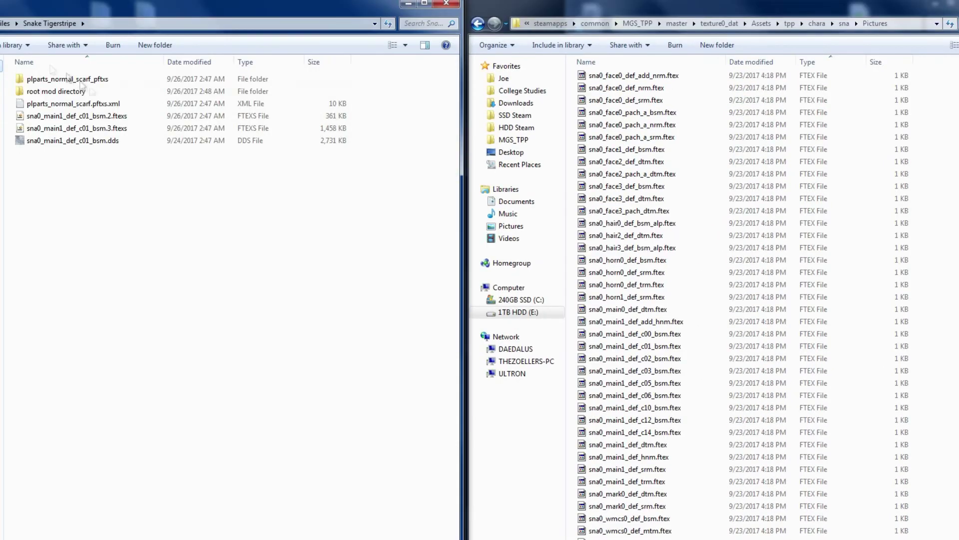
In the Snake Tigerstripe window, create a folder named chara inside root mod directory\Assets\tpp and open it.
double_click(96, 90)
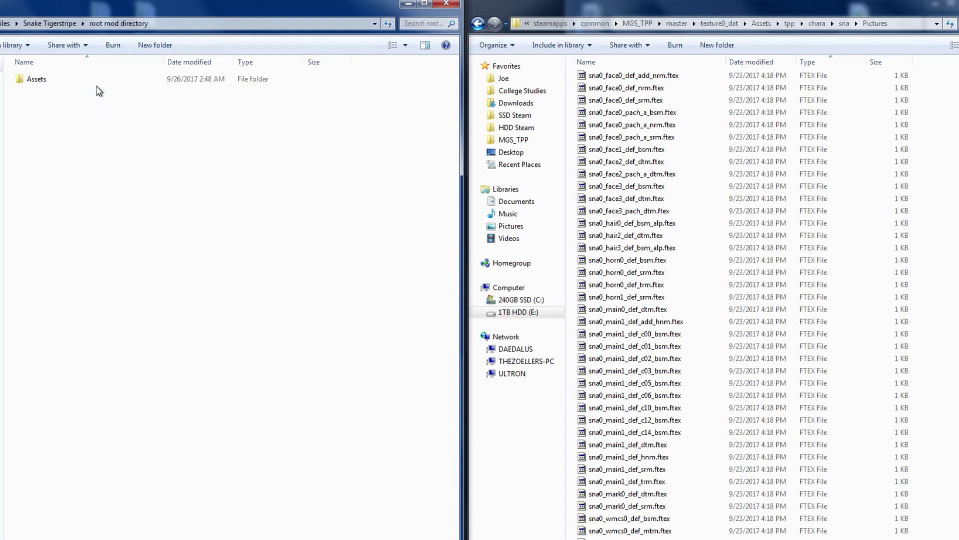
double_click(103, 79)
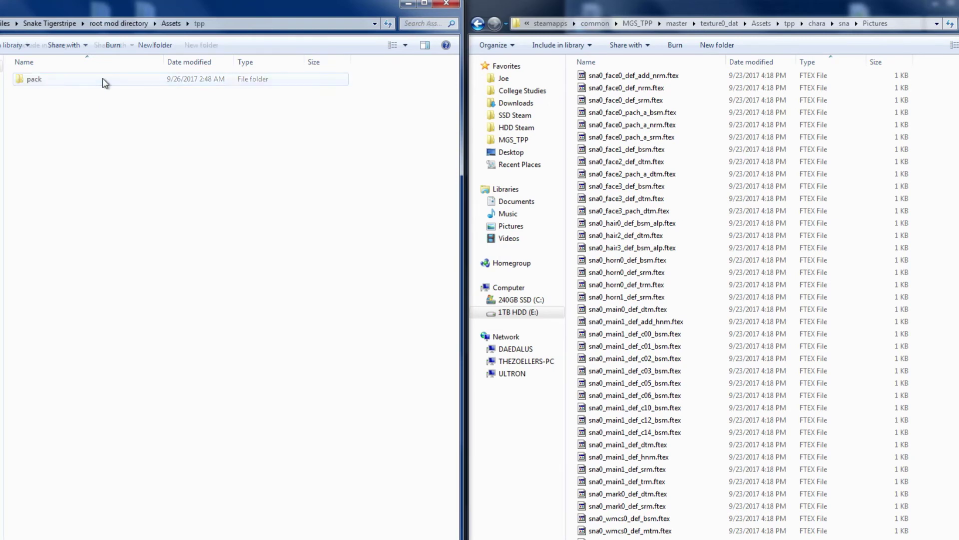
right_click(79, 116)
mouse_move(180, 289)
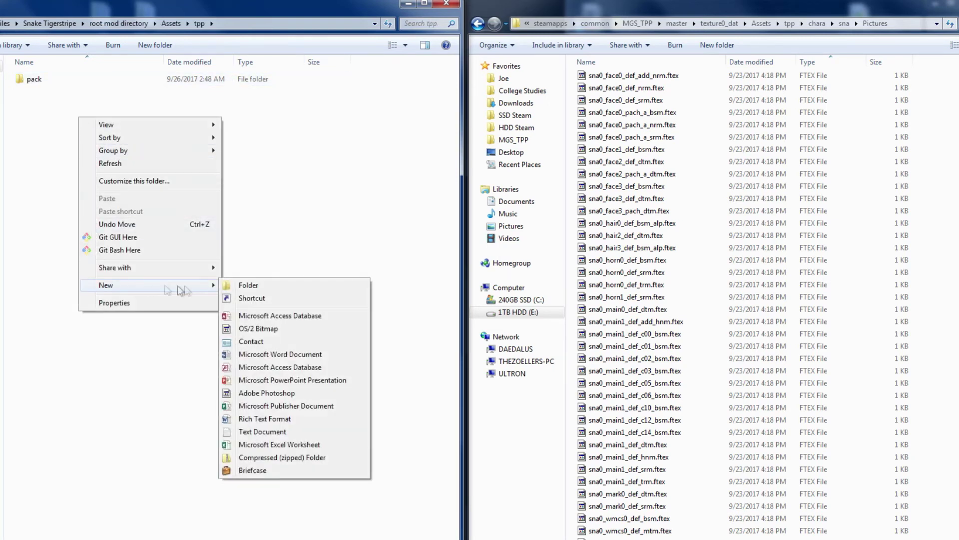
click(238, 285)
text(chara)
key(Return)
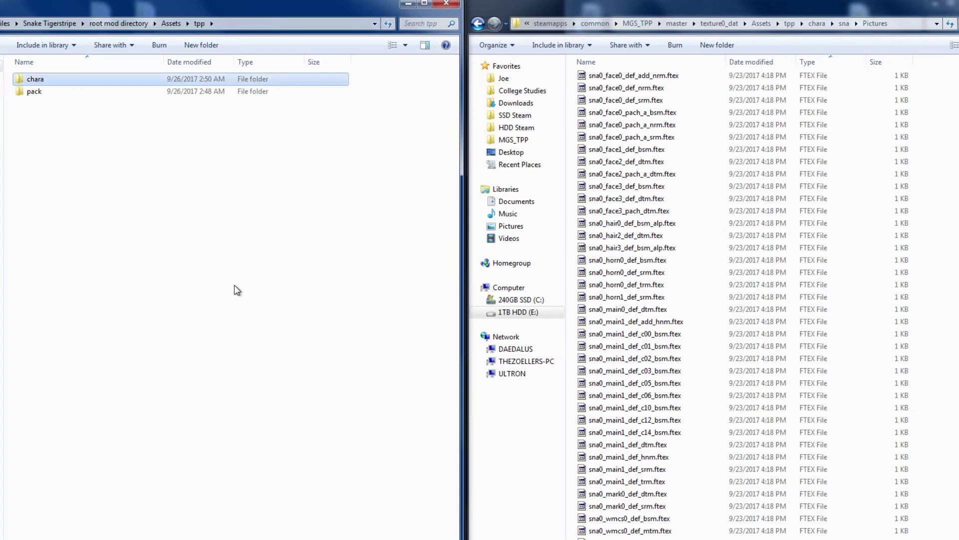
key(Return)
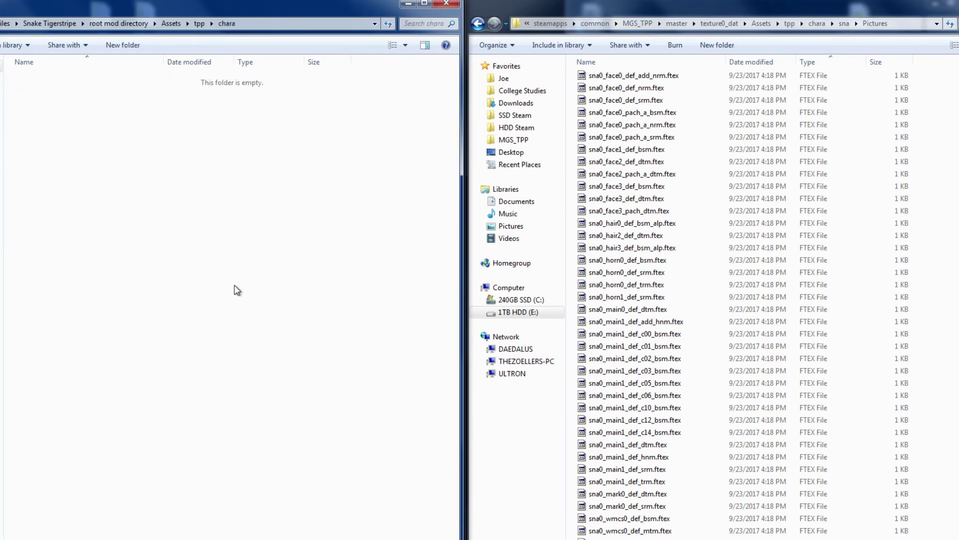
Create a folder named sna inside chara and open it.
right_click(235, 285)
mouse_move(262, 453)
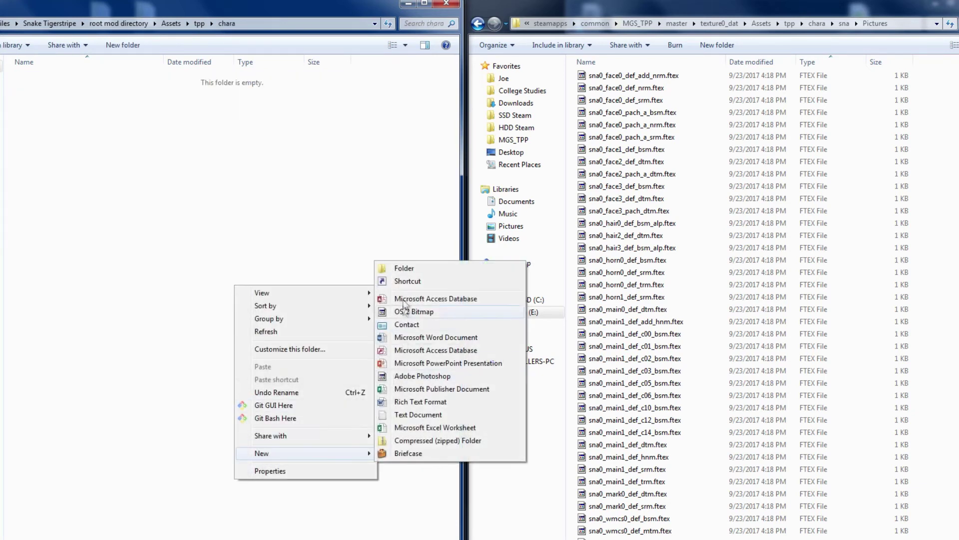
click(407, 269)
text(s)
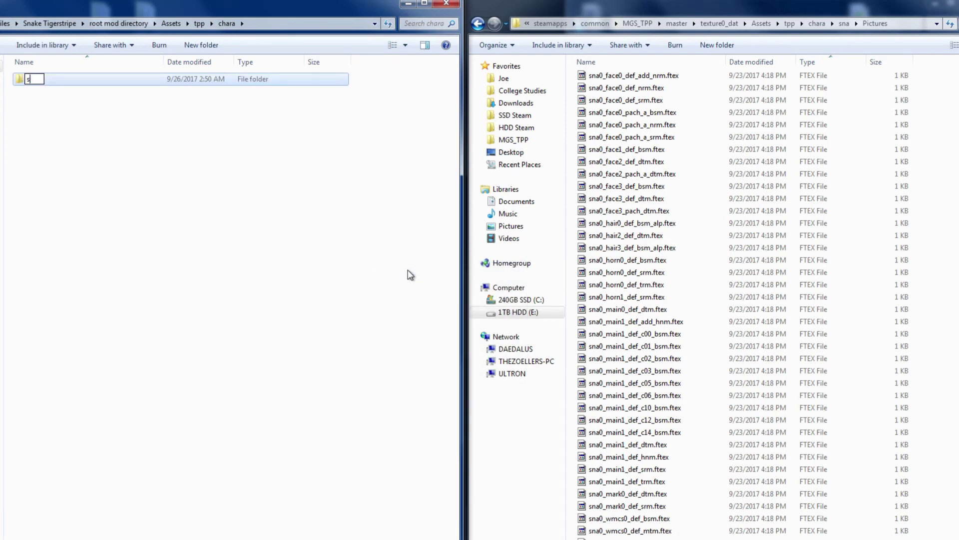
text(na)
key(Return)
key(Return)
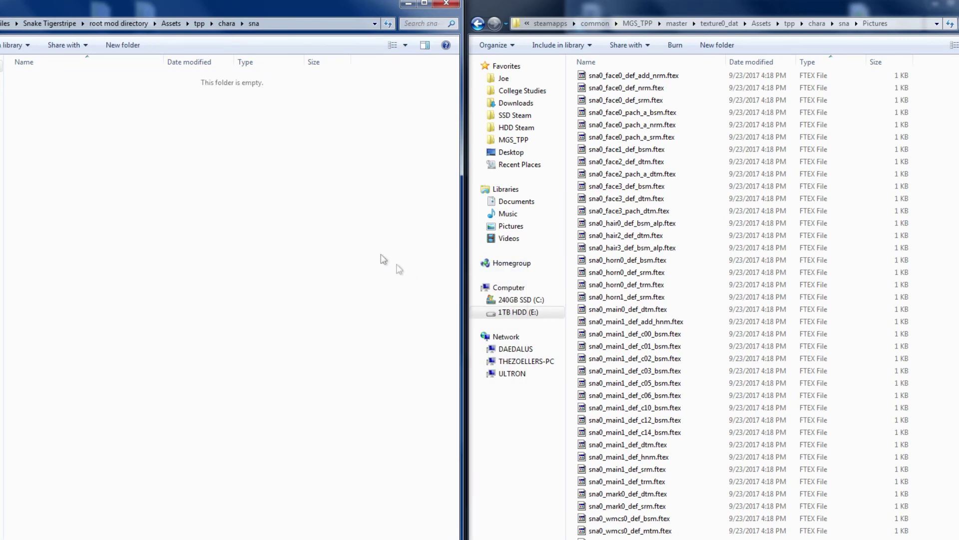
Create a folder named Pictures inside the mod's sna folder and open it.
right_click(336, 223)
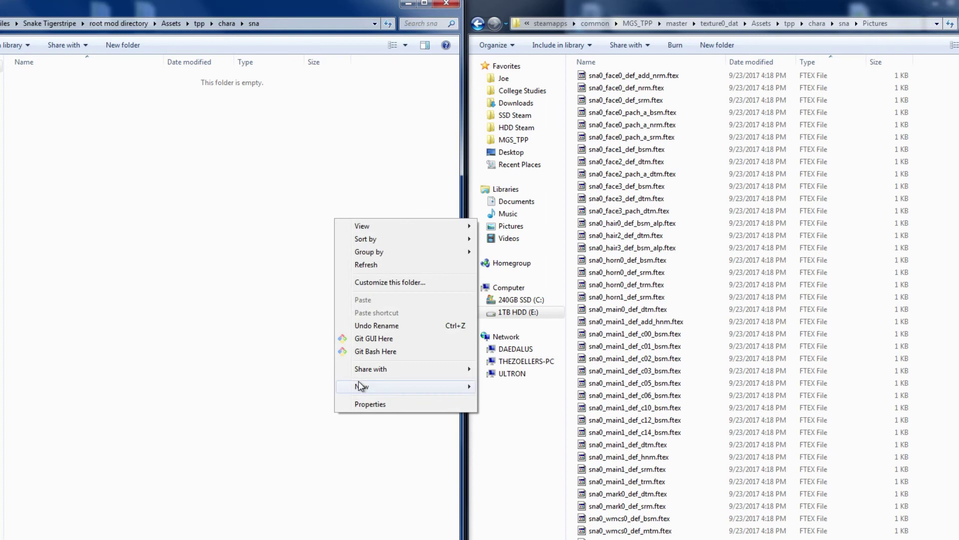
mouse_move(363, 387)
click(498, 387)
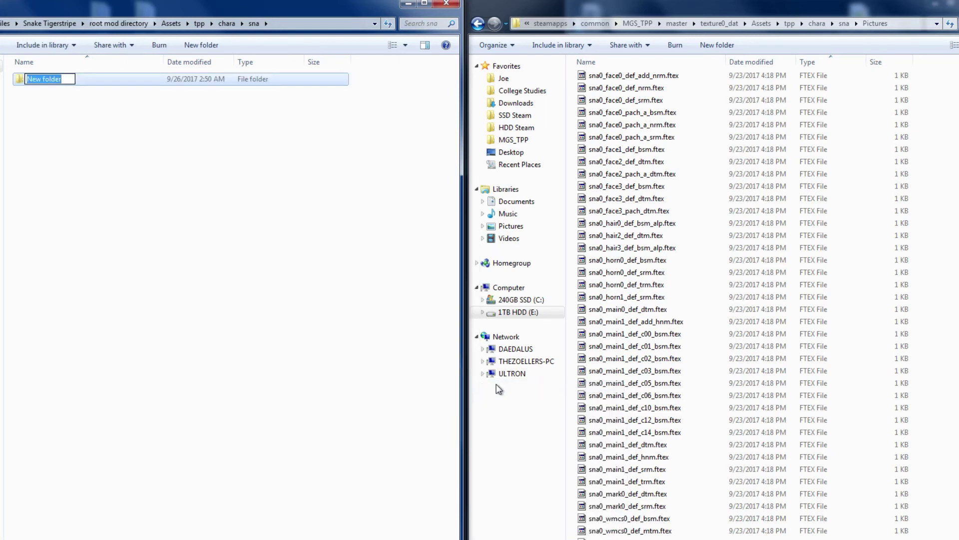
text(Pictu)
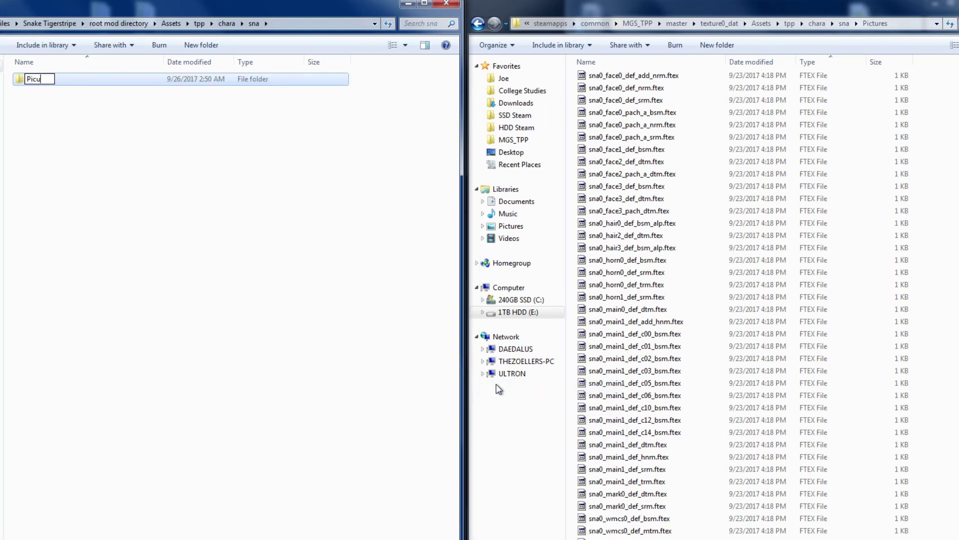
text(res)
key(Return)
key(Return)
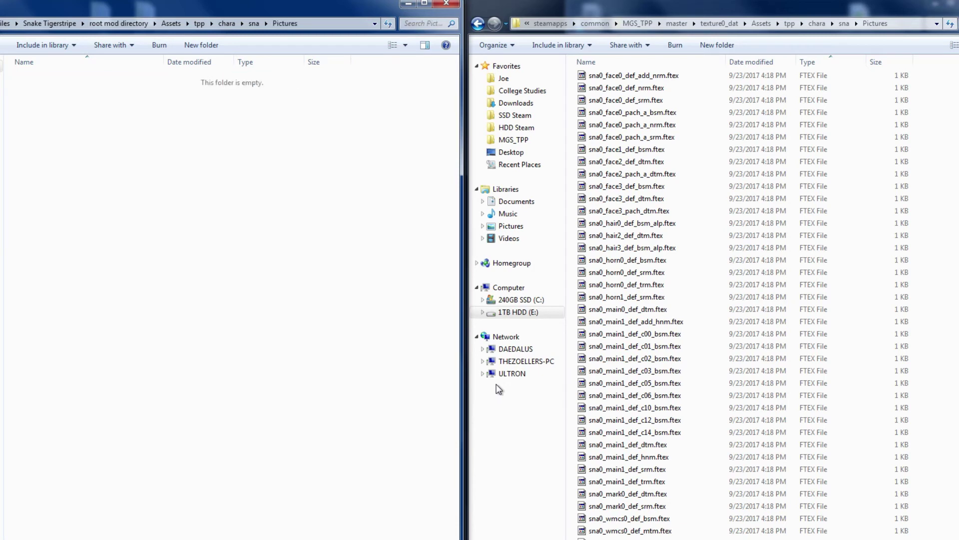
Move sna0_main1_def_c01_bsm.2.ftexs and sna0_main1_def_c01_bsm.3.ftexs from Snake Tigerstripe into the new Pictures folder, and return to Snake Tigerstripe.
click(105, 29)
click(60, 29)
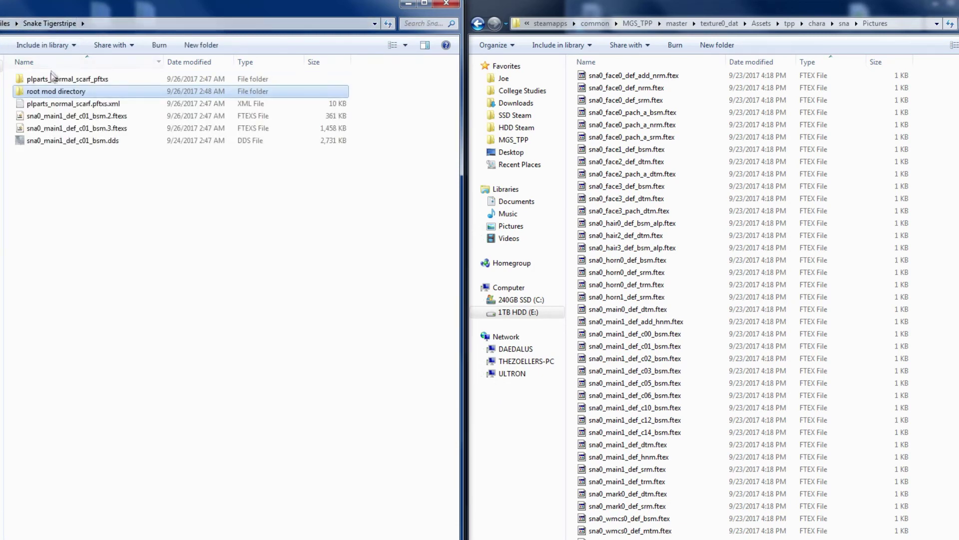
click(64, 131)
ctrl+click(78, 117)
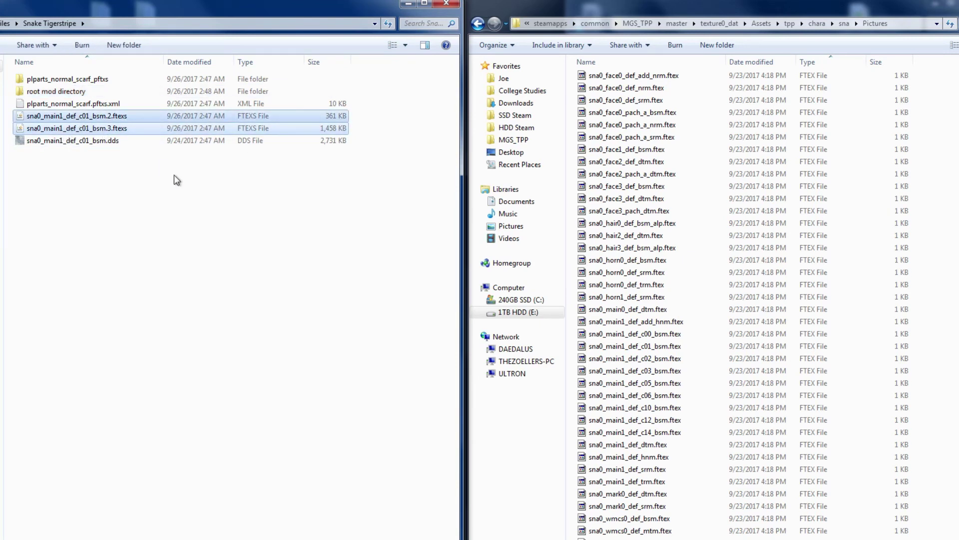
double_click(80, 91)
double_click(79, 82)
double_click(79, 82)
double_click(78, 82)
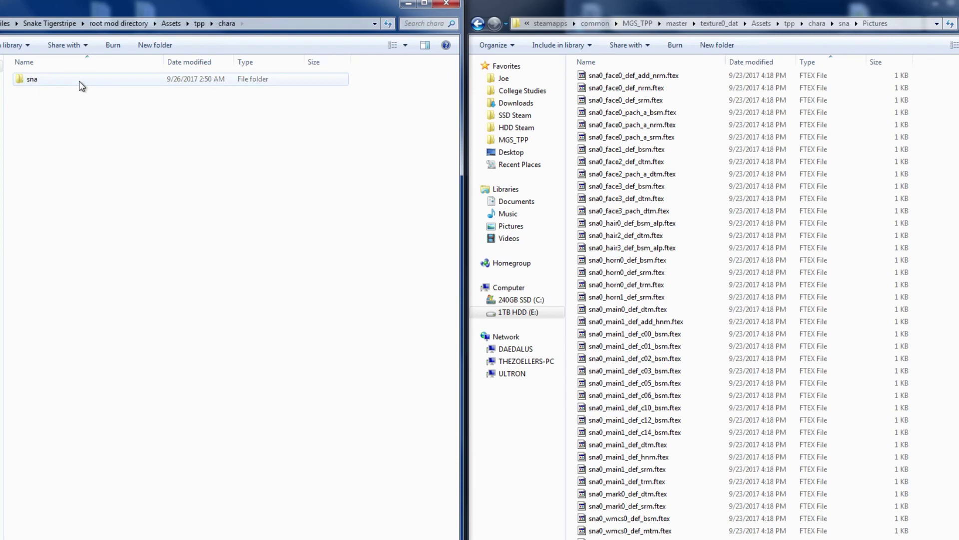
double_click(79, 82)
double_click(79, 82)
key(ctrl+v)
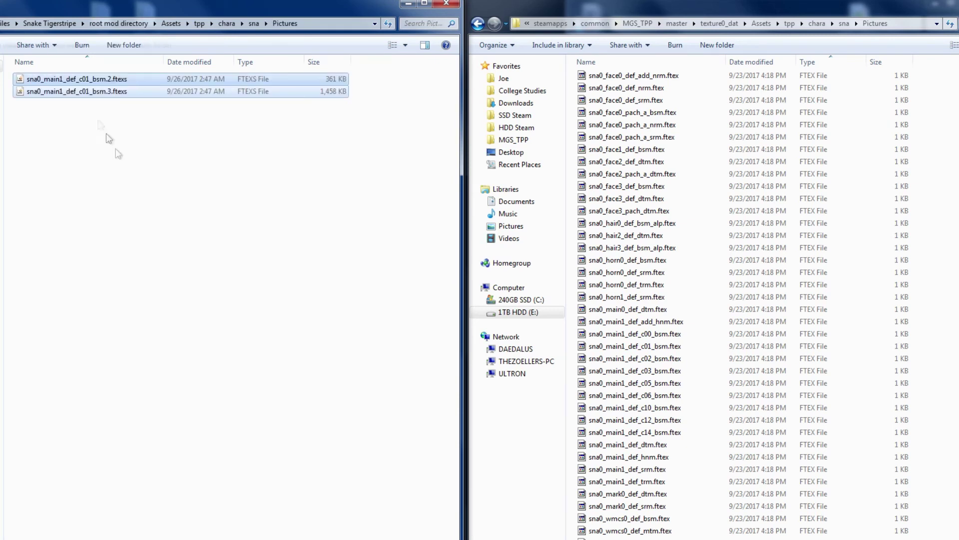
click(107, 139)
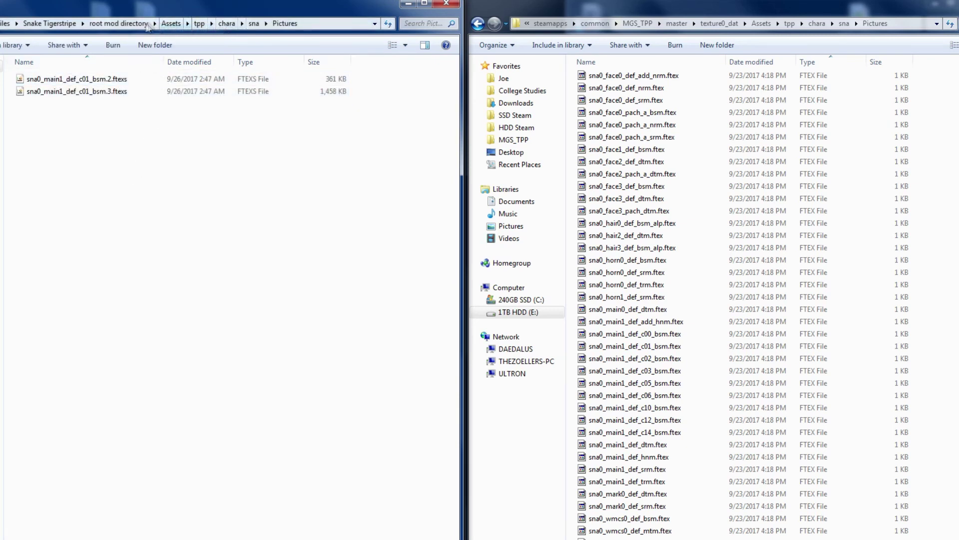
click(59, 25)
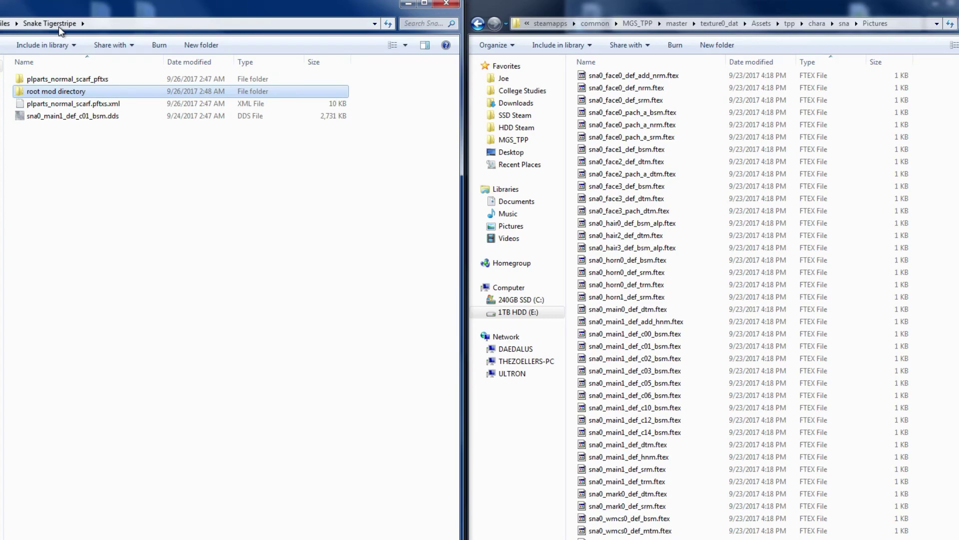
click(77, 259)
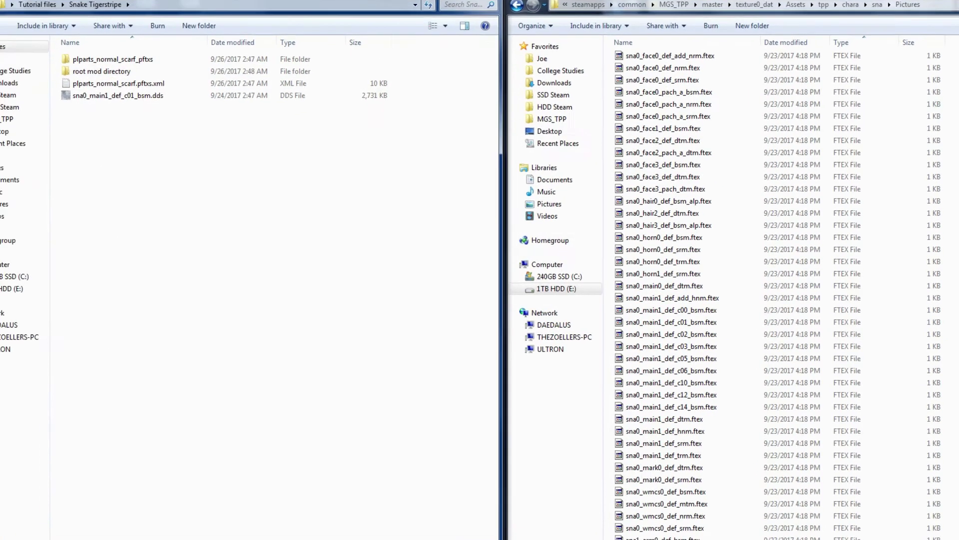
Open MakeBite and set its mod files folder to Tutorial files\Snake Tigerstripe\root mod directory on the desktop.
click(11, 531)
click(85, 210)
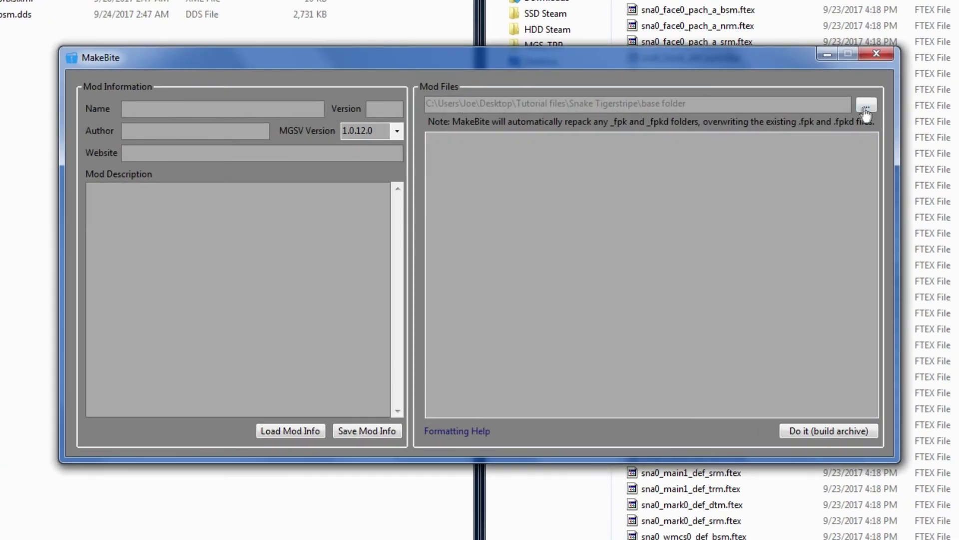
click(865, 107)
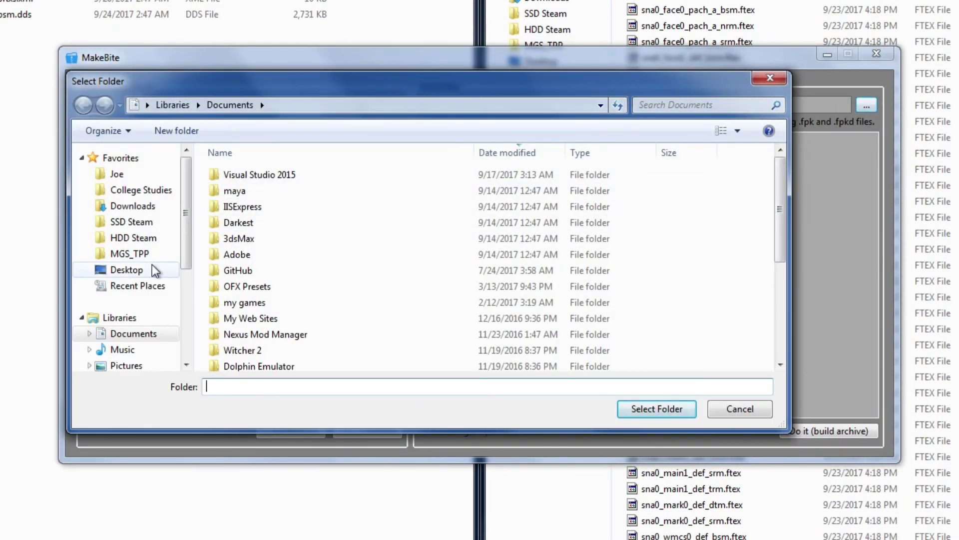
click(155, 270)
double_click(754, 305)
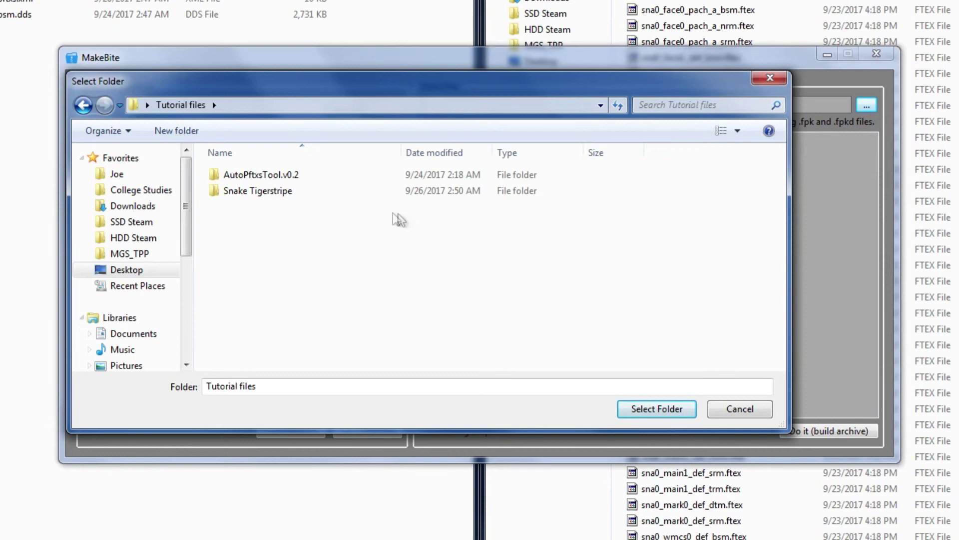
double_click(291, 193)
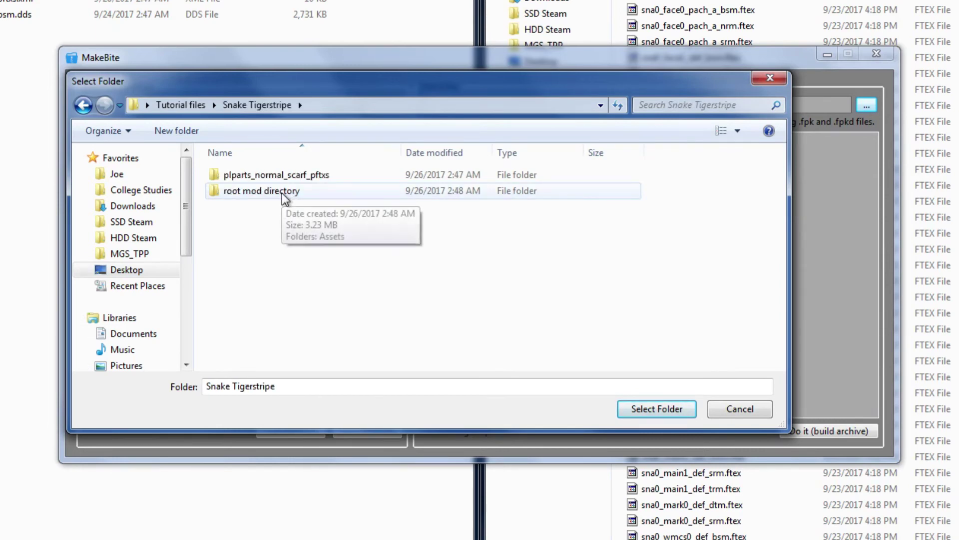
double_click(282, 193)
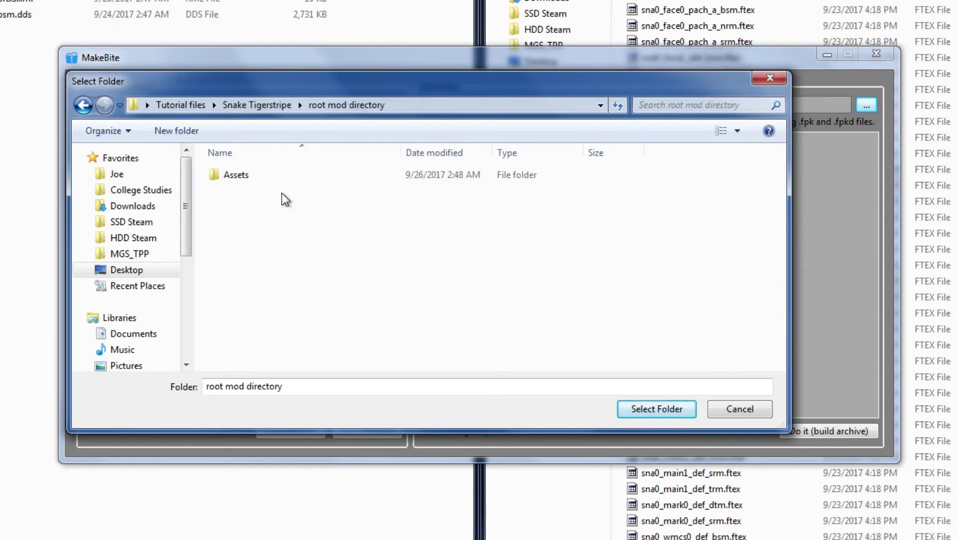
click(637, 410)
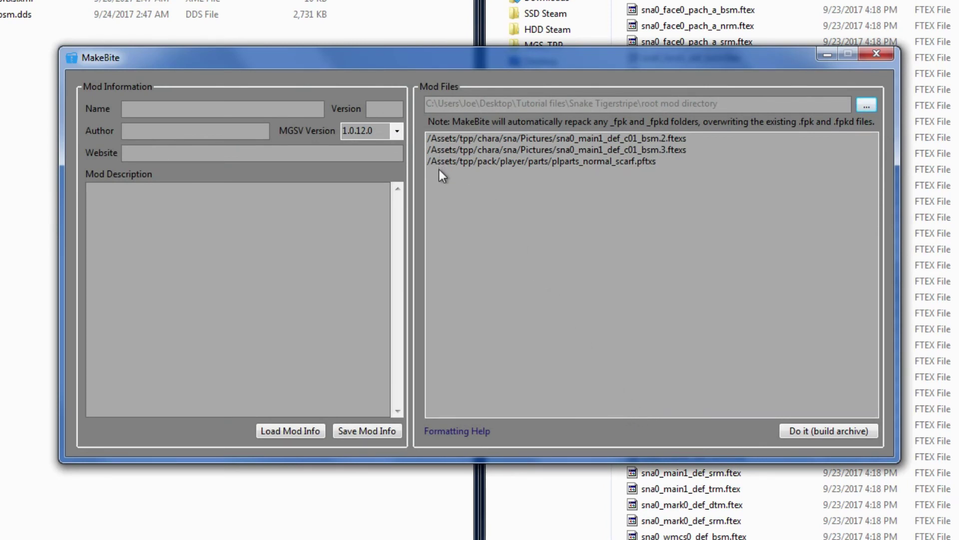
Name the mod Inverted Tiger Stripe, version 1a, author me, website me.me, with description "The second method of texture modding, in an example.".
click(150, 108)
text(Inverted Tiger)
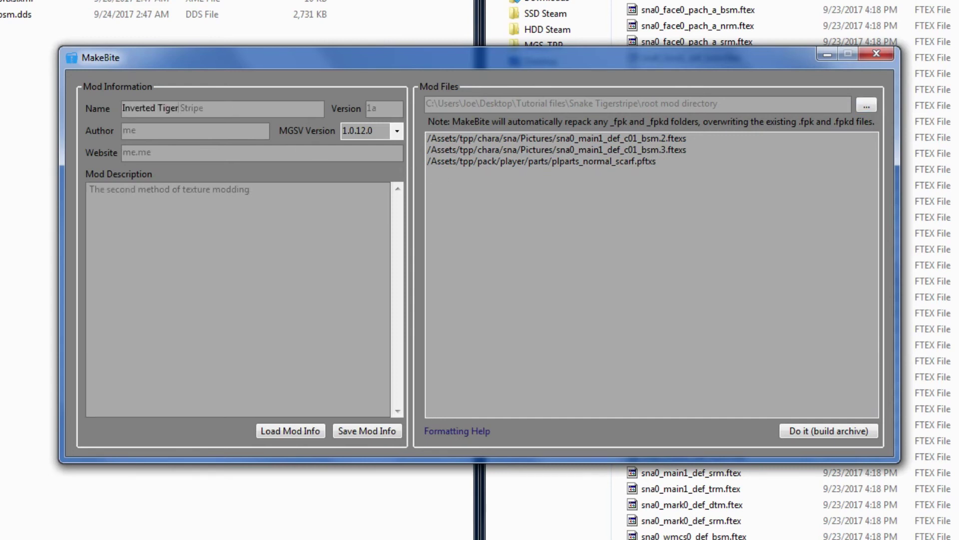
text(, in an example)
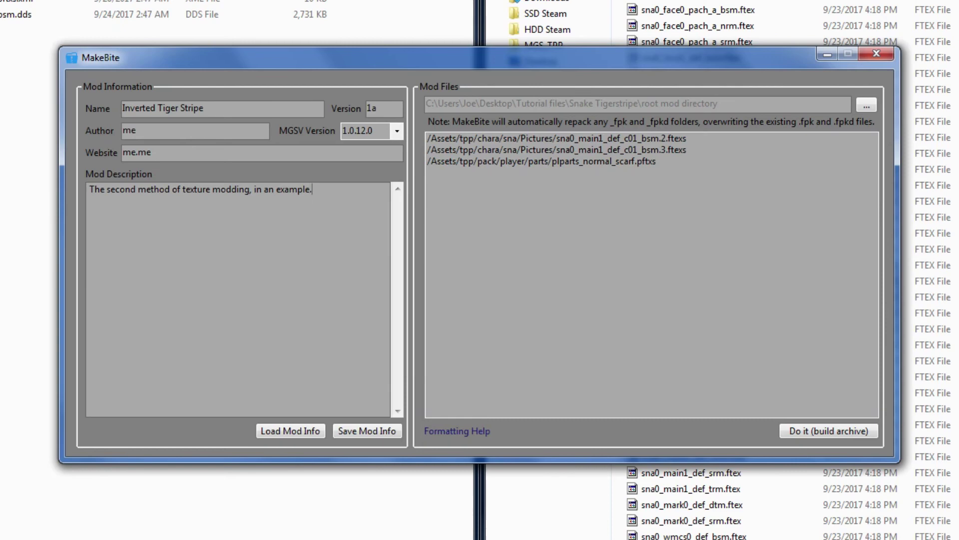
text(.)
Build the mod archive and save it as Tiger Stripe 2nd Method in the root mod directory.
click(827, 433)
text(T)
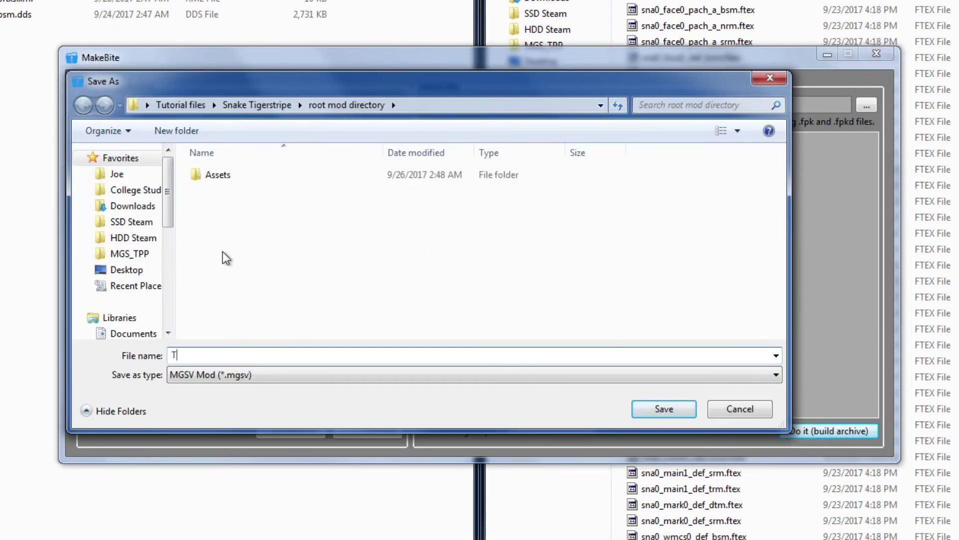
text(iger Stripe 2nd Method)
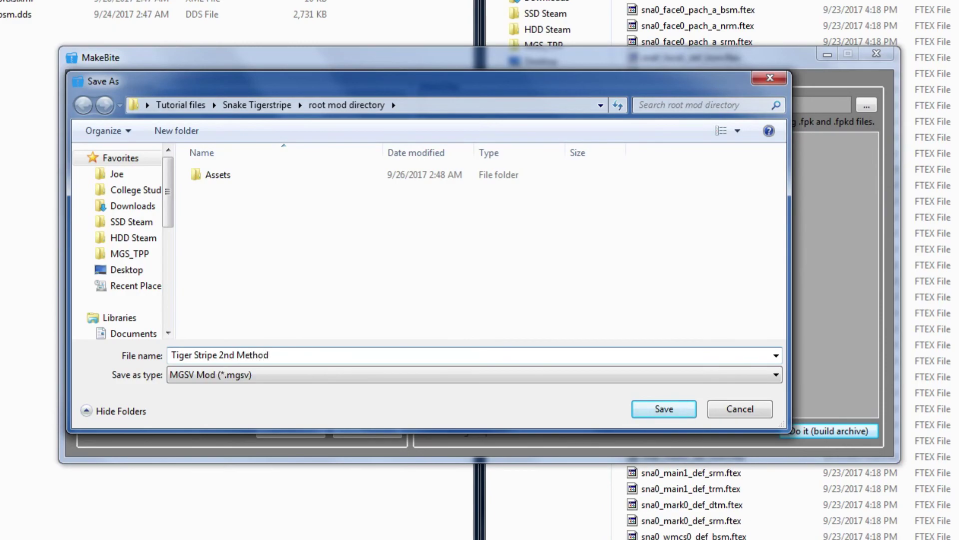
key(Return)
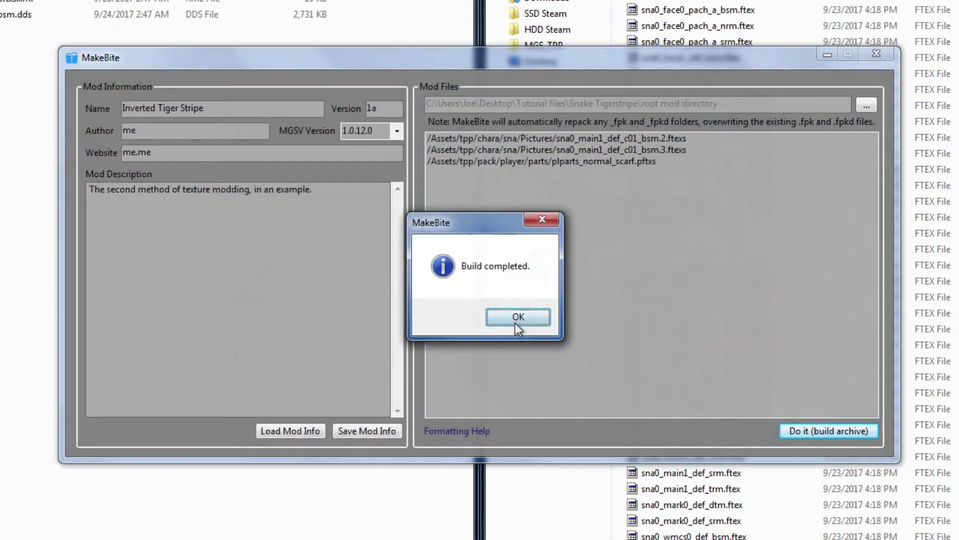
click(517, 314)
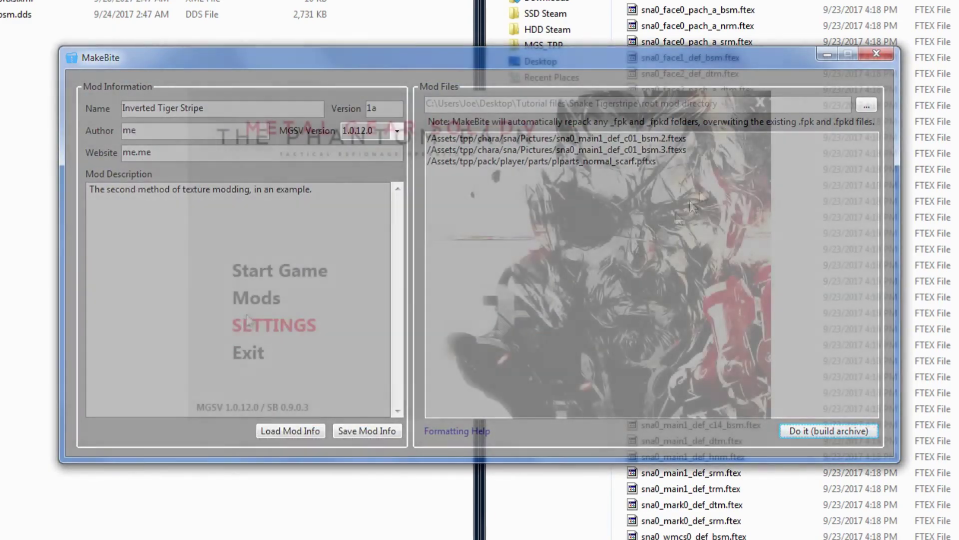
Switch to SnakeBite Mod Manager and install the Inverted Tiger Stripe .mgsv mod from the Snake Tigerstripe folder.
click(256, 297)
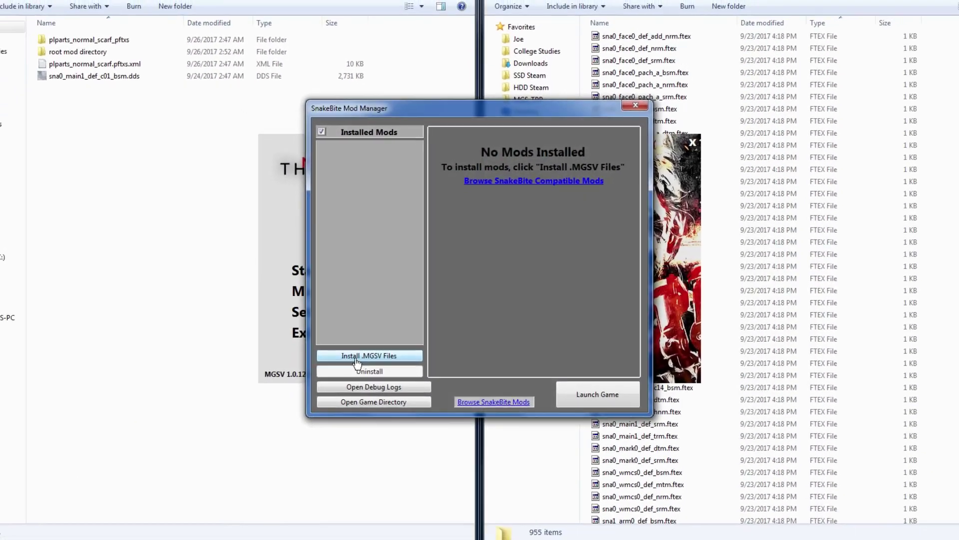
click(357, 355)
click(358, 155)
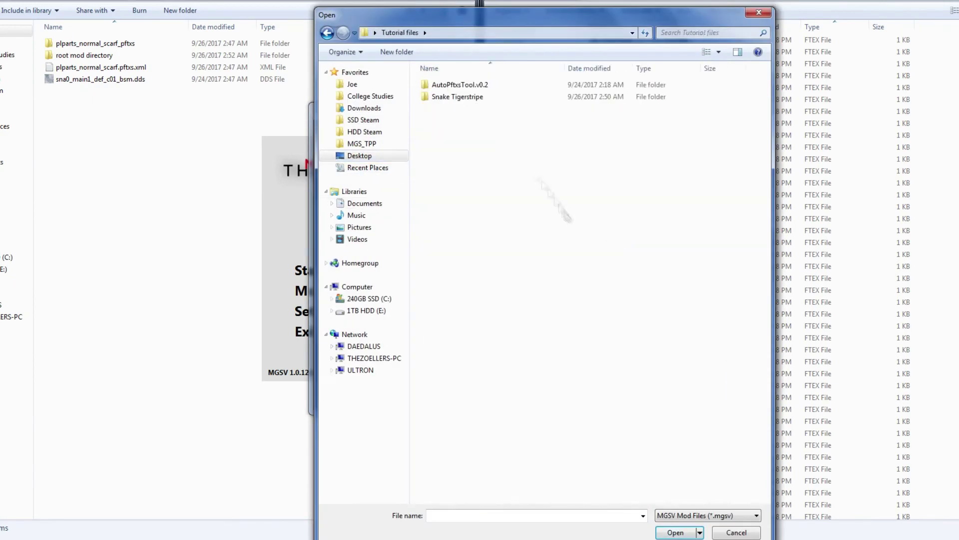
double_click(479, 97)
double_click(487, 97)
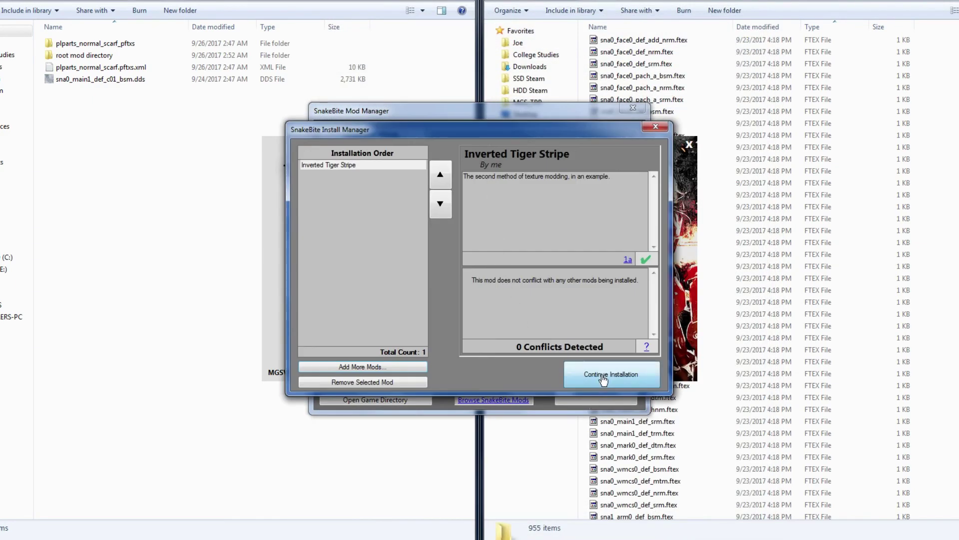
click(607, 379)
click(479, 309)
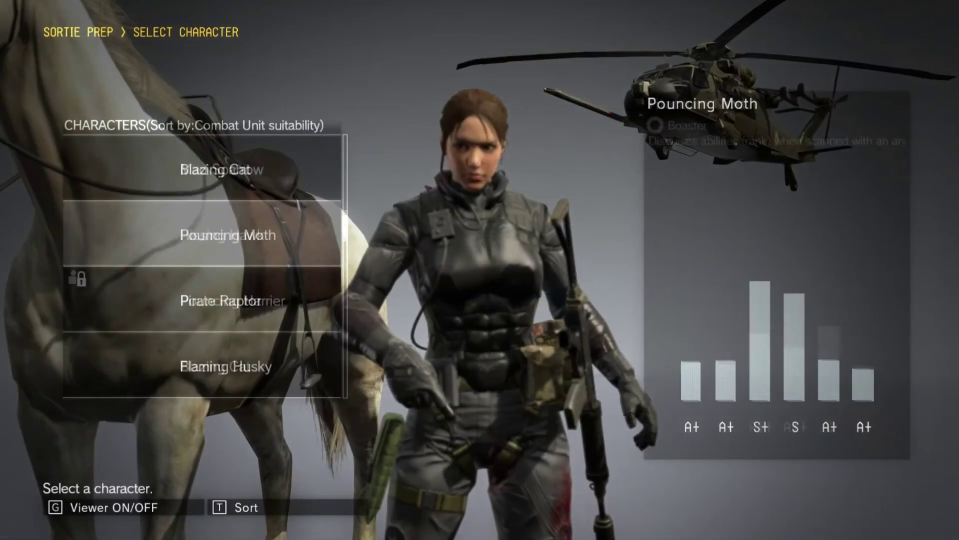
In Metal Gear Solid V's sortie preparation, select Snake as the character and open his uniforms list.
scroll(202, 265, up, 10)
key(Return)
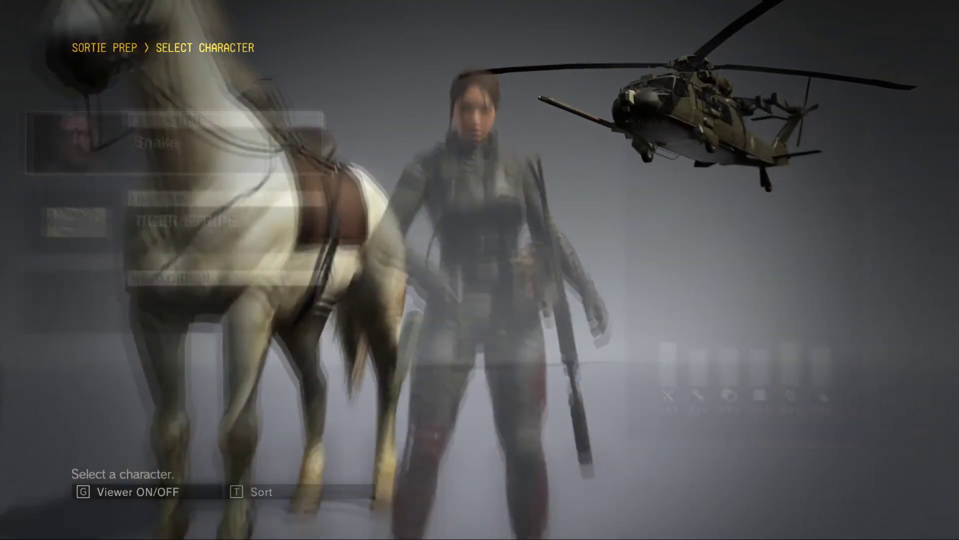
click(207, 227)
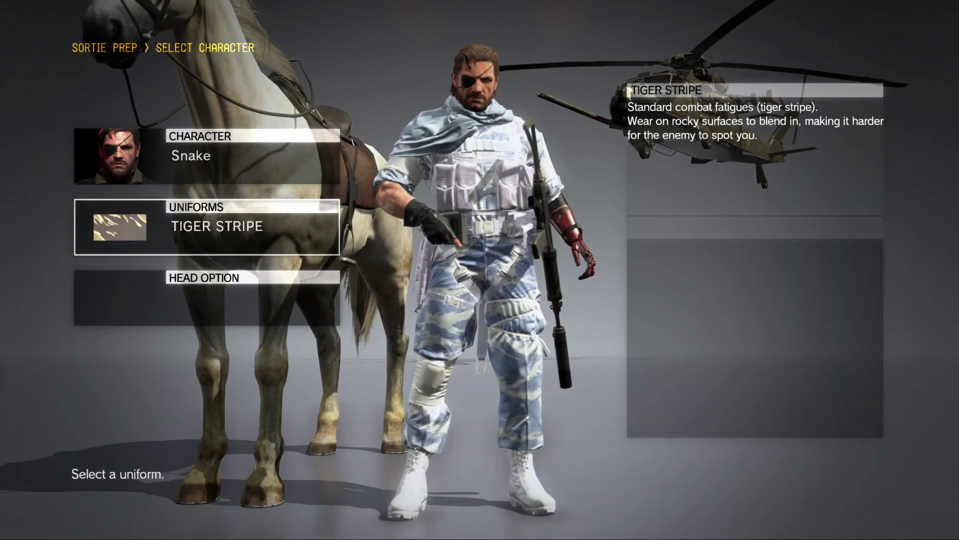
key(Return)
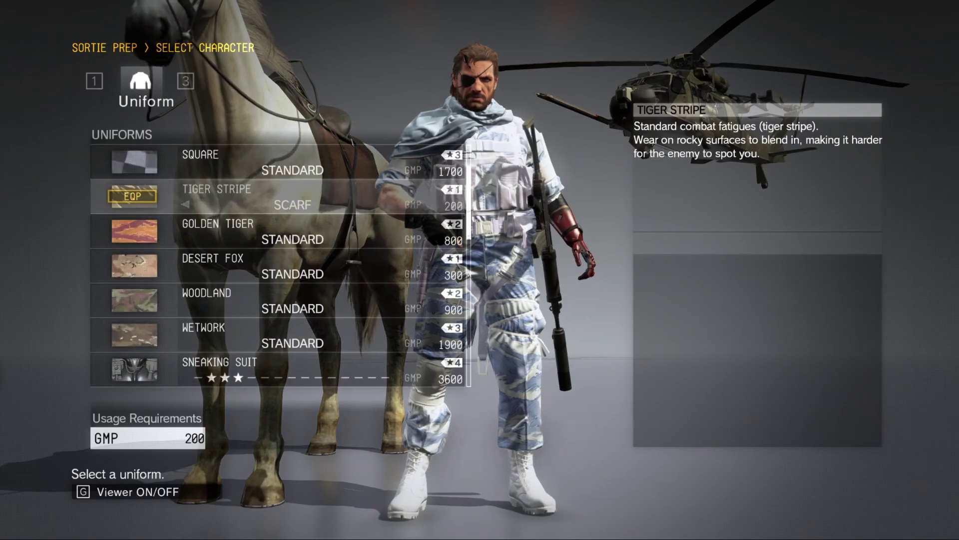